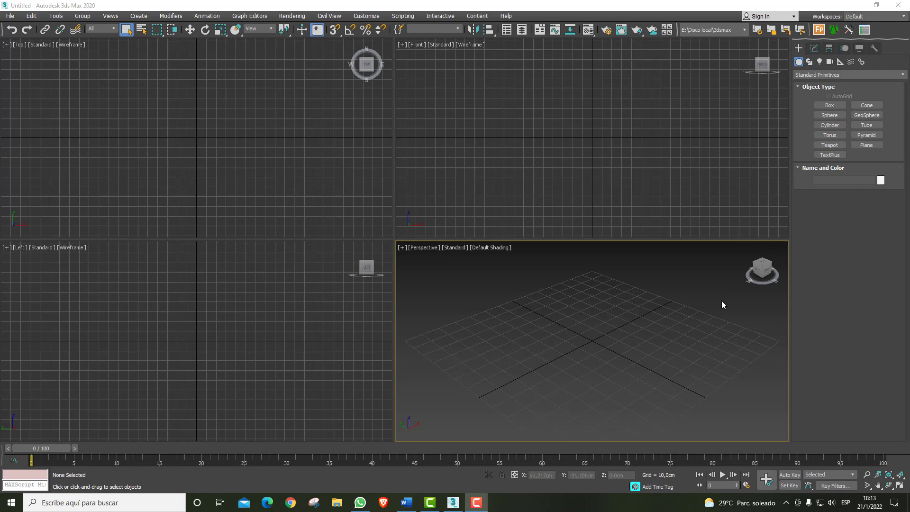
# Create a box about 69 cm long, 51 cm wide and 24 cm high in the Perspective view
pyautogui.click(828, 106)
pyautogui.moveTo(464, 361); pyautogui.dragTo(638, 375)
pyautogui.click(640, 309)
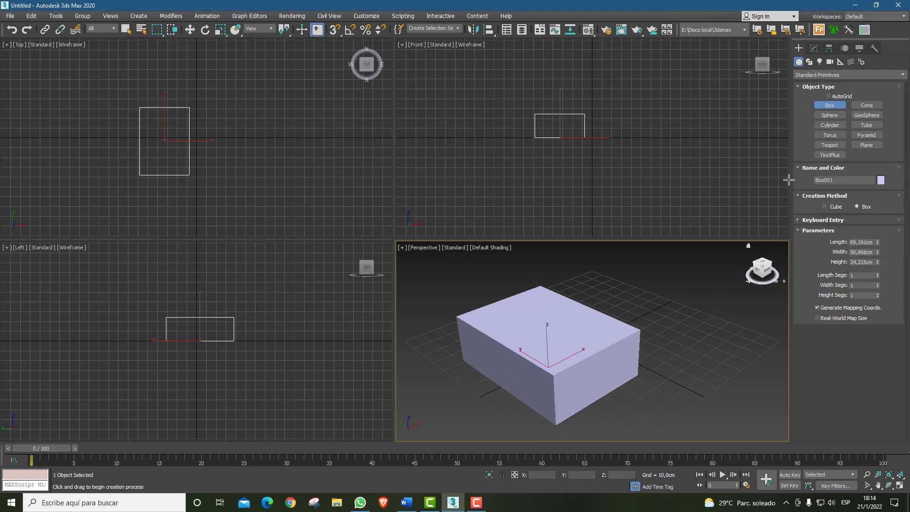
# Create a sphere beside the box, behind its far corner, in the Perspective view
pyautogui.click(835, 116)
pyautogui.moveTo(669, 298); pyautogui.dragTo(699, 316)
pyautogui.rightClick(749, 335)
pyautogui.moveTo(740, 310); pyautogui.dragTo(717, 314, button='middle')
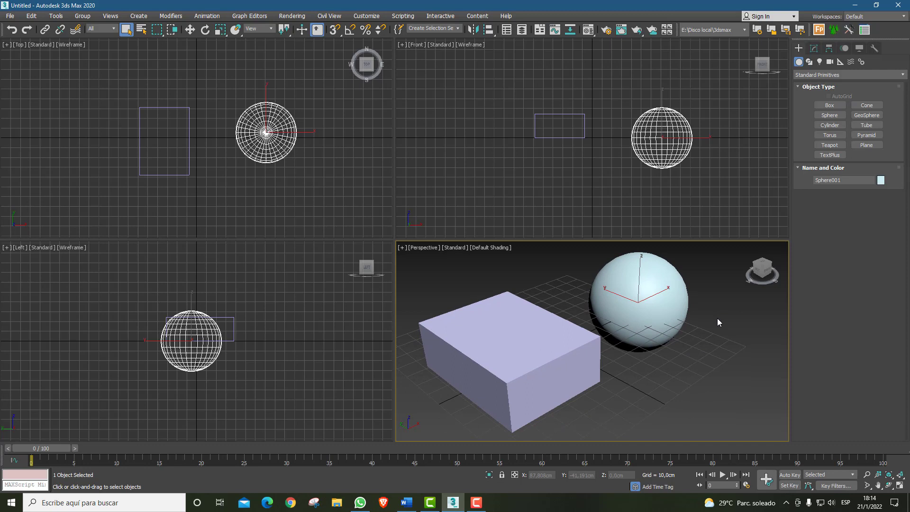
pyautogui.moveTo(717, 317); pyautogui.dragTo(726, 322, button='middle')
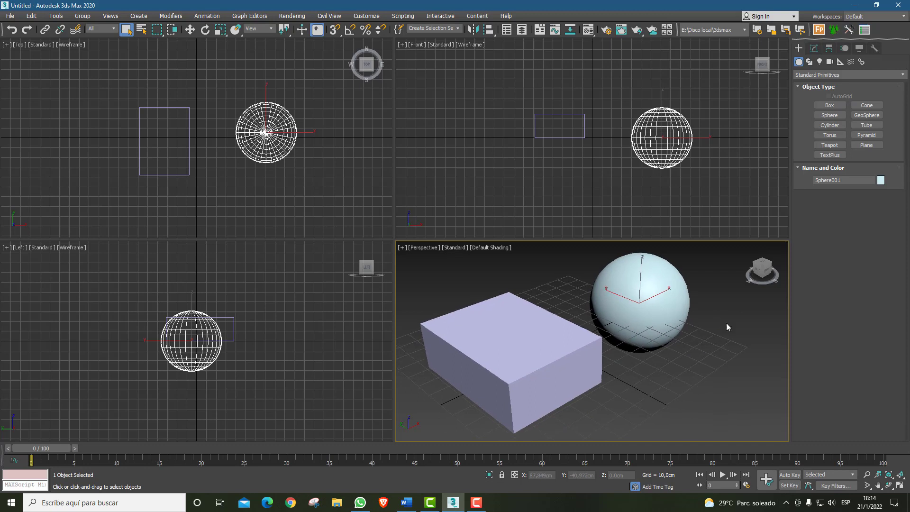
# Maximize the Perspective viewport and hide its grid
pyautogui.click(900, 486)
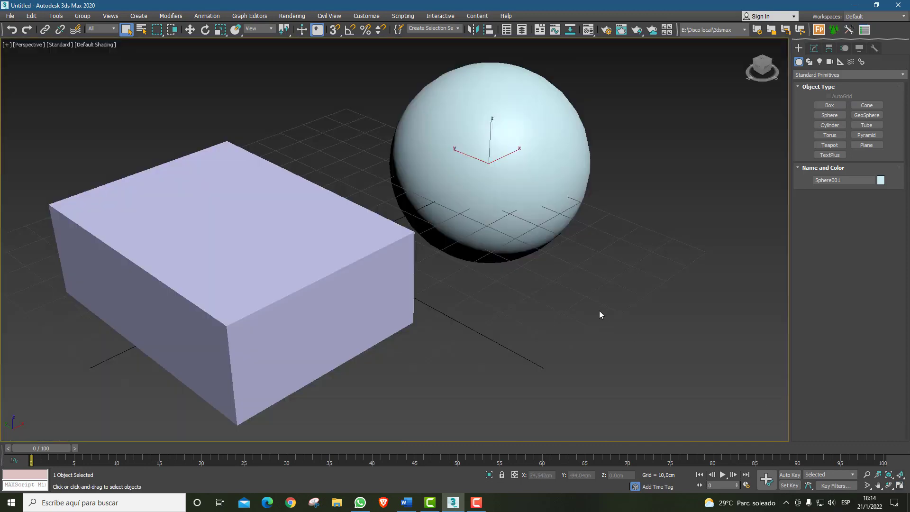
pyautogui.moveTo(599, 315); pyautogui.dragTo(563, 272, button='middle')
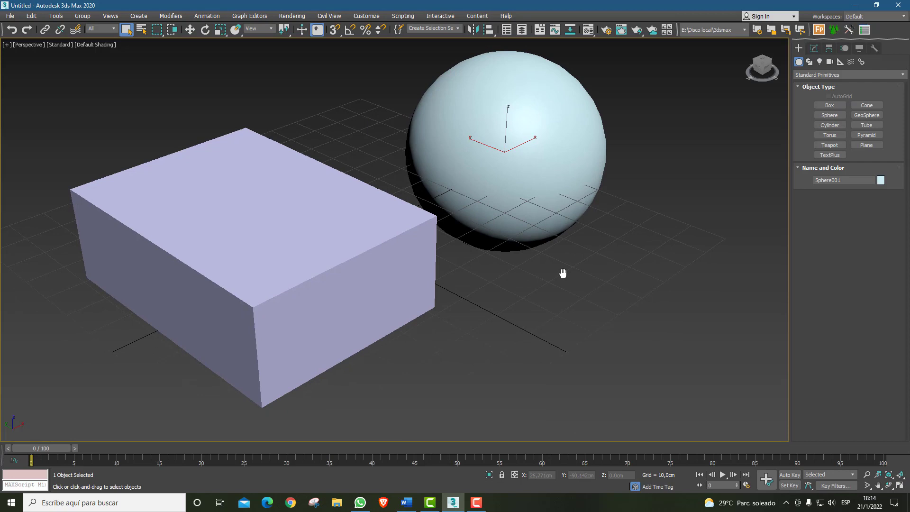
pyautogui.press('g')
pyautogui.moveTo(556, 264); pyautogui.dragTo(575, 260, button='middle')
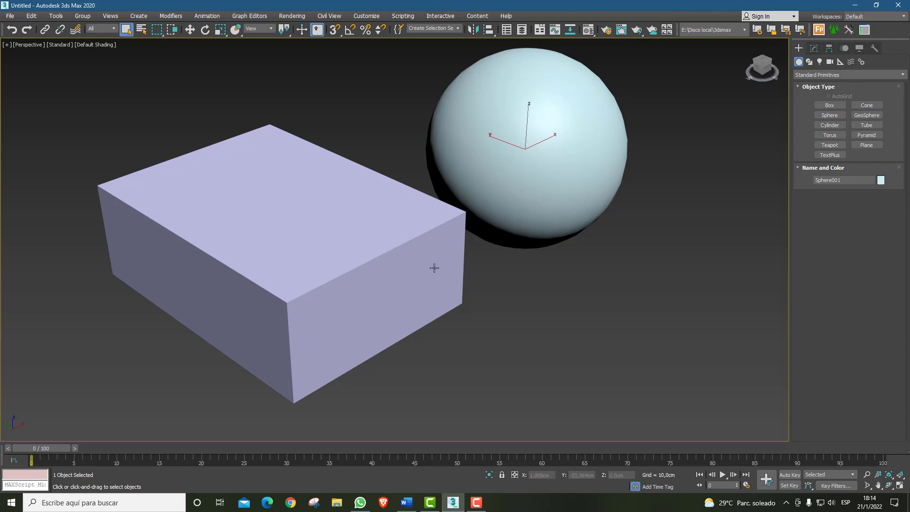
# Review the 3ds Max and AutoCAD ACI object color palettes for the box without changing its color
pyautogui.click(418, 267)
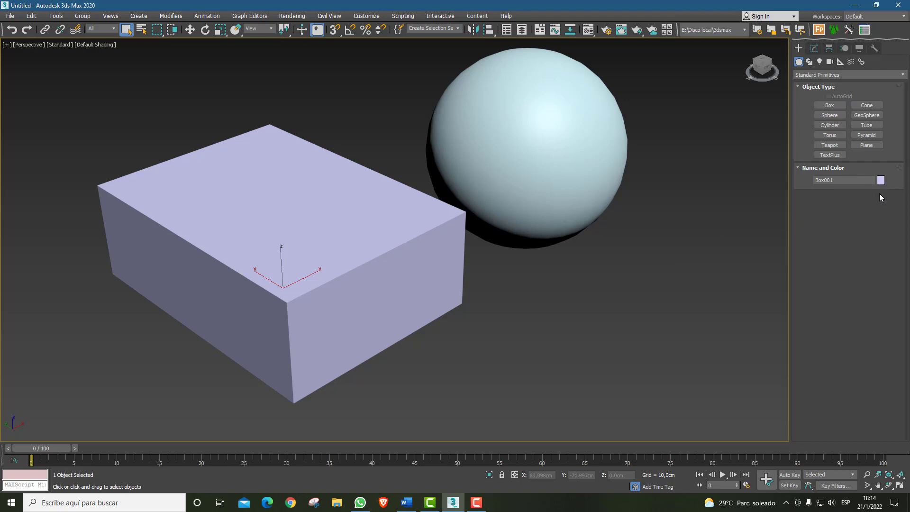
pyautogui.click(881, 180)
pyautogui.click(480, 188)
pyautogui.click(881, 181)
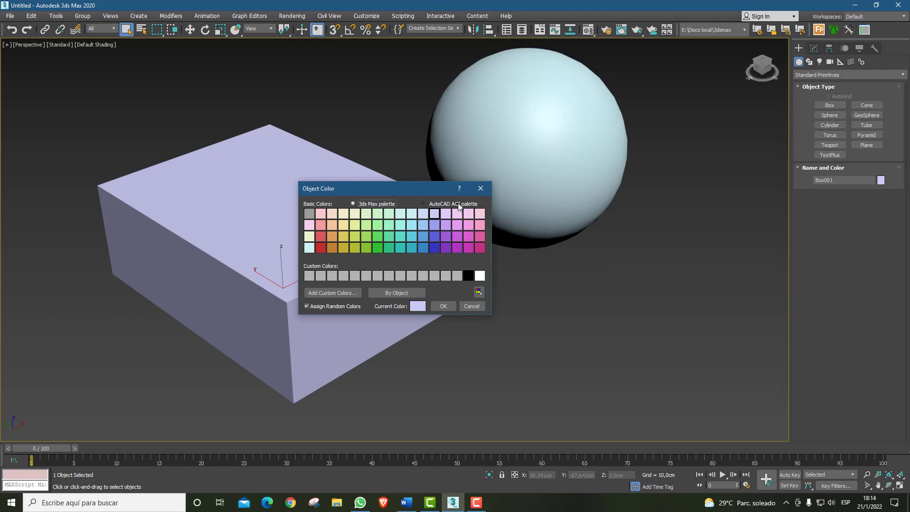
pyautogui.click(425, 206)
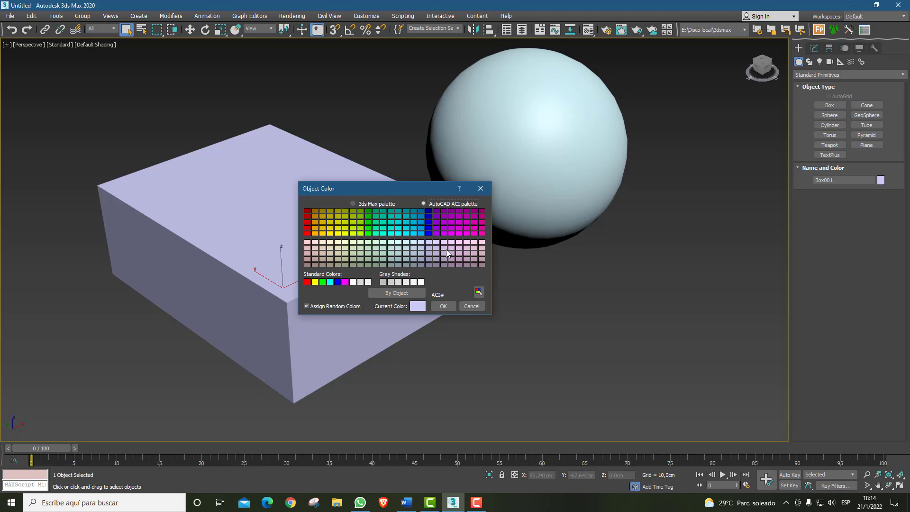
pyautogui.click(480, 189)
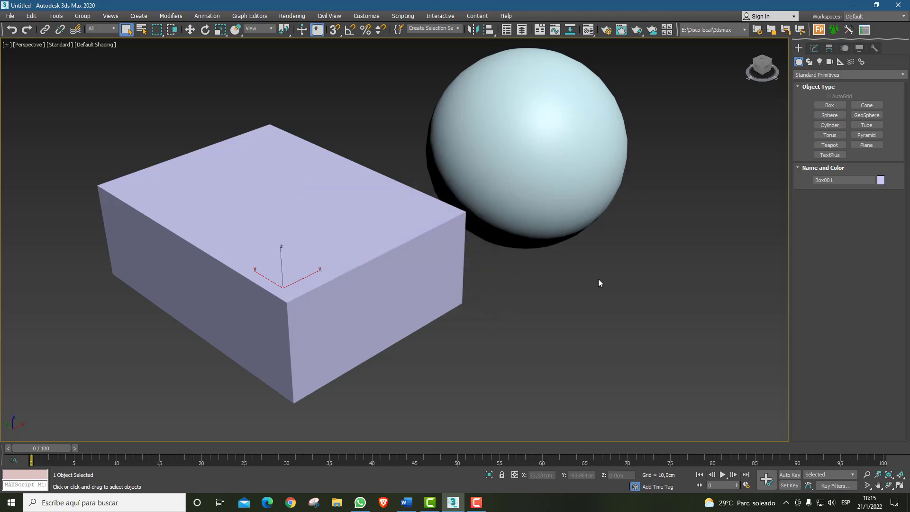
# Open the Material Editor
pyautogui.scroll(2, 607, 284)
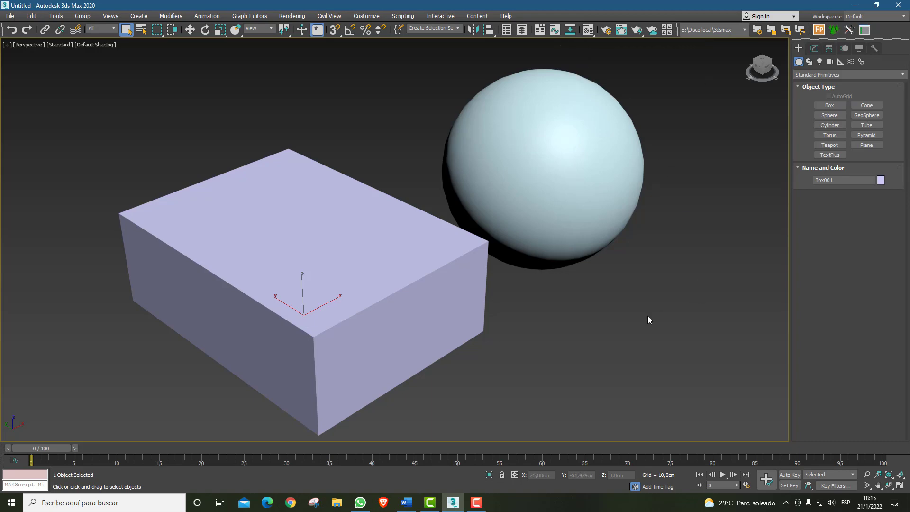
pyautogui.press('m')
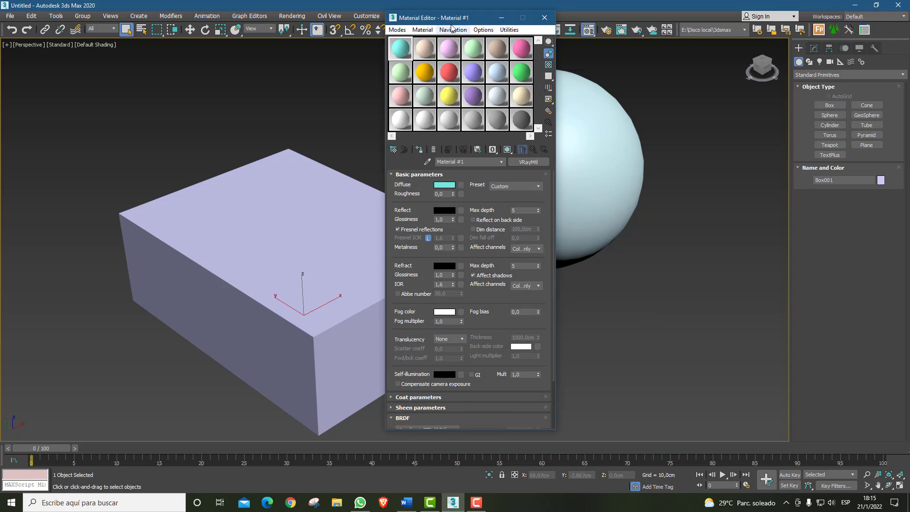
pyautogui.click(545, 21)
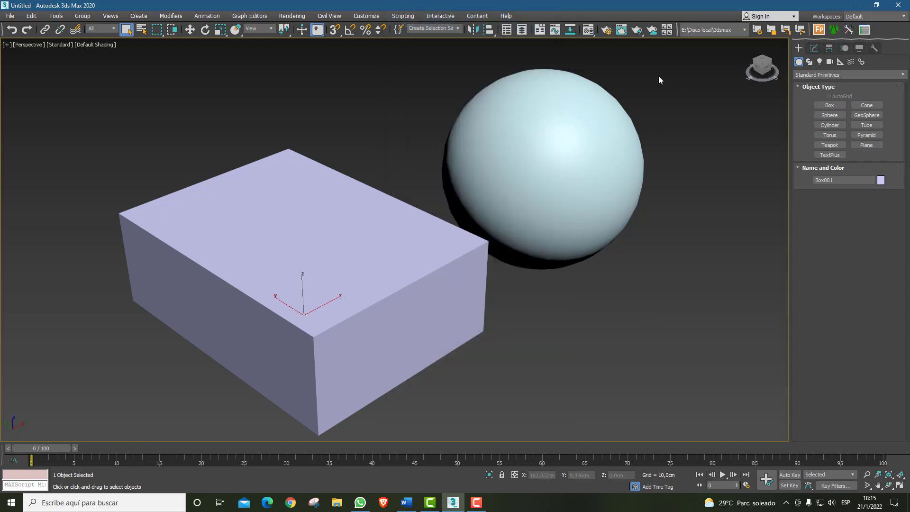
pyautogui.click(586, 27)
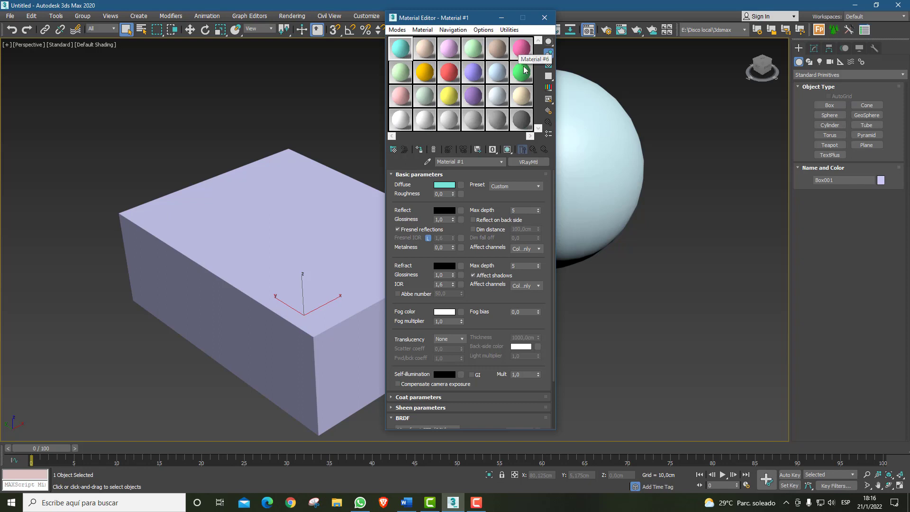
# Try the 5 X 3 and 3 X 2 sample window layouts and look through the material samples
pyautogui.rightClick(406, 53)
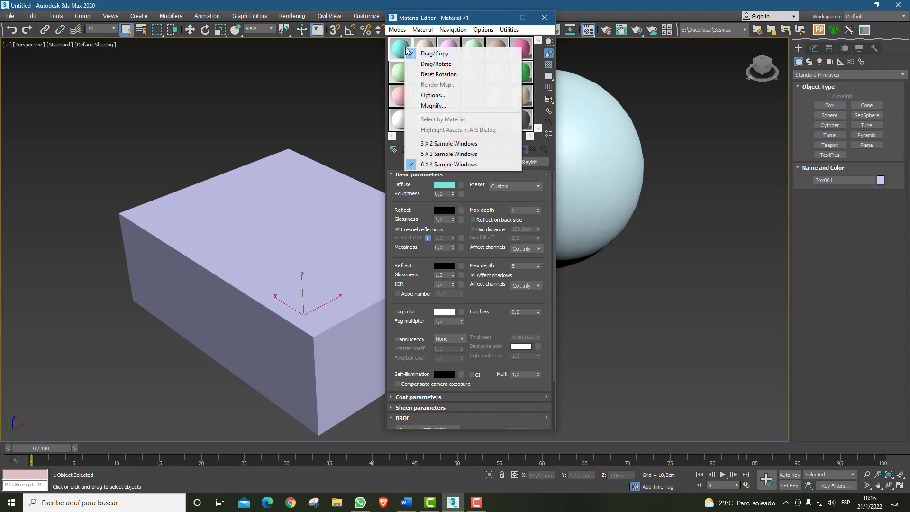
pyautogui.click(444, 154)
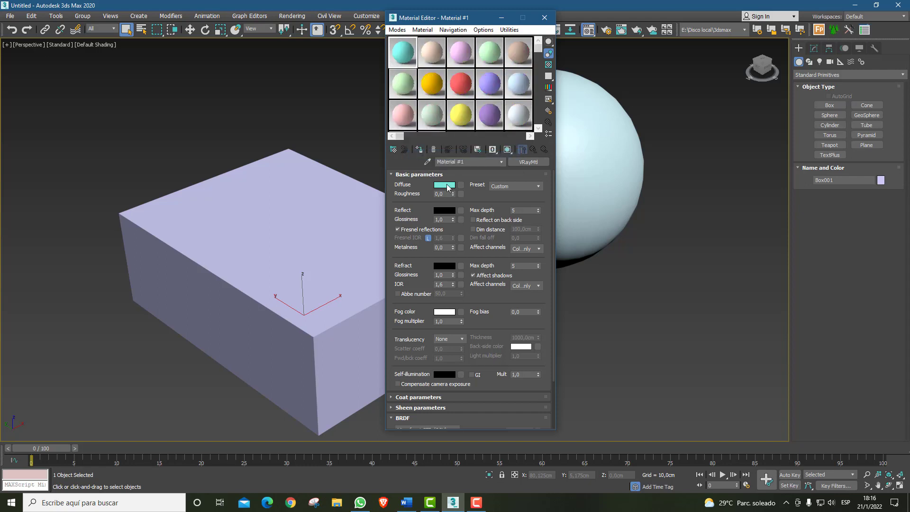
pyautogui.rightClick(406, 60)
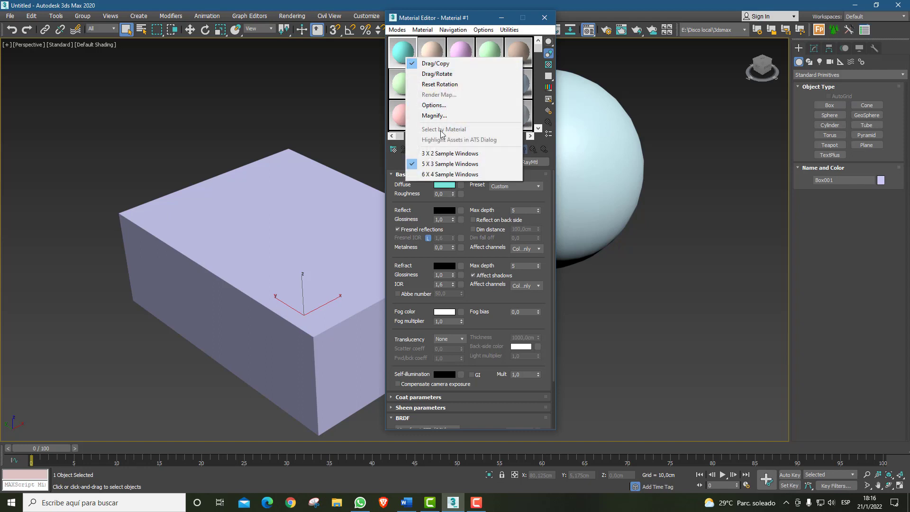
pyautogui.click(450, 154)
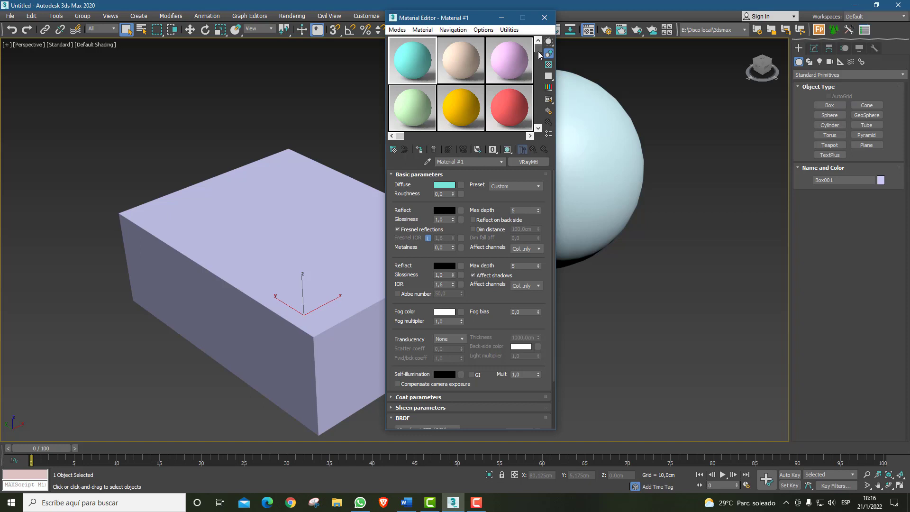
pyautogui.moveTo(536, 55); pyautogui.dragTo(542, 124)
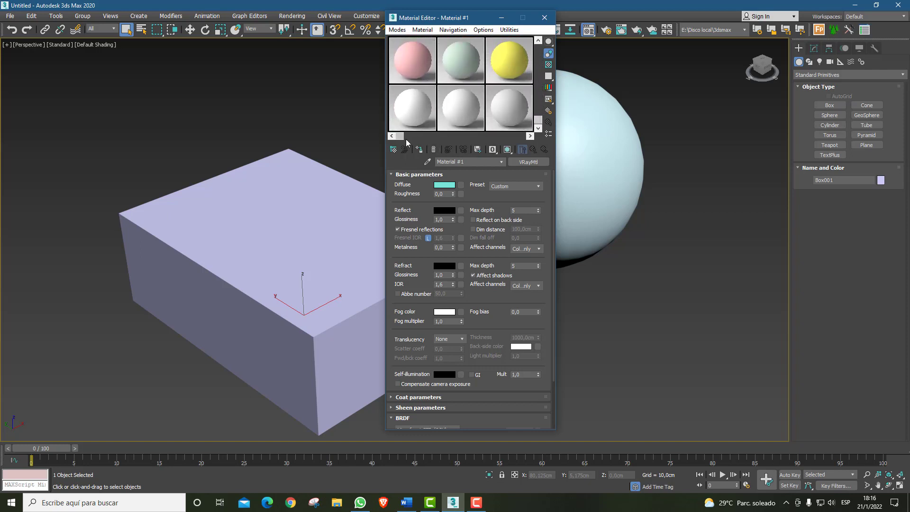
pyautogui.moveTo(400, 136)
pyautogui.mouseDown()
pyautogui.moveTo(524, 138)
pyautogui.moveTo(399, 137)
pyautogui.mouseUp()
pyautogui.moveTo(538, 119); pyautogui.dragTo(538, 48)
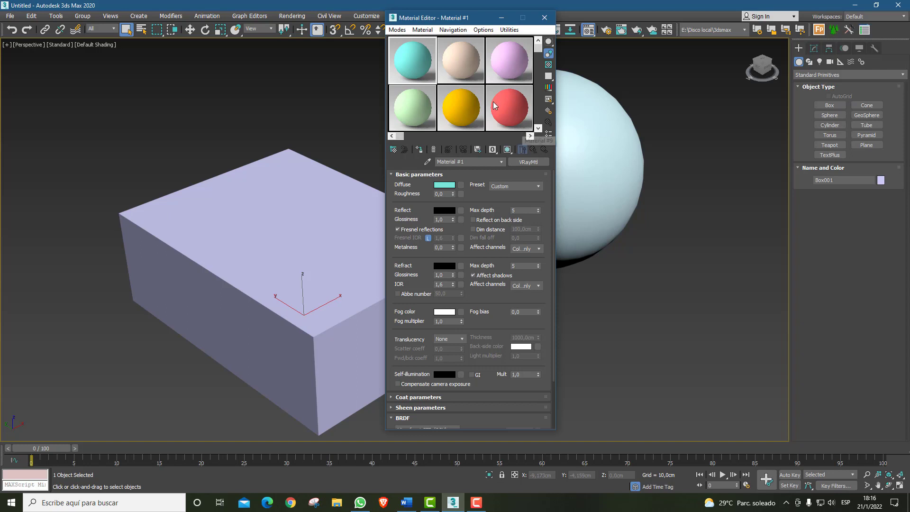
# Check the available Material Editor modes and restore the 6 X 4 sample windows layout
pyautogui.click(397, 31)
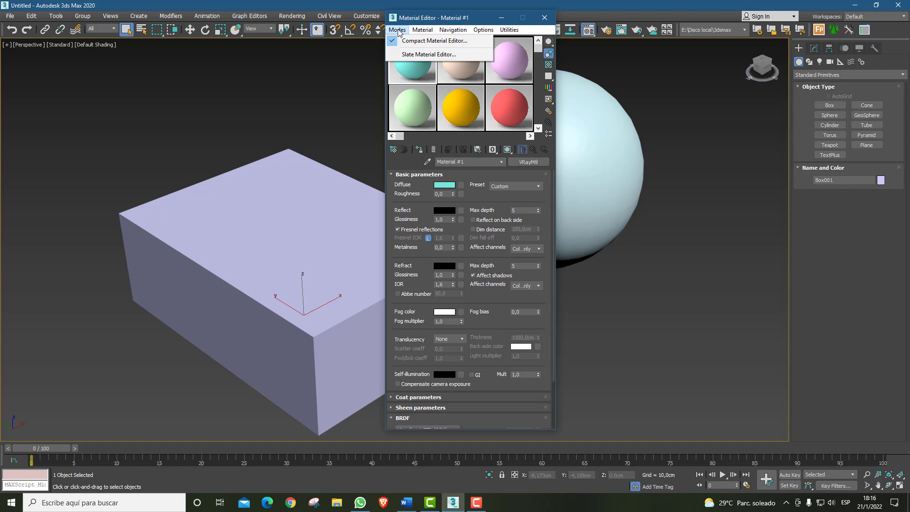
pyautogui.click(480, 20)
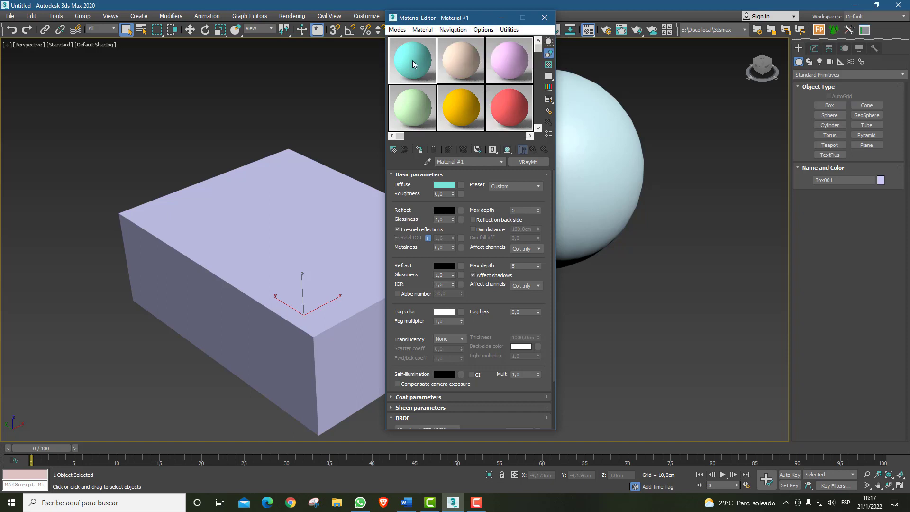
pyautogui.rightClick(414, 62)
pyautogui.click(450, 177)
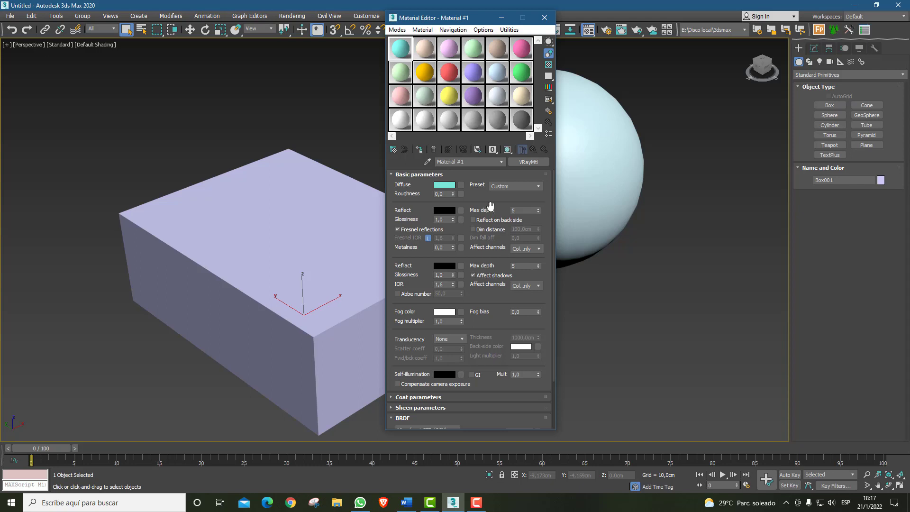
# Examine the VRayMtl parameters of Material #1, from Basic parameters down to Maps
pyautogui.moveTo(491, 207); pyautogui.dragTo(501, 154)
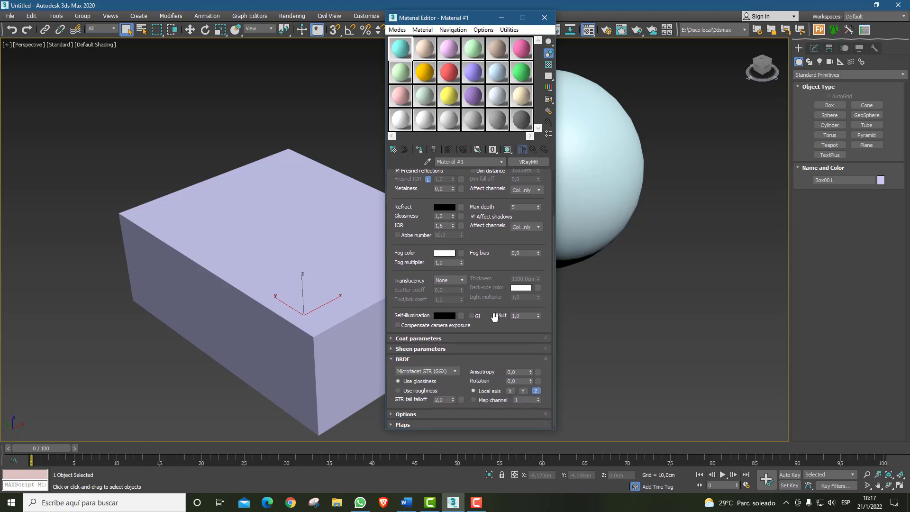
pyautogui.scroll(-1, 493, 251)
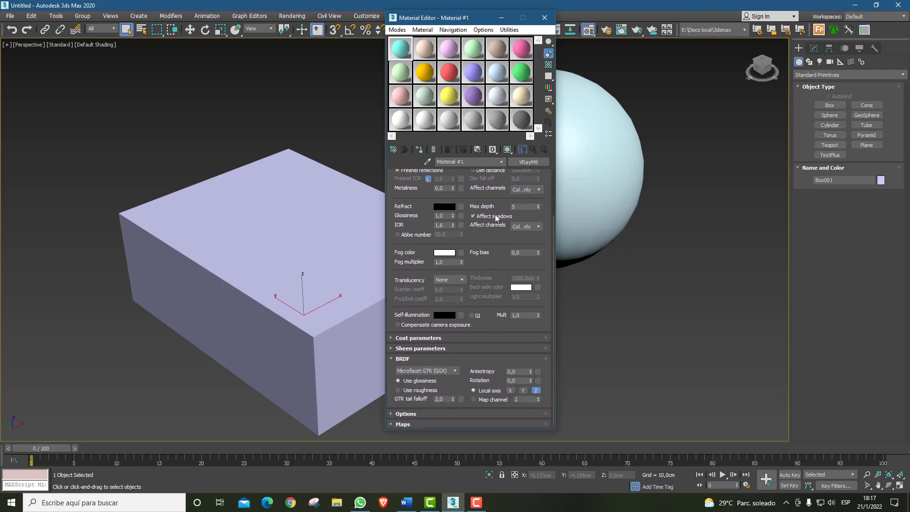
pyautogui.moveTo(498, 201); pyautogui.dragTo(498, 321)
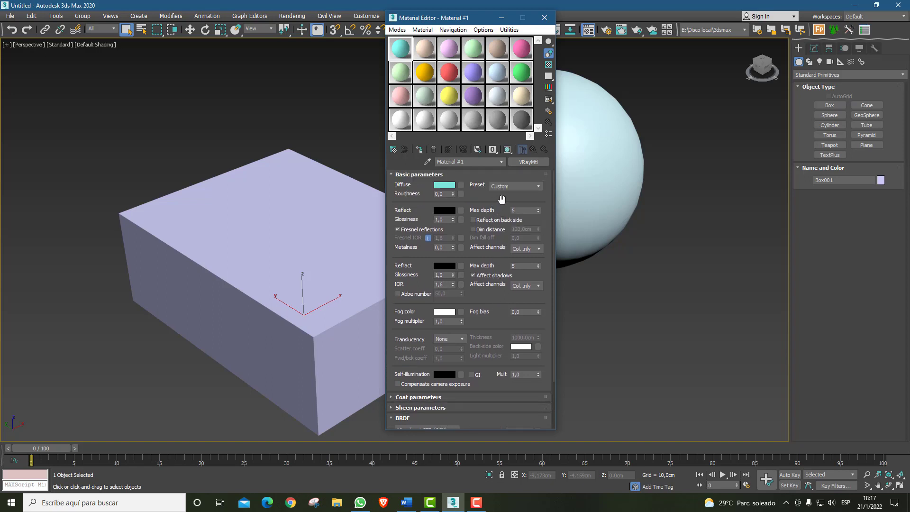
pyautogui.scroll(-5, 493, 228)
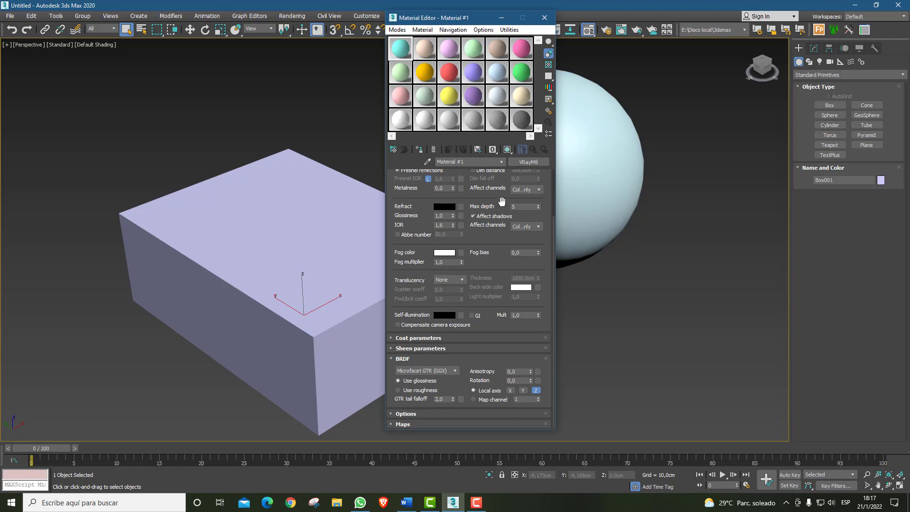
pyautogui.scroll(5, 500, 212)
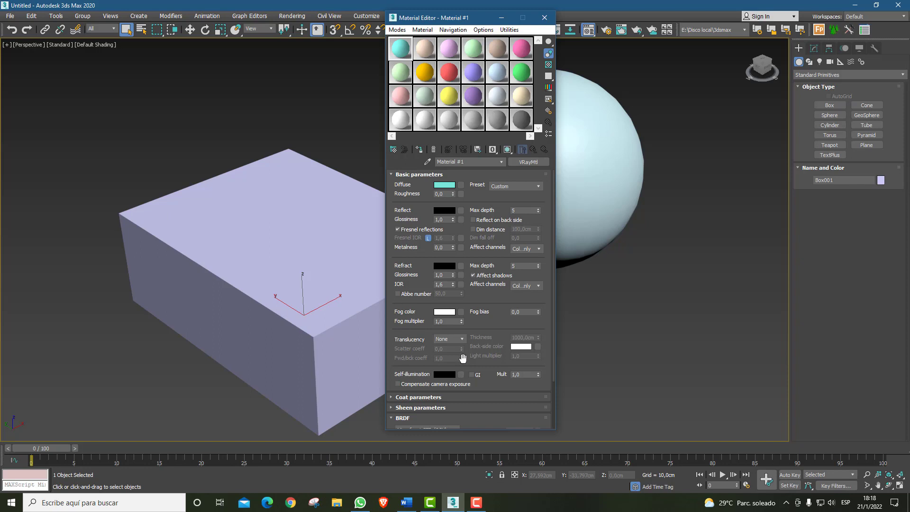
# Assign the red Material #9 to the sphere
pyautogui.click(428, 45)
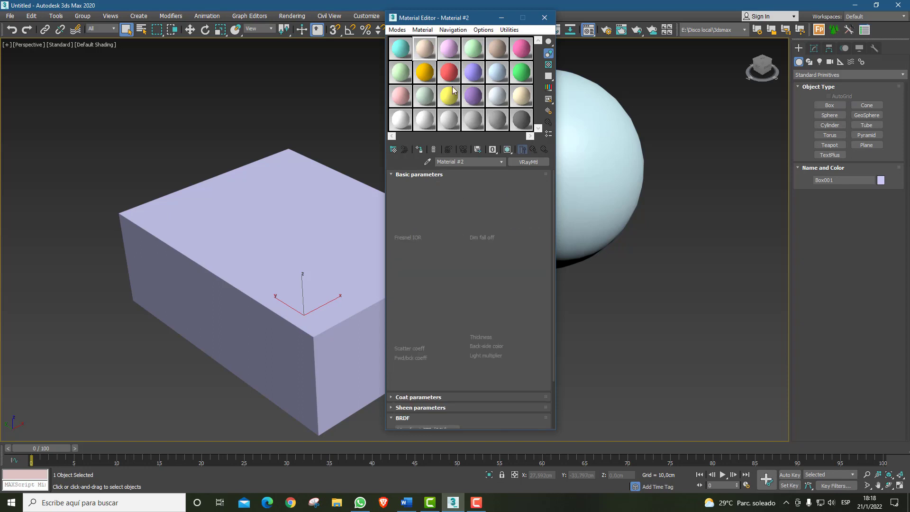
pyautogui.click(449, 48)
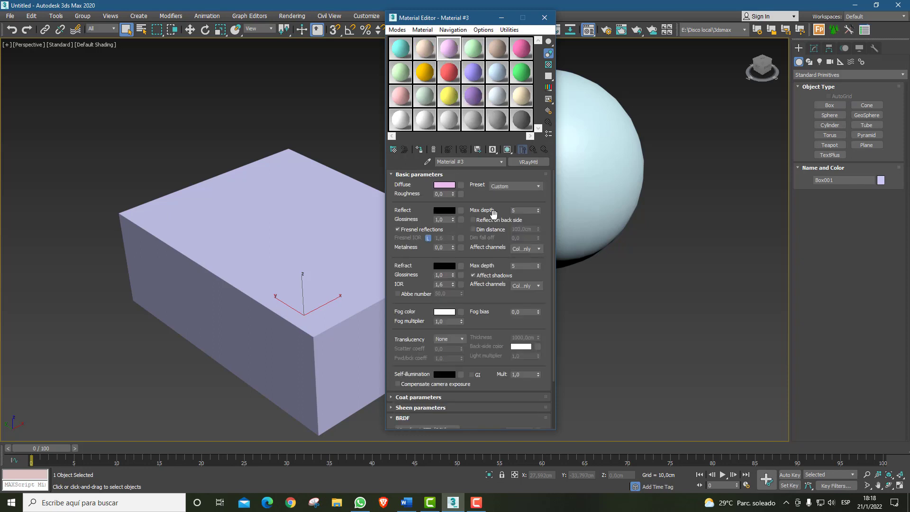
pyautogui.click(449, 72)
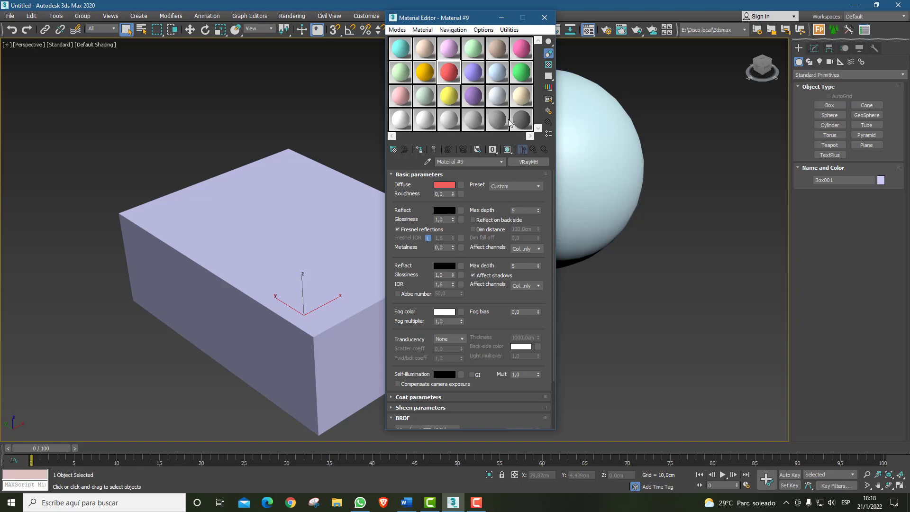
pyautogui.moveTo(457, 78); pyautogui.dragTo(602, 197)
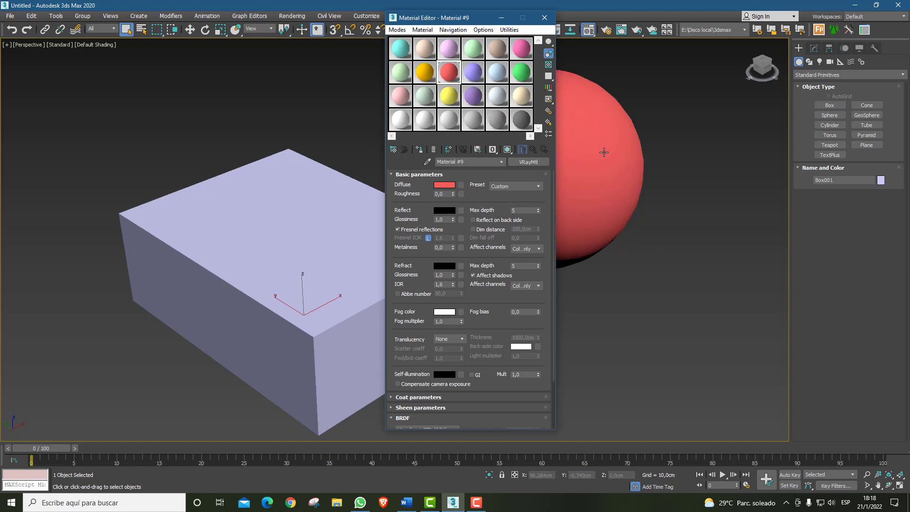
# Open a magnified preview of Material #9 and place it beside the Material Editor, clear of the box
pyautogui.doubleClick(453, 72)
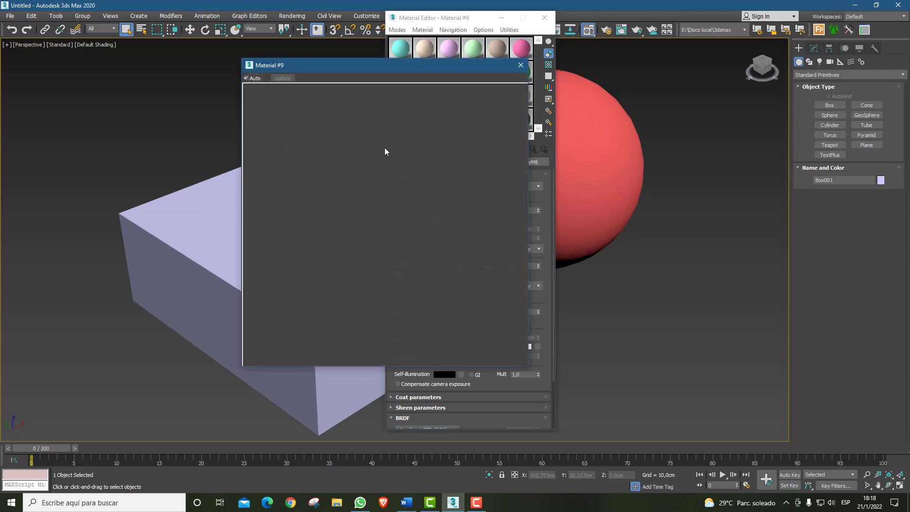
pyautogui.moveTo(399, 68); pyautogui.dragTo(740, 51)
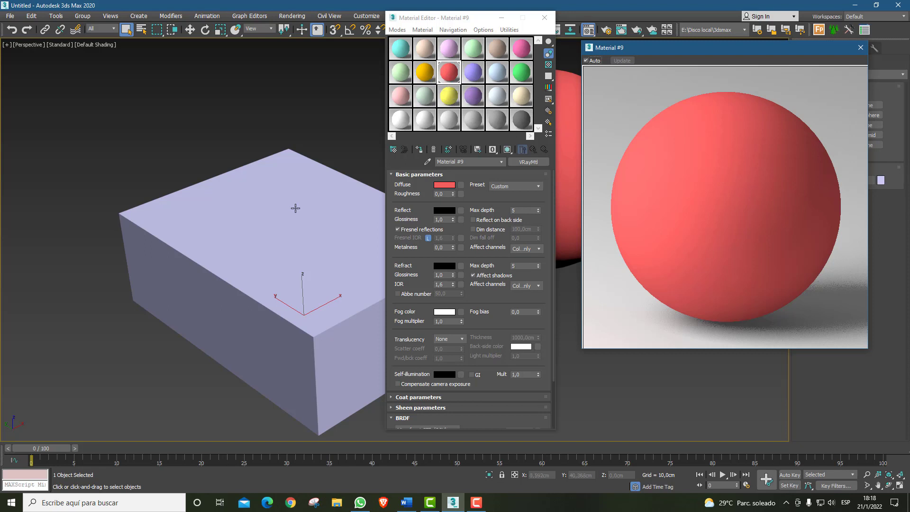
pyautogui.click(288, 225)
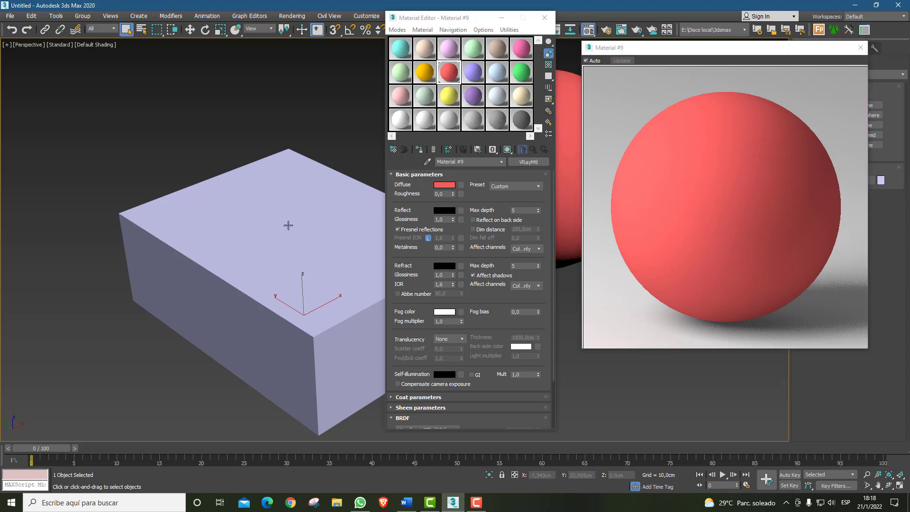
# Close the magnified preview, assign the turquoise Material #1 to the box and clear the selection
pyautogui.click(861, 48)
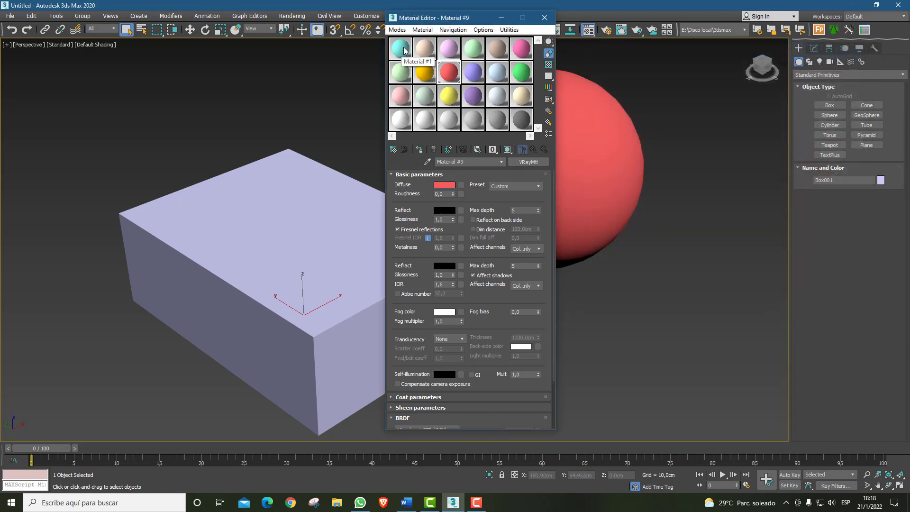
pyautogui.moveTo(401, 51); pyautogui.dragTo(283, 223)
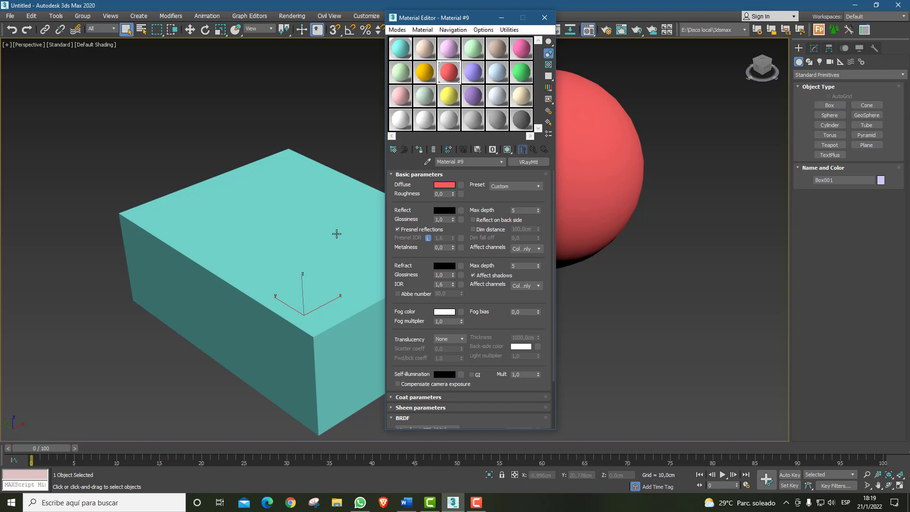
pyautogui.click(665, 267)
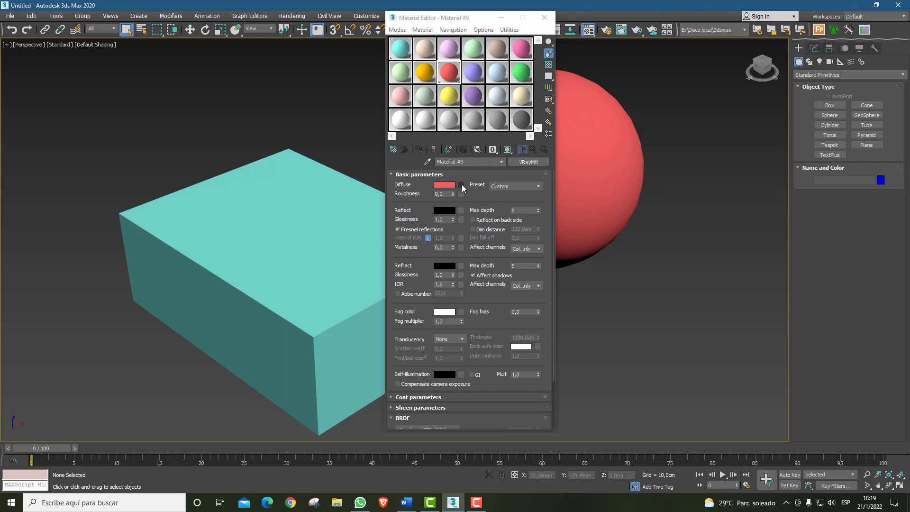
# Choose a Bitmap map for the diffuse channel of the light green Material #7
pyautogui.click(400, 72)
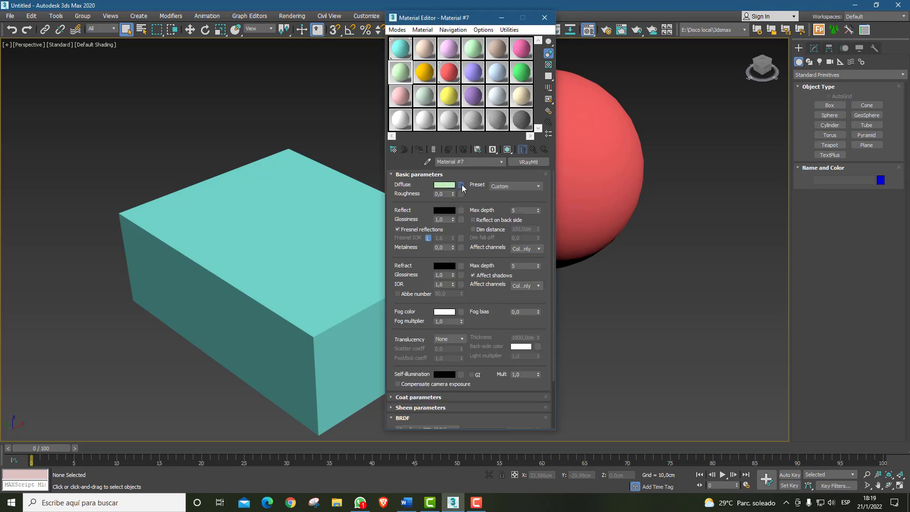
pyautogui.click(461, 185)
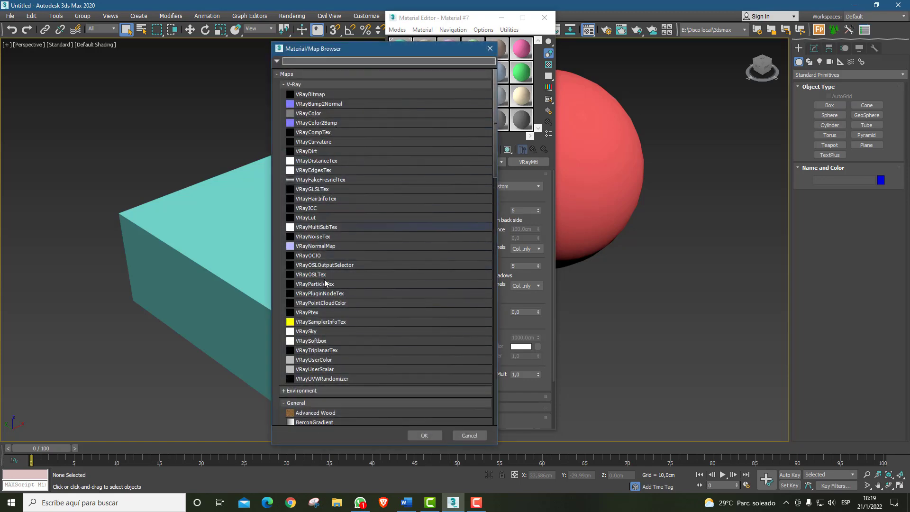
pyautogui.scroll(-3, 337, 184)
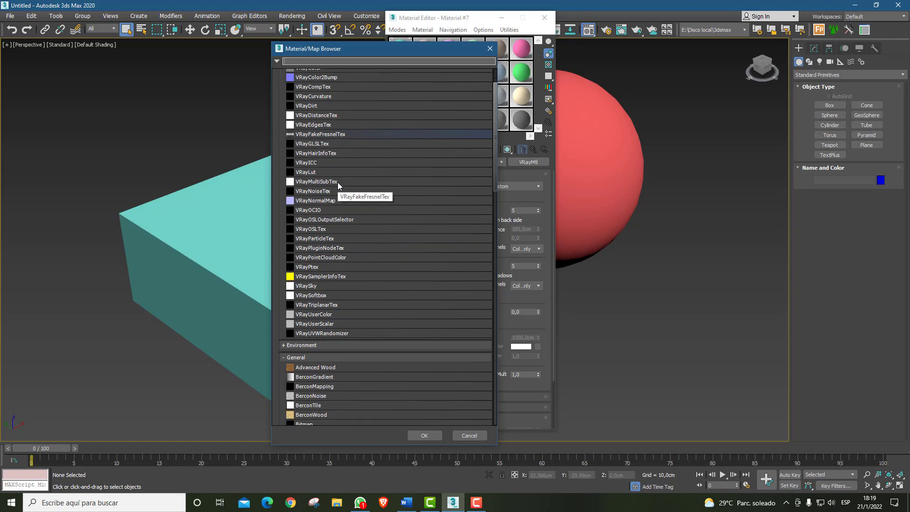
pyautogui.scroll(-3, 338, 185)
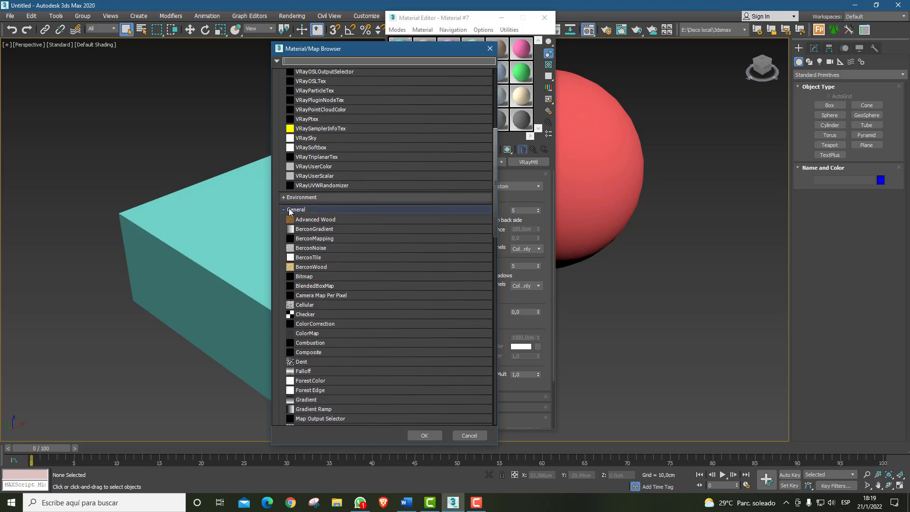
pyautogui.scroll(-1, 349, 214)
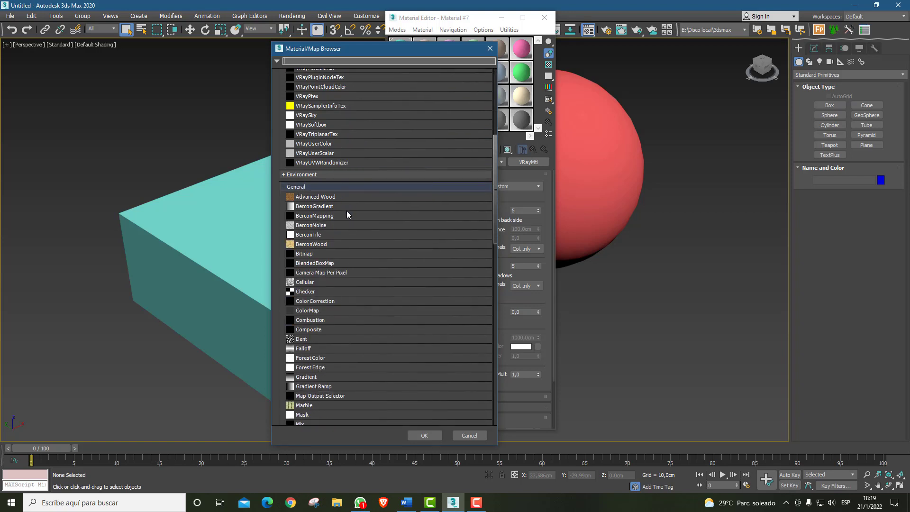
pyautogui.doubleClick(317, 257)
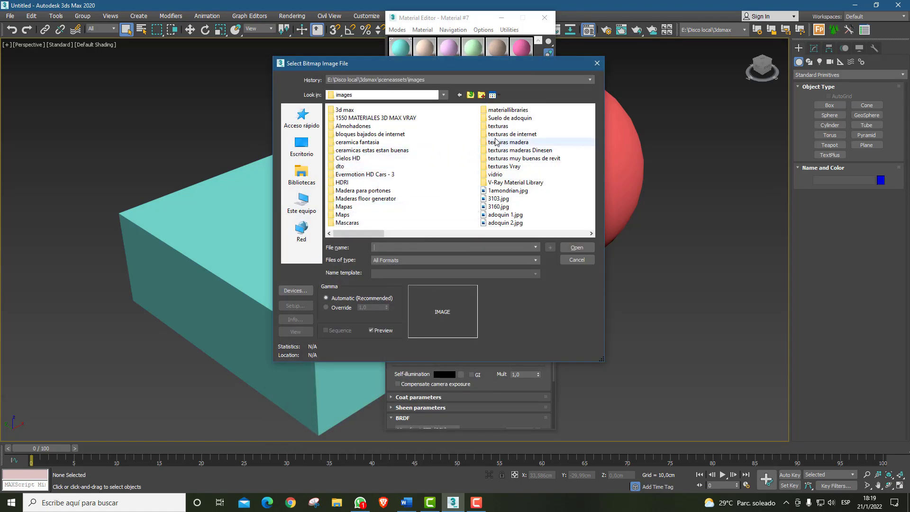
# Load the image _MASC 001.jpg from the alfombras 3 folder inside texturas as the bitmap
pyautogui.doubleClick(501, 127)
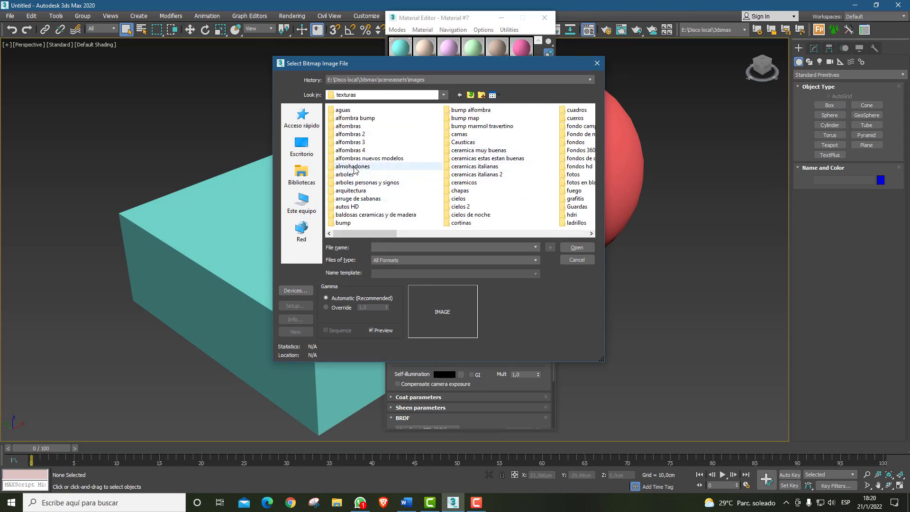
pyautogui.doubleClick(350, 143)
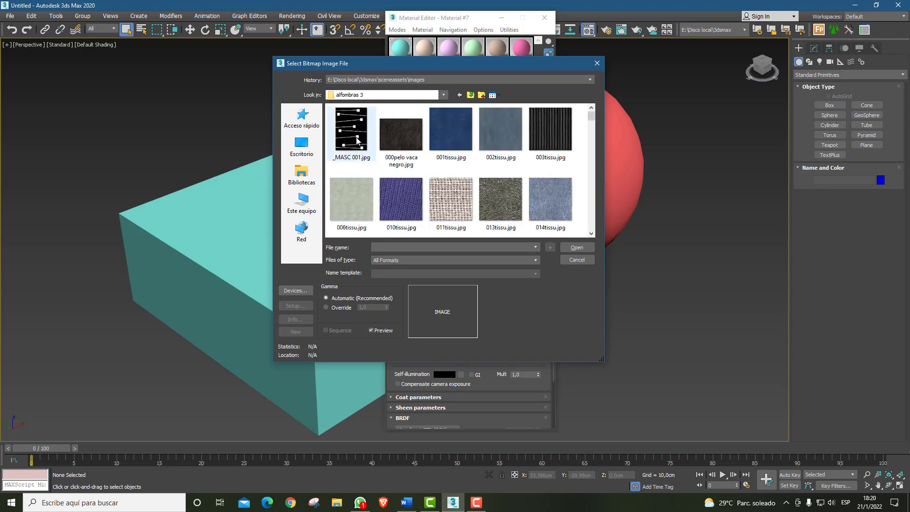
pyautogui.doubleClick(352, 135)
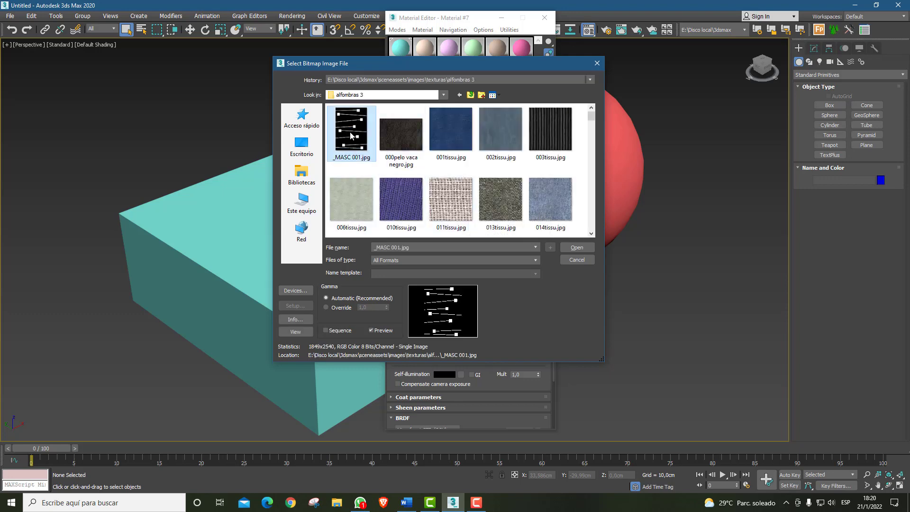
# Assign Material #7 to the box and show its bitmap texture in the viewport, closing the magnified preview at the end
pyautogui.doubleClick(410, 71)
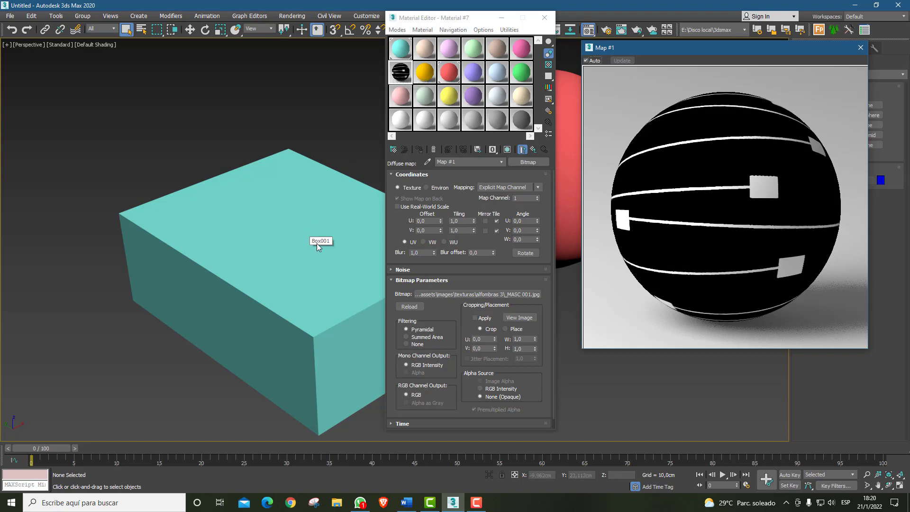
pyautogui.click(289, 226)
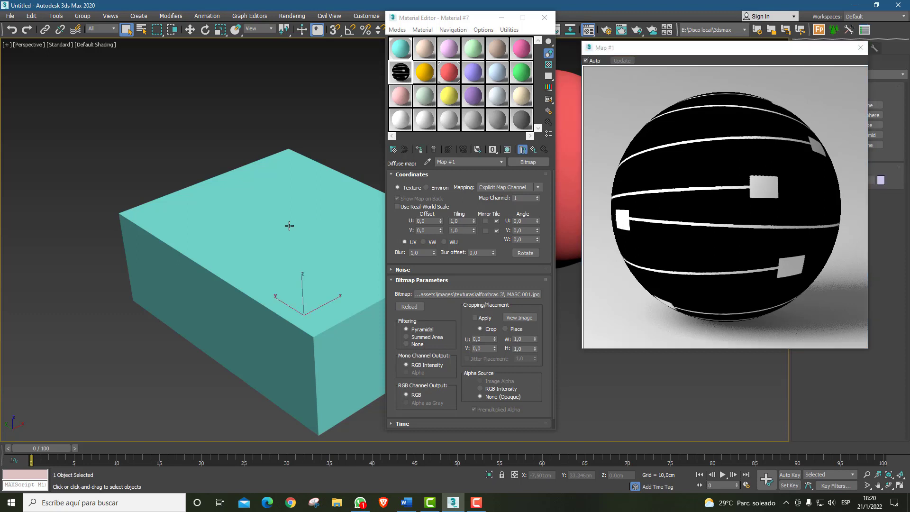
pyautogui.click(419, 150)
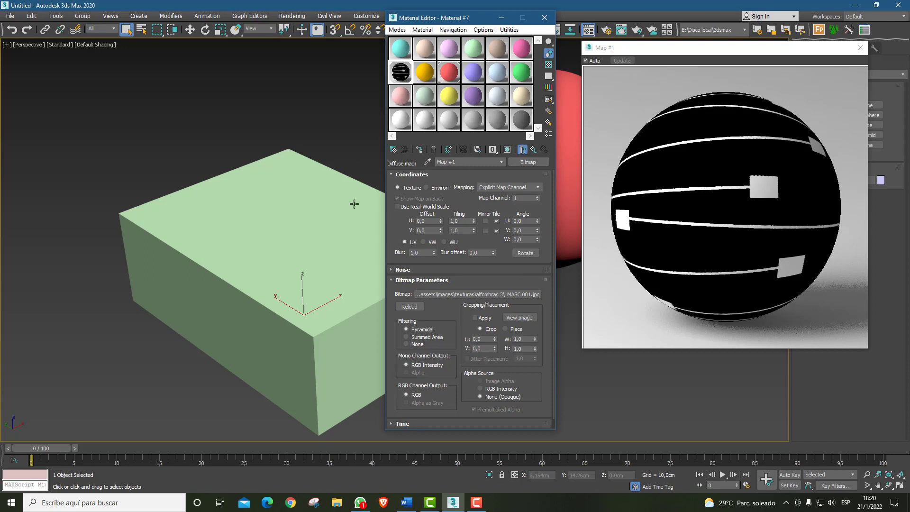
pyautogui.click(506, 150)
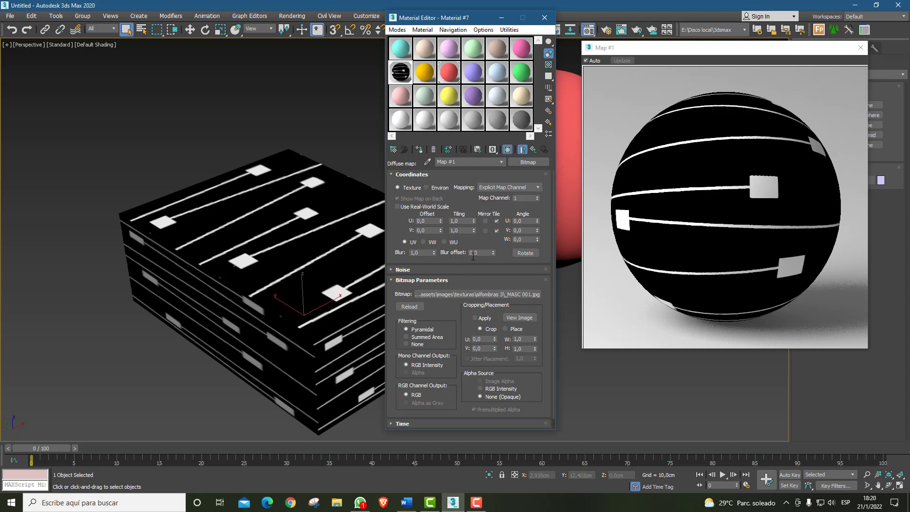
pyautogui.click(860, 47)
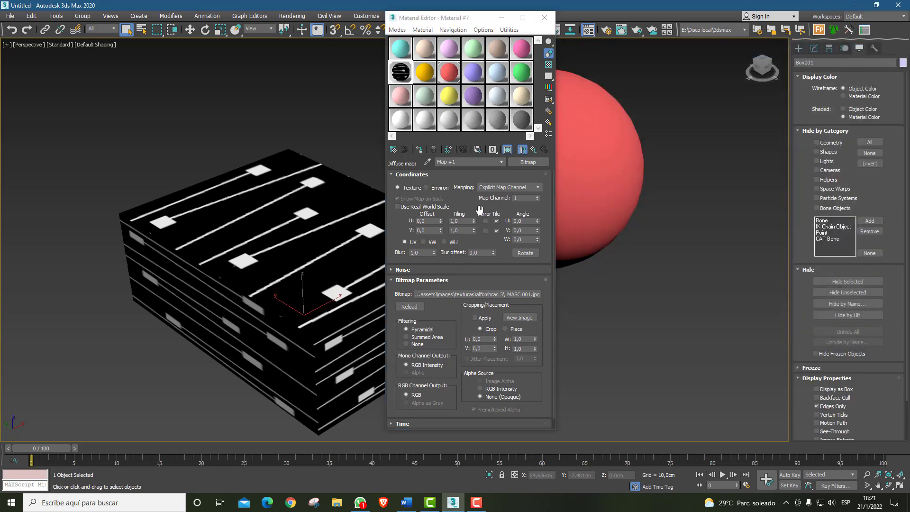
# Reopen the magnified preview of Material #7 and arrange it side by side with the Material Editor
pyautogui.click(425, 72)
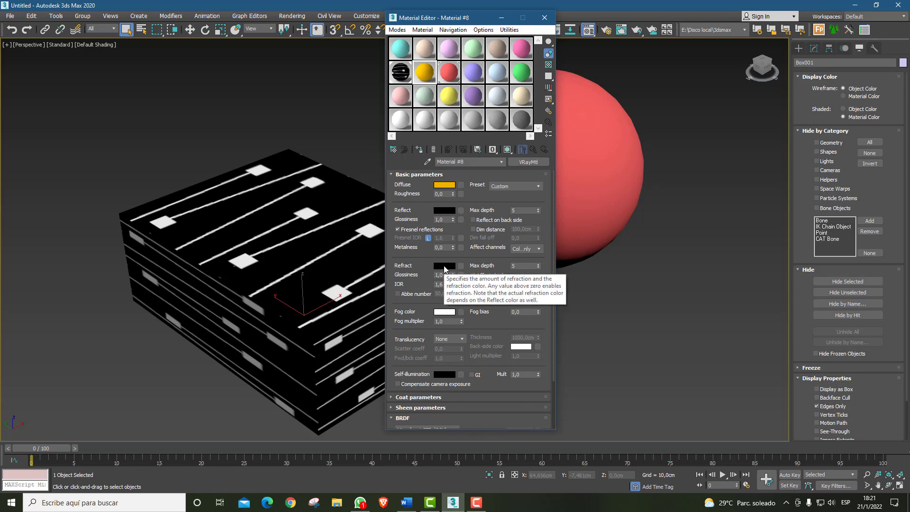
pyautogui.doubleClick(401, 72)
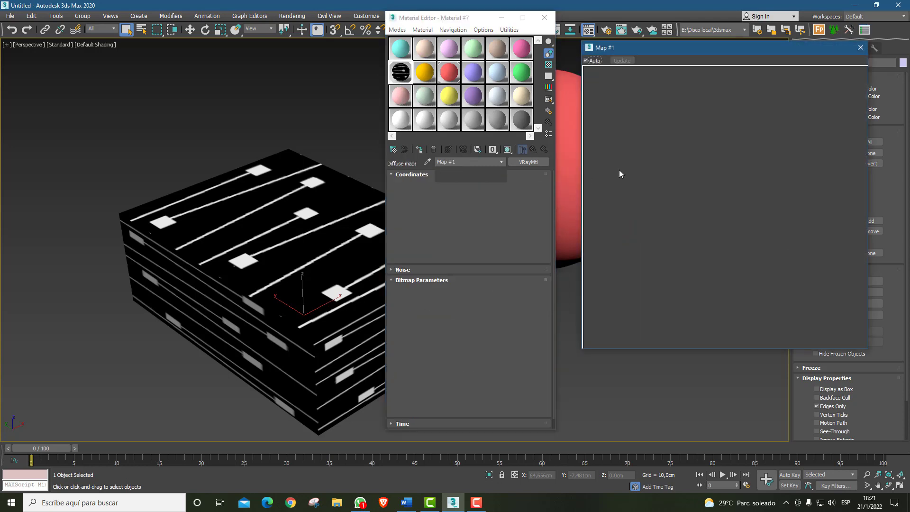
pyautogui.moveTo(724, 49); pyautogui.dragTo(692, 46)
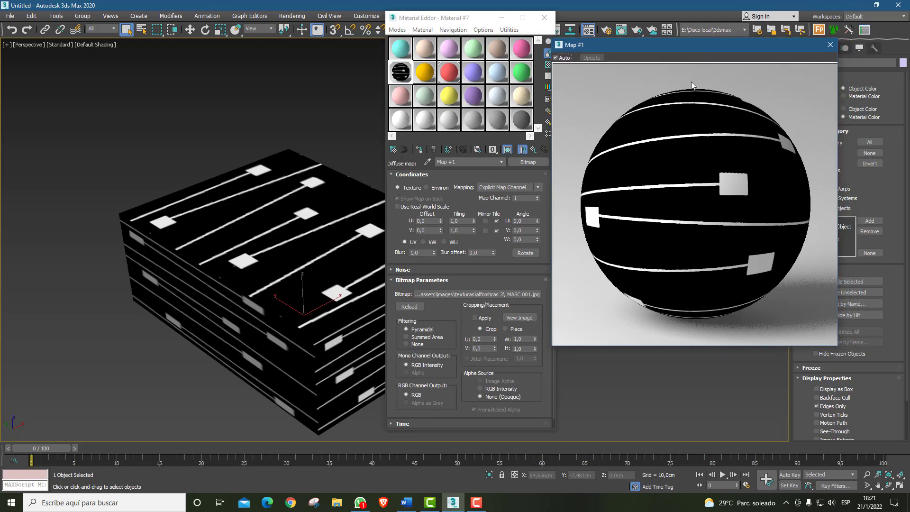
pyautogui.moveTo(467, 20); pyautogui.dragTo(416, 20)
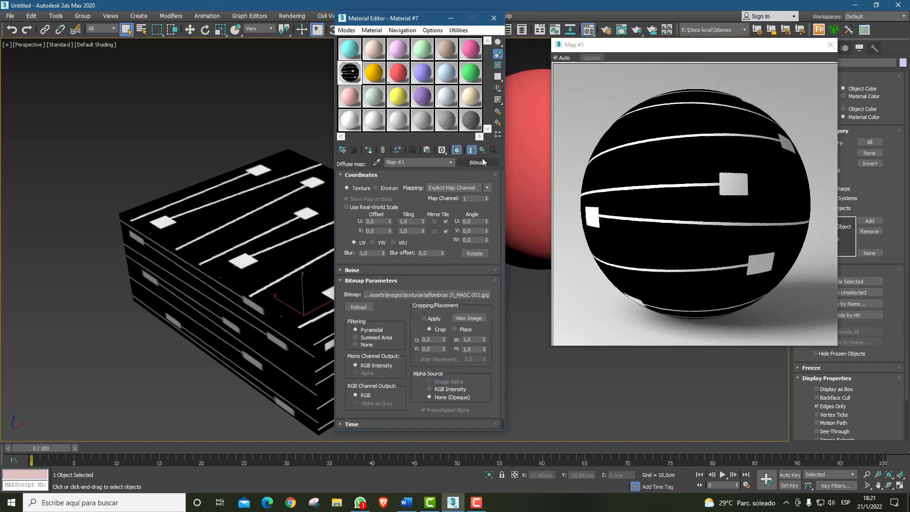
# Examine Material #7's base parameters and its diffuse bitmap settings, including the full image in the cropping window
pyautogui.click(471, 150)
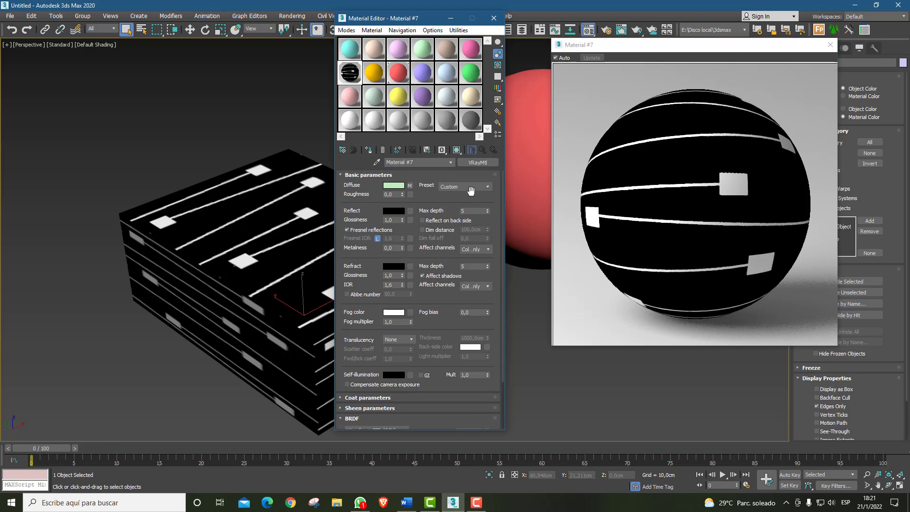
pyautogui.click(409, 186)
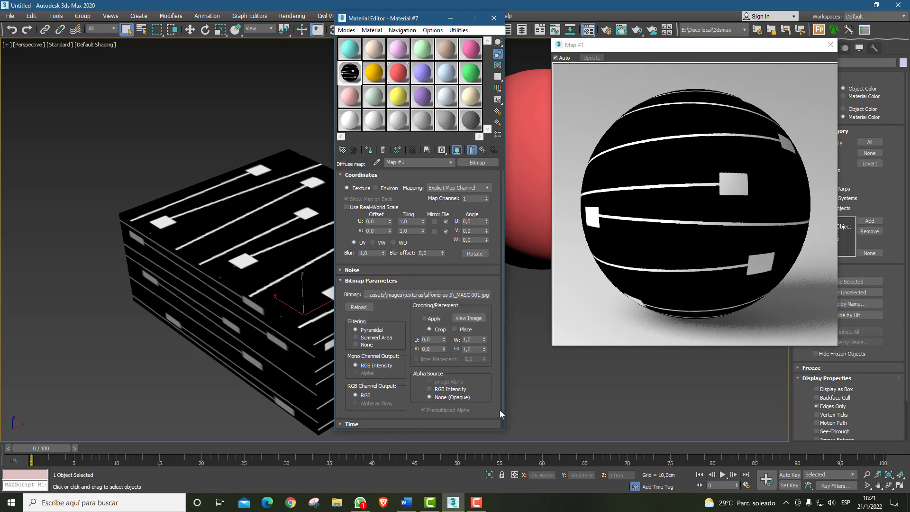
pyautogui.click(469, 319)
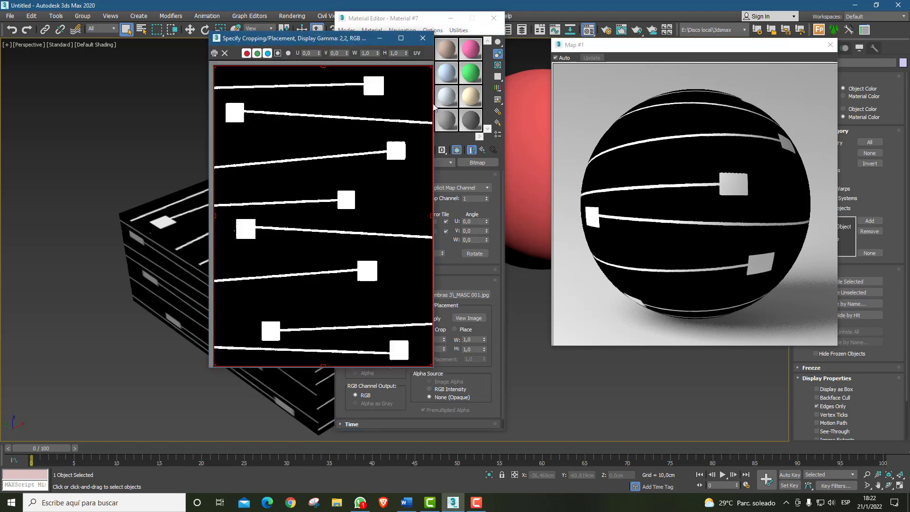
pyautogui.moveTo(435, 104); pyautogui.dragTo(516, 104)
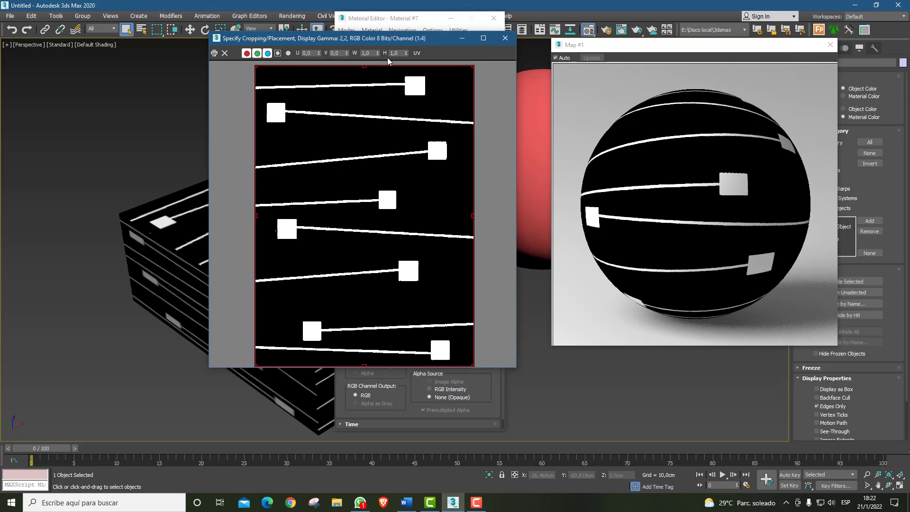
pyautogui.click(505, 38)
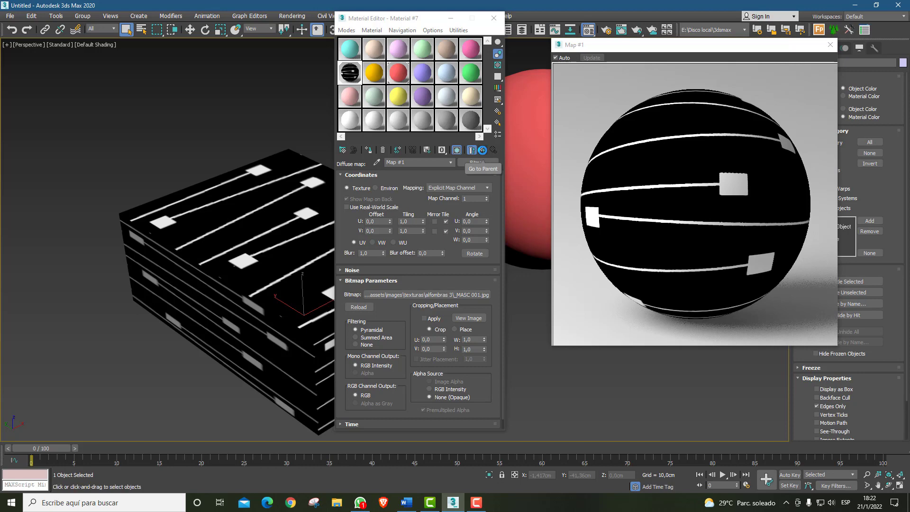
# Return from the diffuse bitmap to the parent level of Material #7 and close the Material Editor
pyautogui.click(483, 151)
pyautogui.click(483, 151)
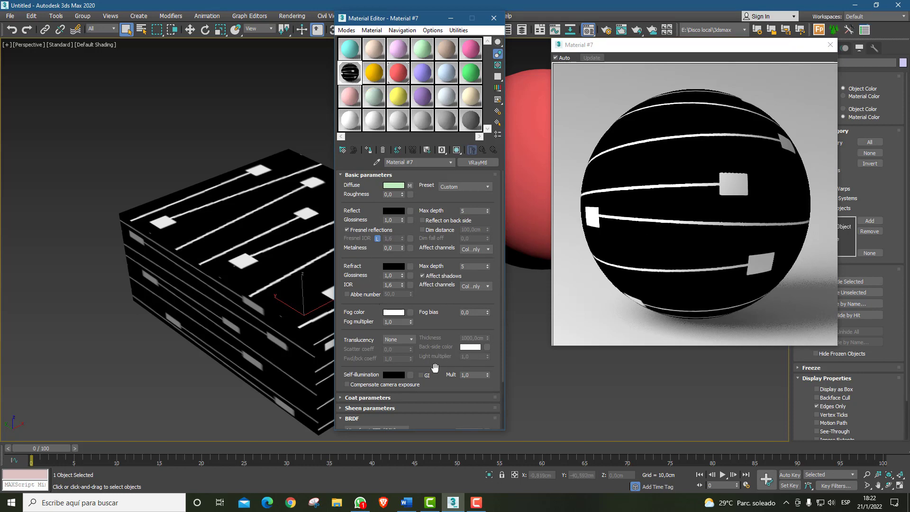
pyautogui.click(493, 18)
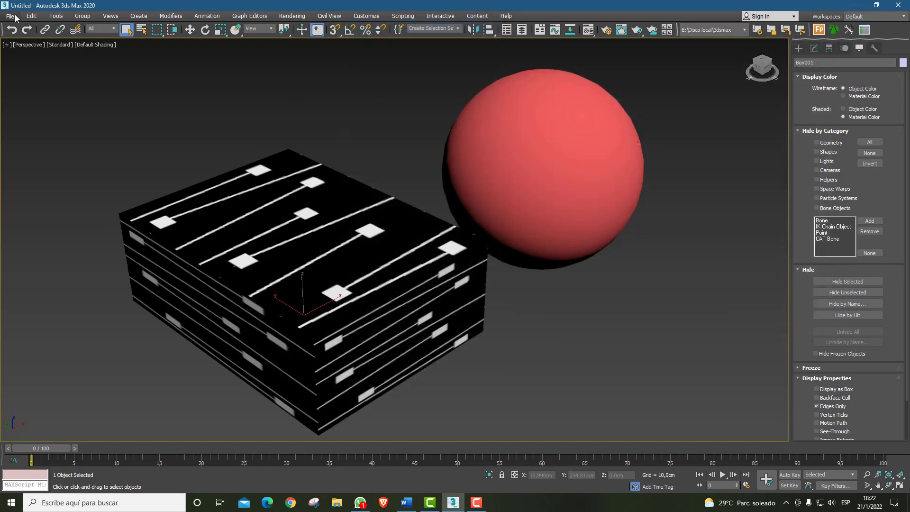
# Reset the scene without saving the changes
pyautogui.click(15, 18)
pyautogui.click(27, 44)
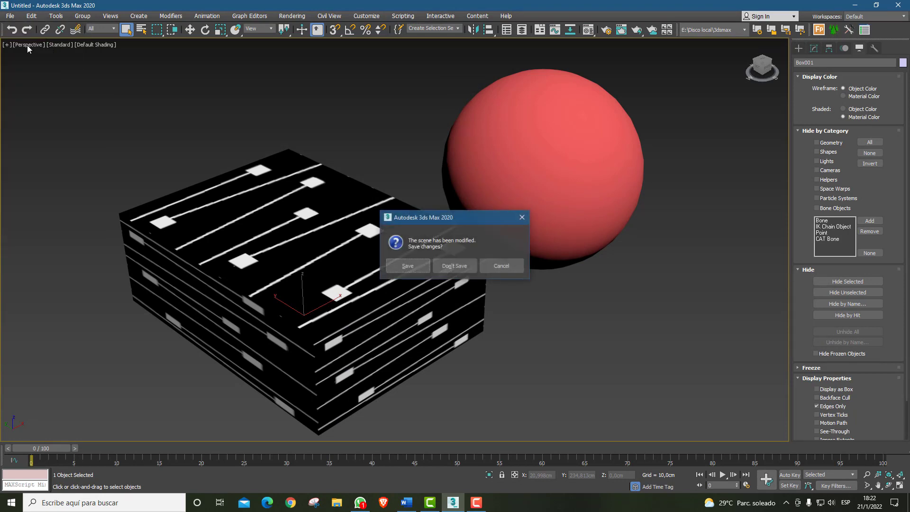
pyautogui.click(450, 266)
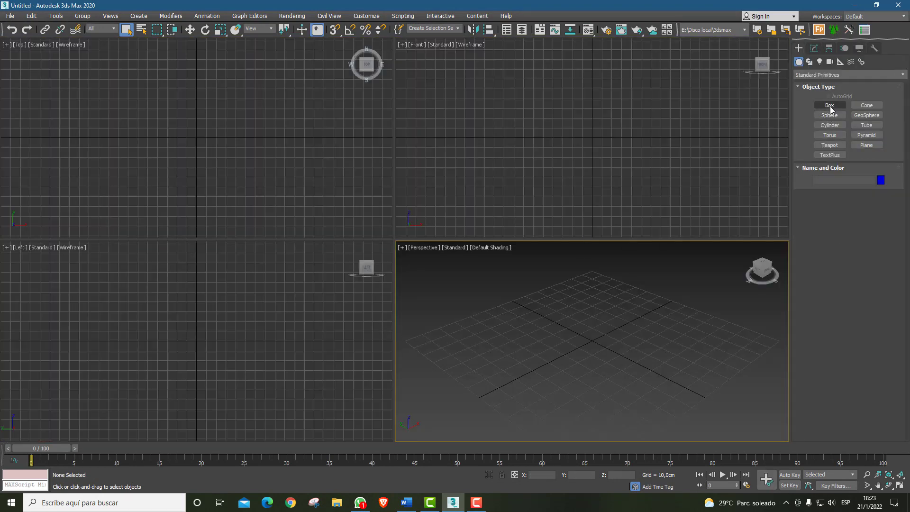
# Create a box about 66 cm long and 52 cm wide in the Perspective view
pyautogui.click(829, 106)
pyautogui.moveTo(451, 362); pyautogui.dragTo(609, 376)
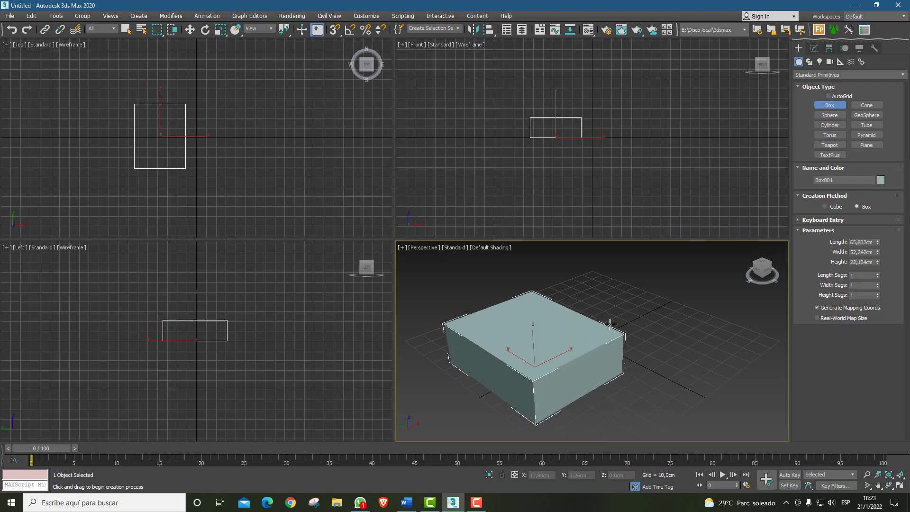
pyautogui.click(610, 322)
# Create a sphere beside the box in the Perspective view and finish sphere creation
pyautogui.click(829, 115)
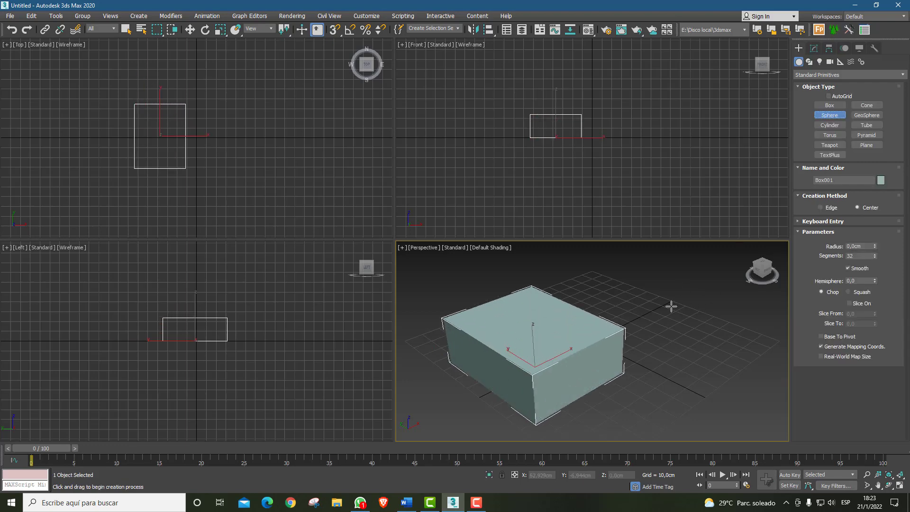
pyautogui.moveTo(671, 307); pyautogui.dragTo(734, 303)
pyautogui.rightClick(733, 304)
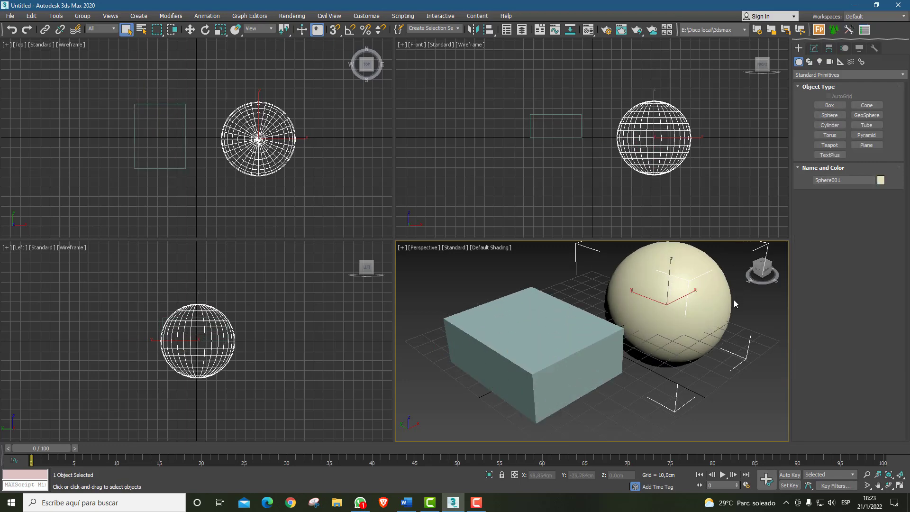
# Open the Slate Material Editor
pyautogui.click(589, 31)
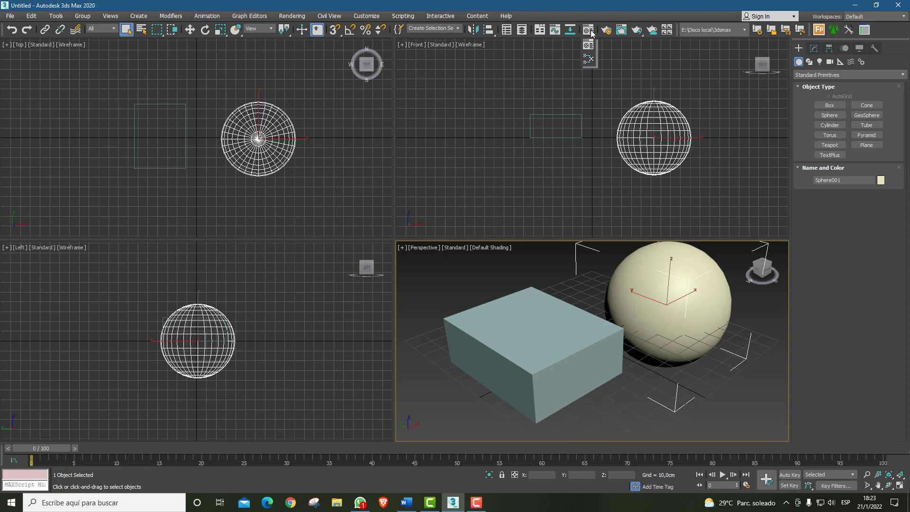
pyautogui.click(593, 61)
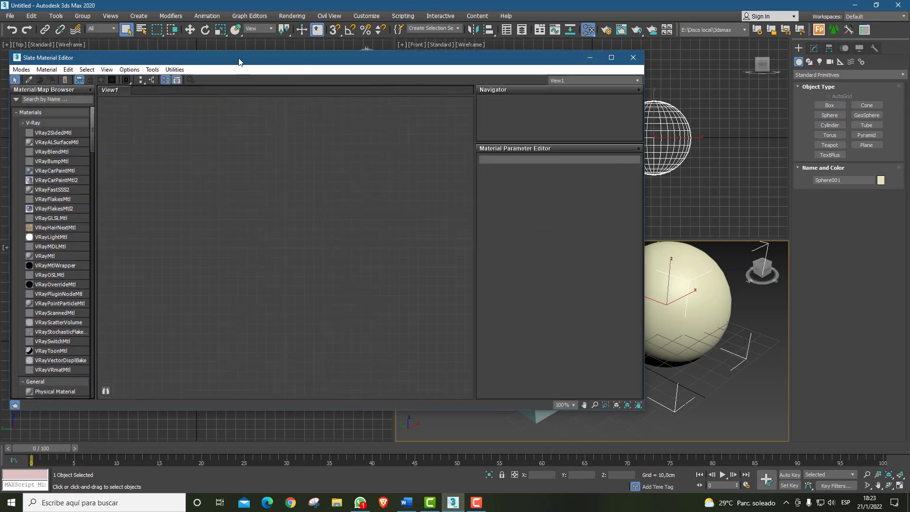
# Reposition the Slate Material Editor window over the viewports and extend its height
pyautogui.moveTo(238, 58); pyautogui.dragTo(355, 46)
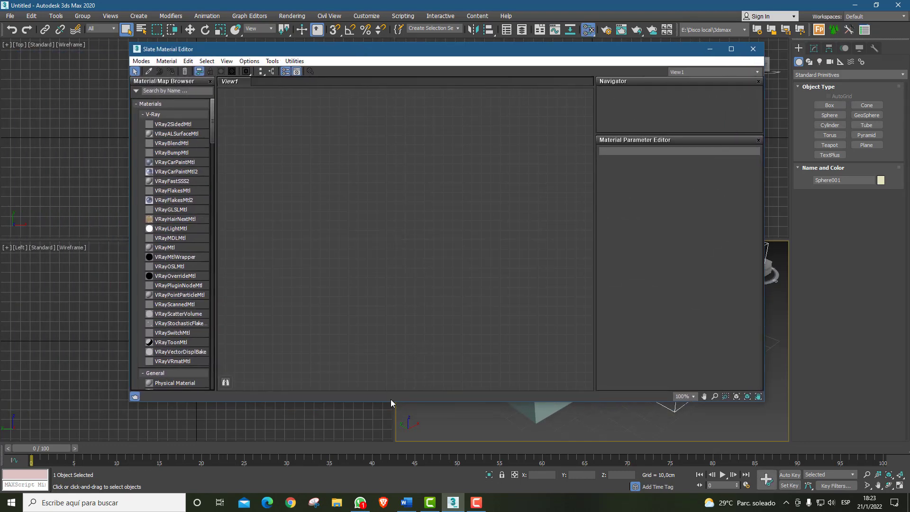
pyautogui.moveTo(385, 403); pyautogui.dragTo(381, 449)
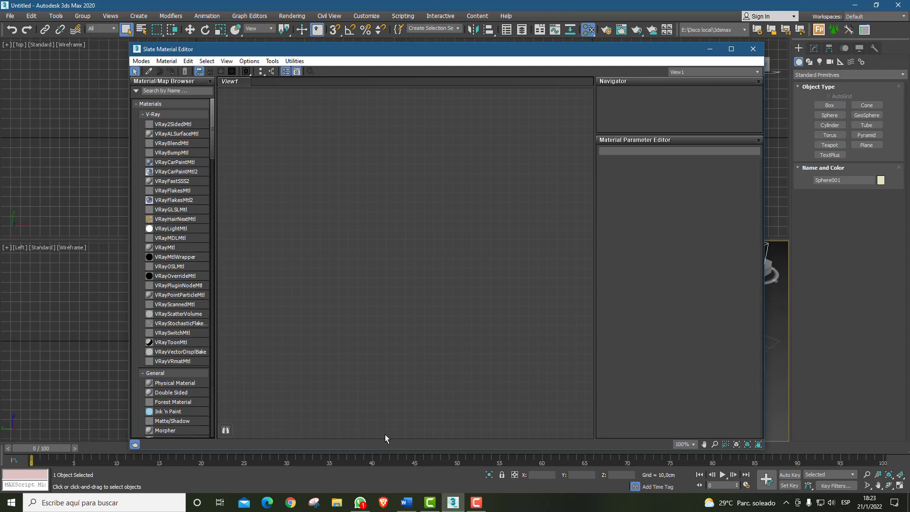
pyautogui.click(477, 503)
pyautogui.moveTo(394, 47); pyautogui.dragTo(389, 40)
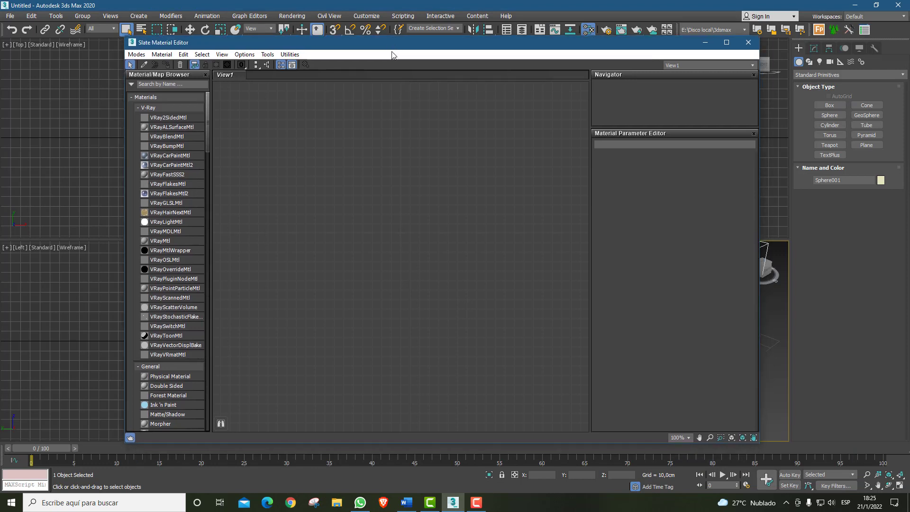
# Review the available material editor modes and choose the Slate Material Editor mode
pyautogui.click(135, 55)
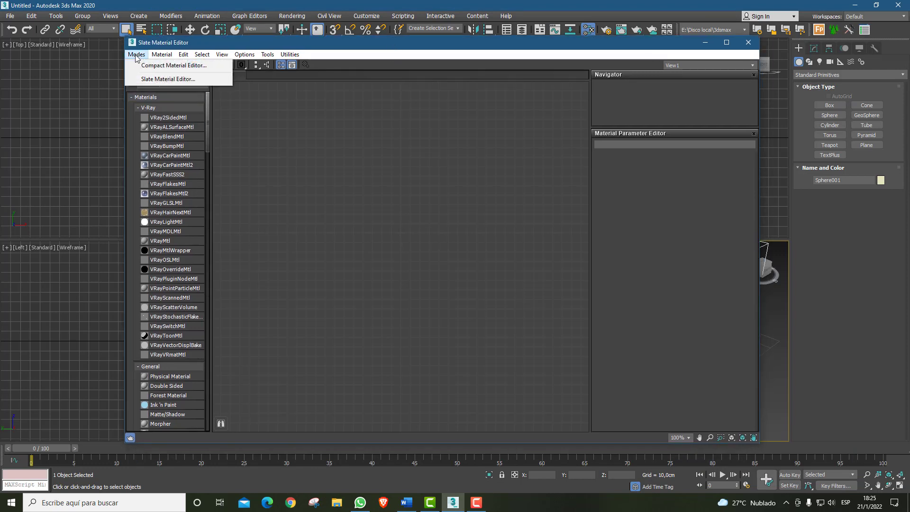
pyautogui.click(160, 80)
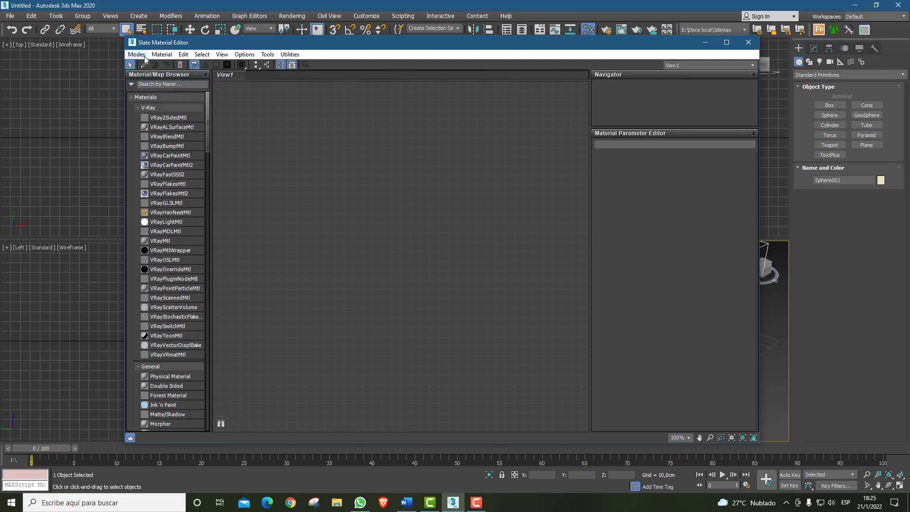
pyautogui.click(139, 55)
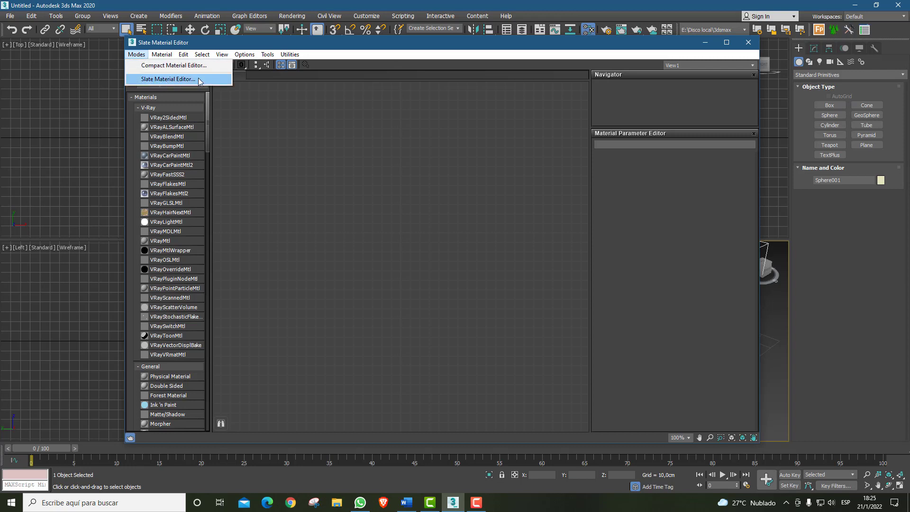
pyautogui.click(155, 79)
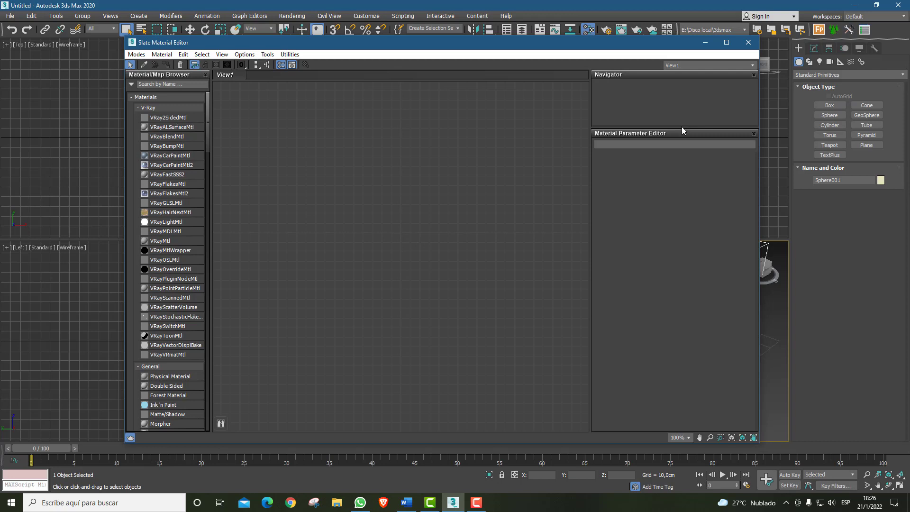
# Enlarge the Navigator area above the Material Parameter Editor and make the Slate Material Editor window taller
pyautogui.moveTo(681, 127); pyautogui.dragTo(681, 163)
pyautogui.moveTo(677, 213); pyautogui.dragTo(677, 218)
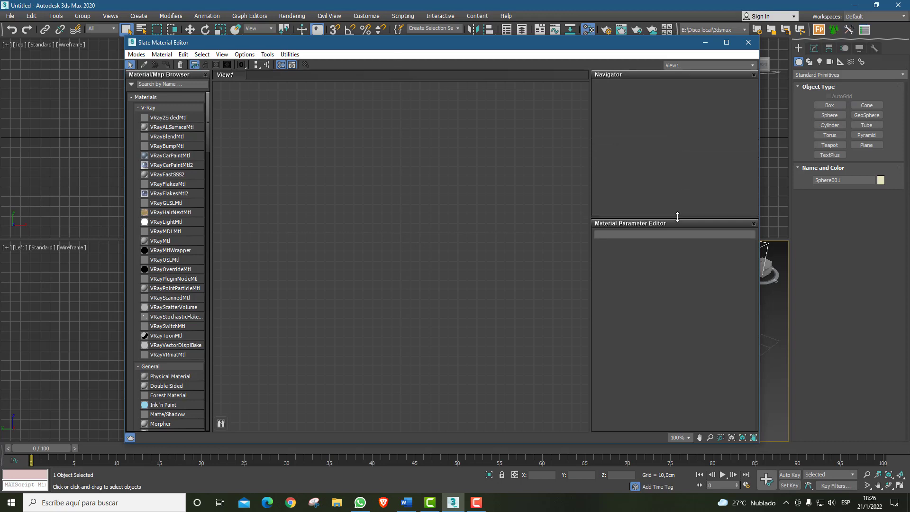
pyautogui.moveTo(208, 122); pyautogui.dragTo(213, 104)
pyautogui.moveTo(458, 43); pyautogui.dragTo(461, 35)
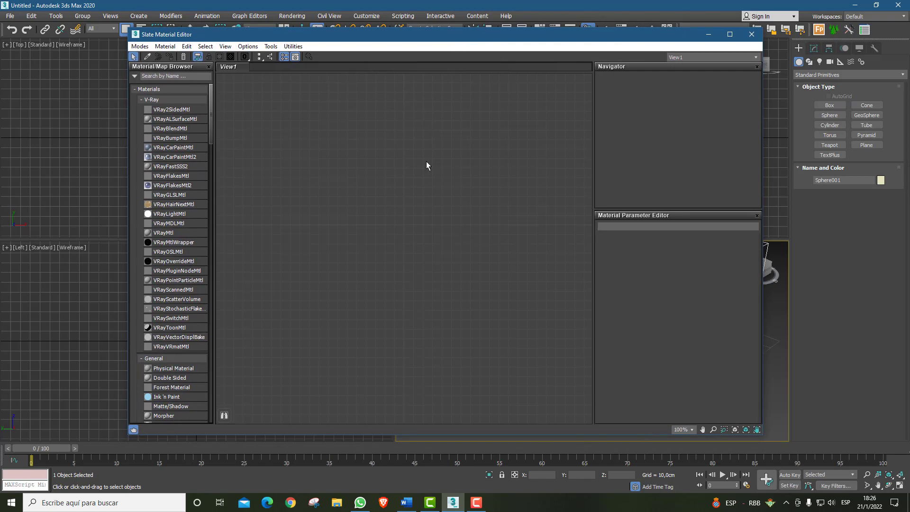
pyautogui.moveTo(460, 436); pyautogui.dragTo(460, 480)
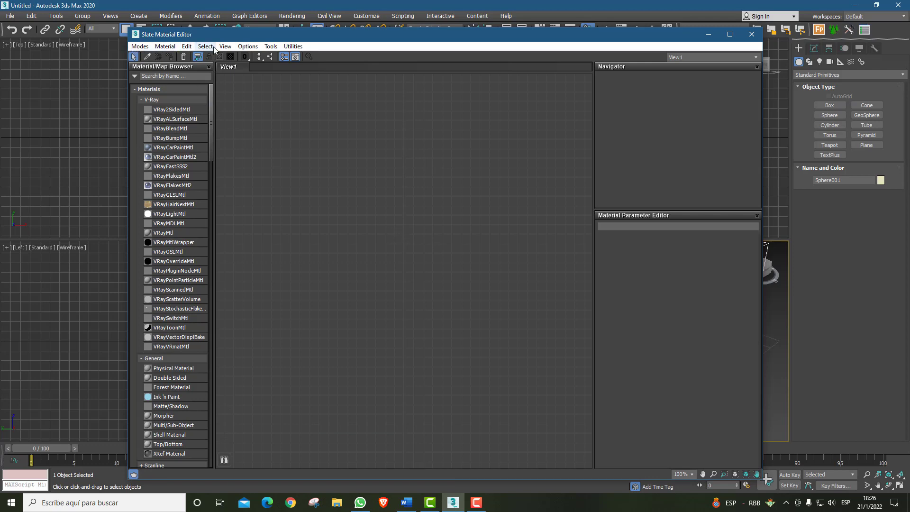
# Examine the Slate Material Editor's Material, Edit, Options and Tools commands, the empty view's context options and the option for creating a new view
pyautogui.click(166, 47)
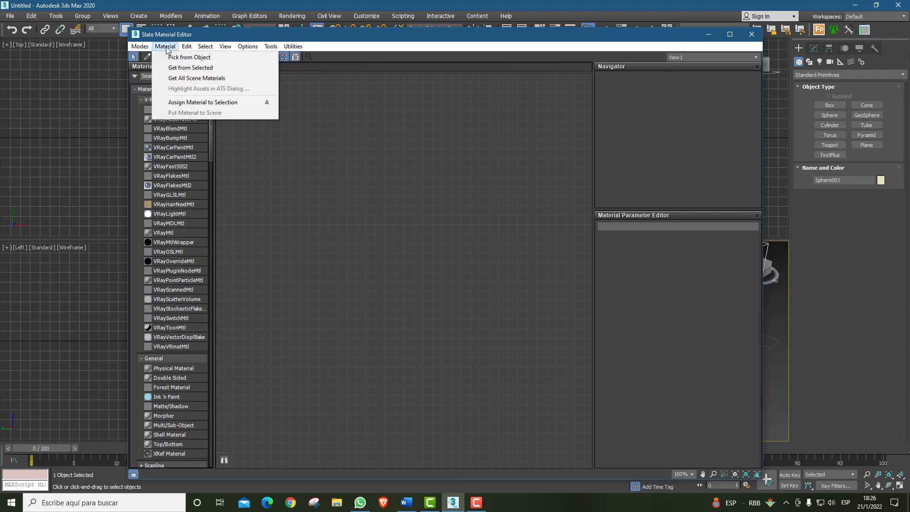
pyautogui.moveTo(183, 49)
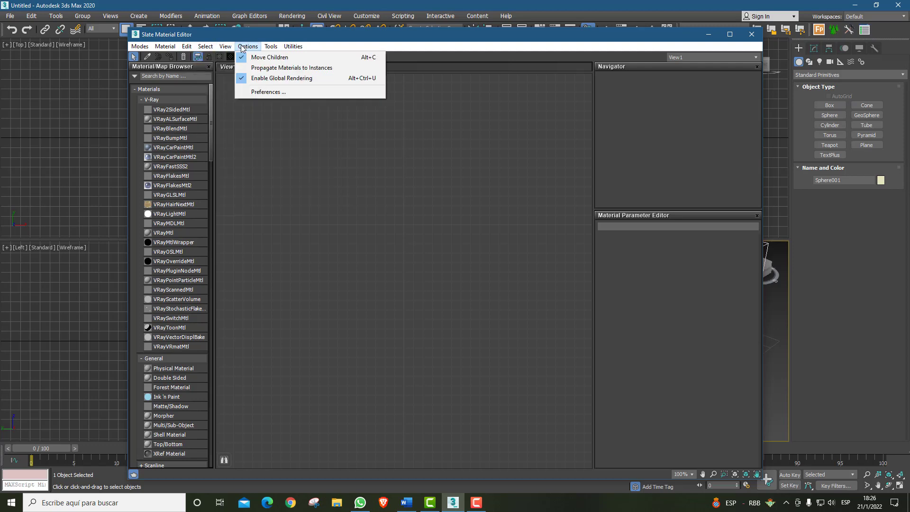
pyautogui.moveTo(268, 49)
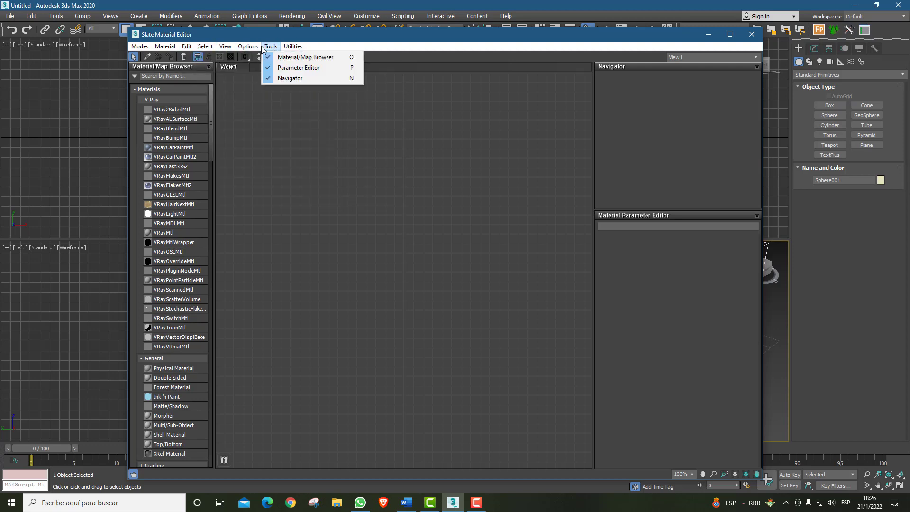
pyautogui.moveTo(215, 48)
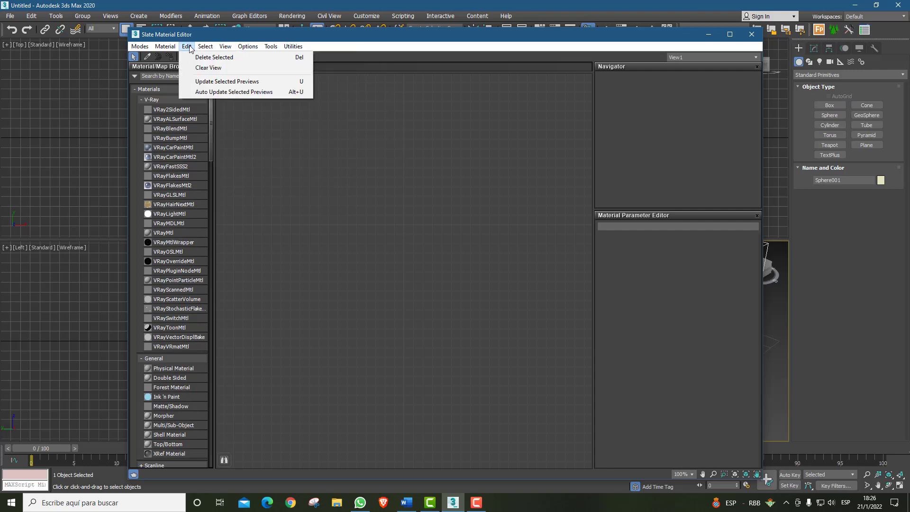
pyautogui.rightClick(381, 196)
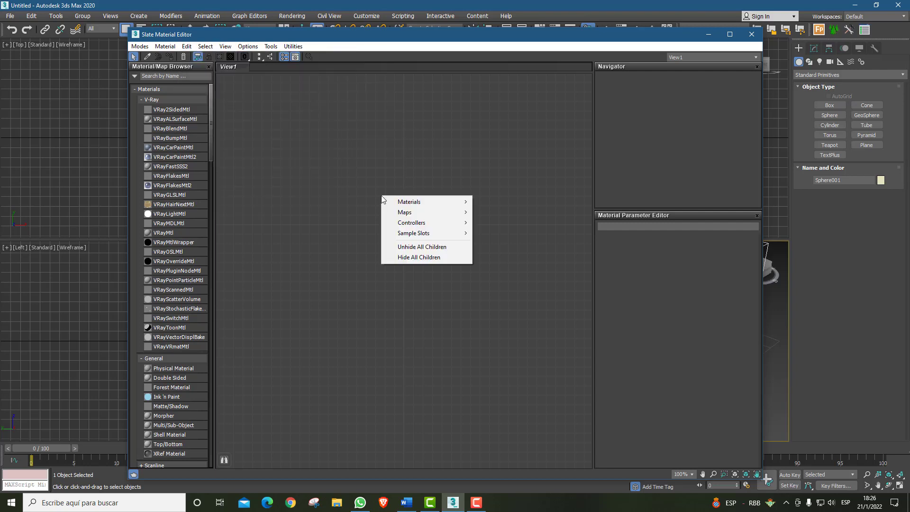
pyautogui.rightClick(334, 155)
pyautogui.rightClick(460, 154)
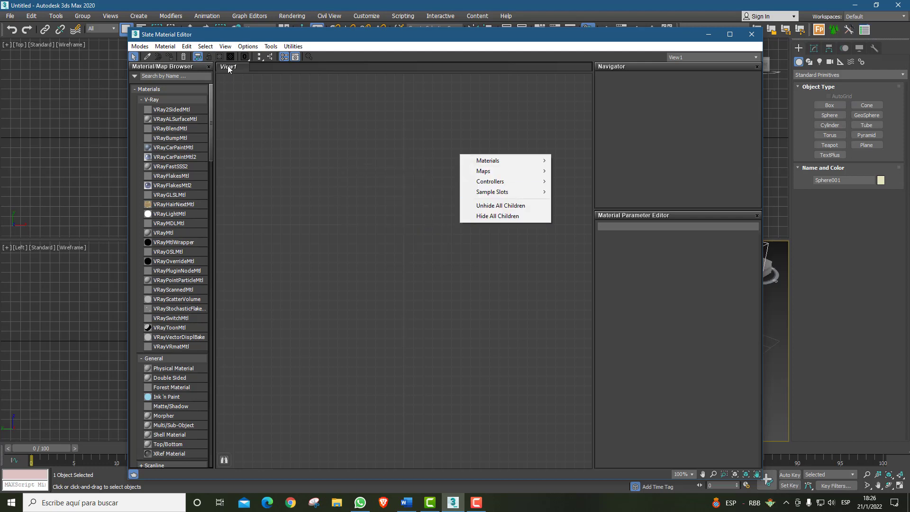
pyautogui.rightClick(392, 209)
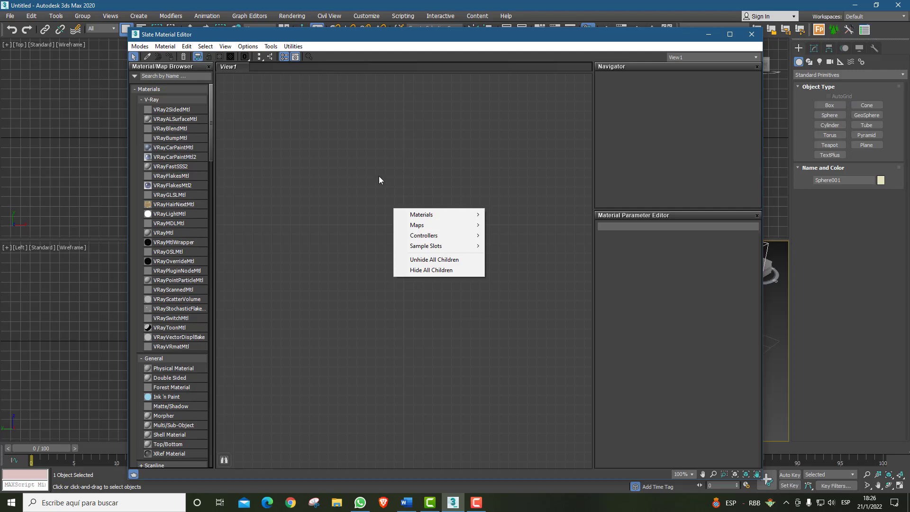
pyautogui.click(363, 181)
pyautogui.rightClick(294, 67)
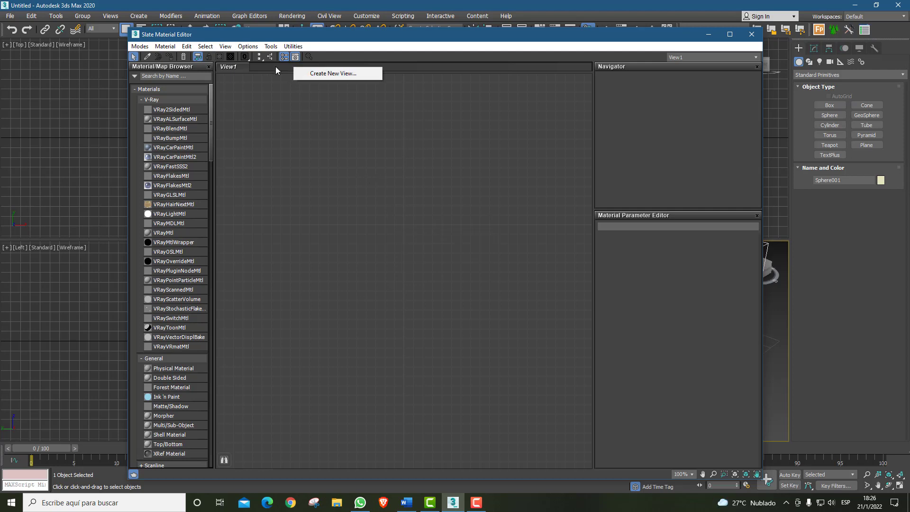
pyautogui.click(306, 189)
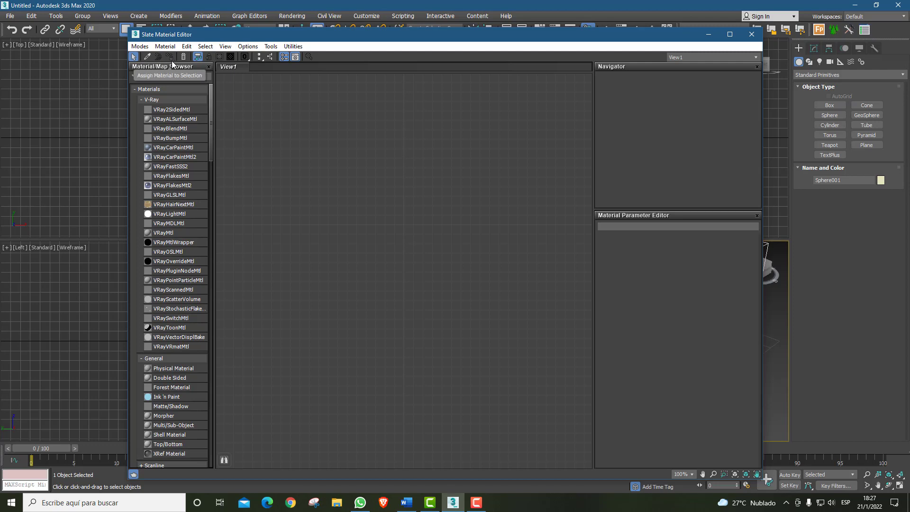
# Close the Slate Material Editor and reset the scene without saving the changes
pyautogui.moveTo(508, 35); pyautogui.dragTo(517, 15)
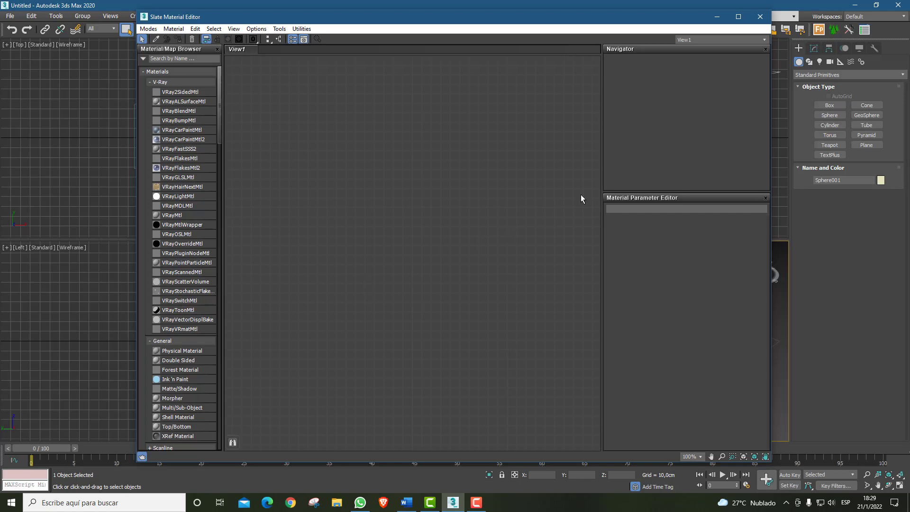
pyautogui.click(760, 17)
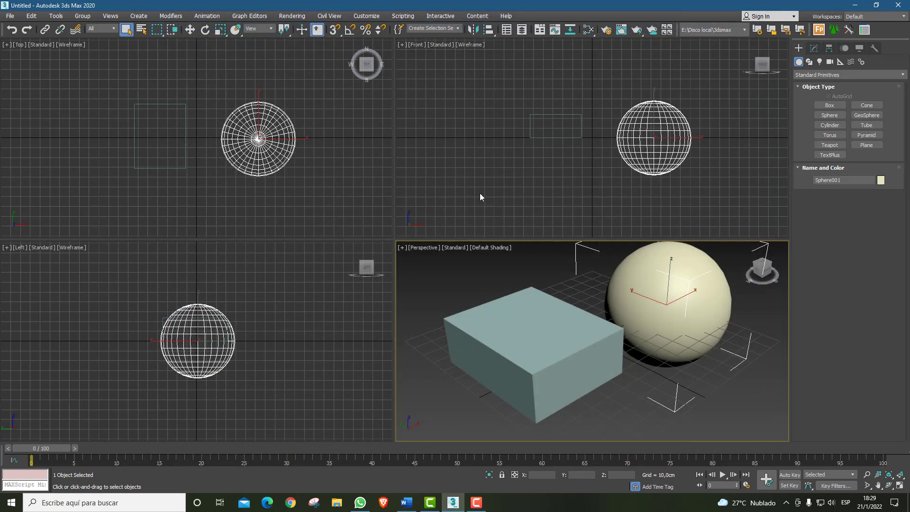
pyautogui.click(482, 152)
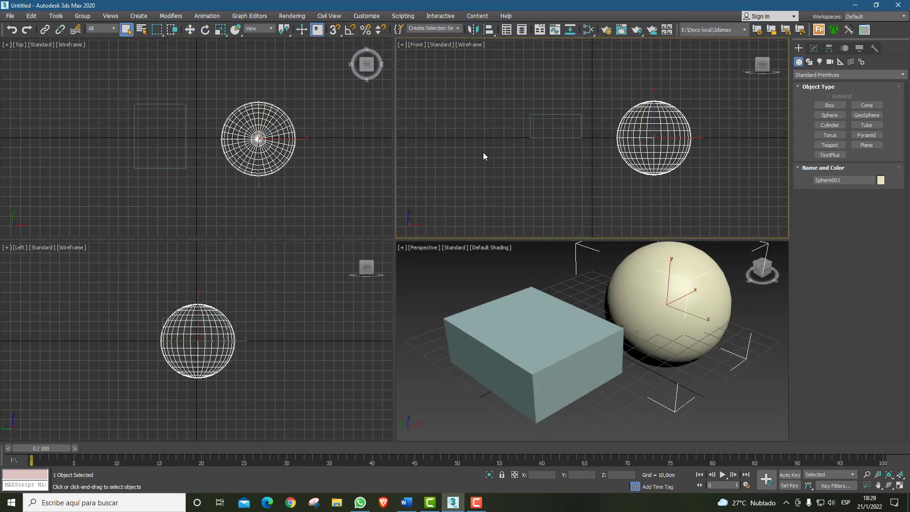
pyautogui.click(10, 16)
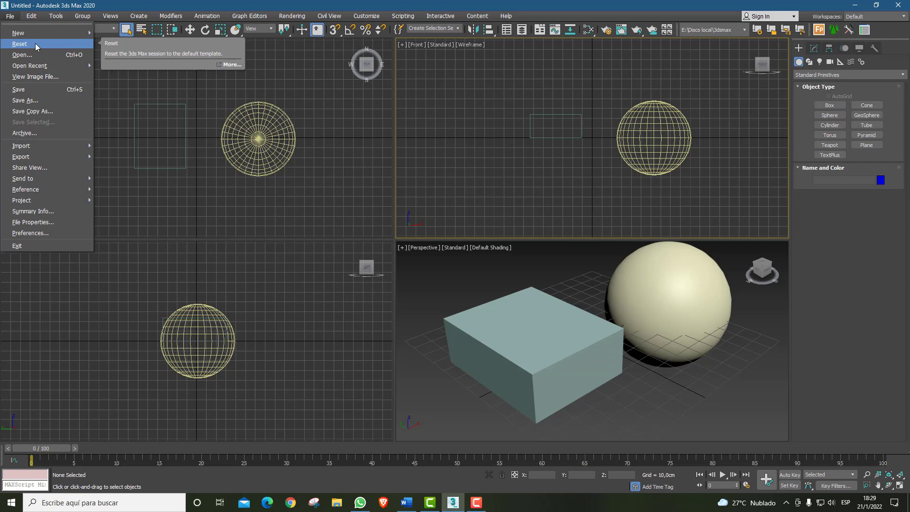
pyautogui.click(36, 44)
pyautogui.click(461, 265)
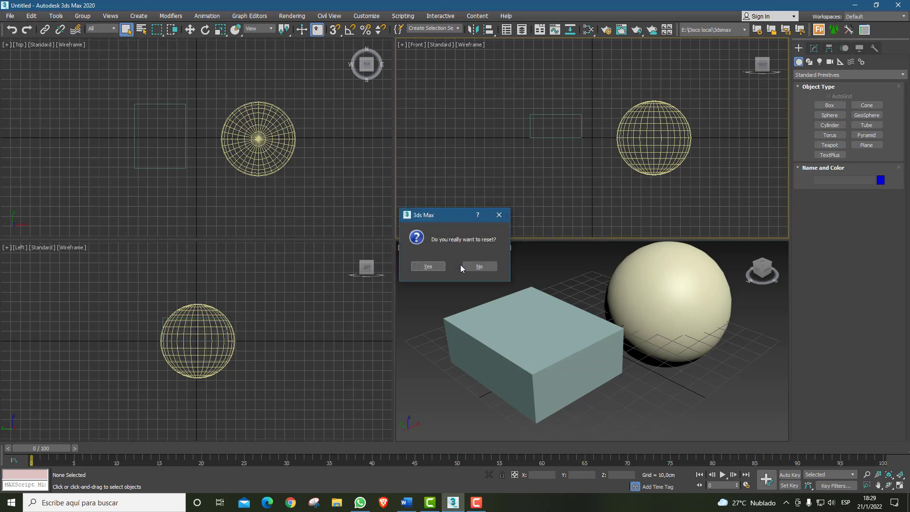
pyautogui.click(423, 264)
# Open the scene file dto monoambiente.max, continuing past the missing external files and closing the Scene Converter
pyautogui.click(10, 16)
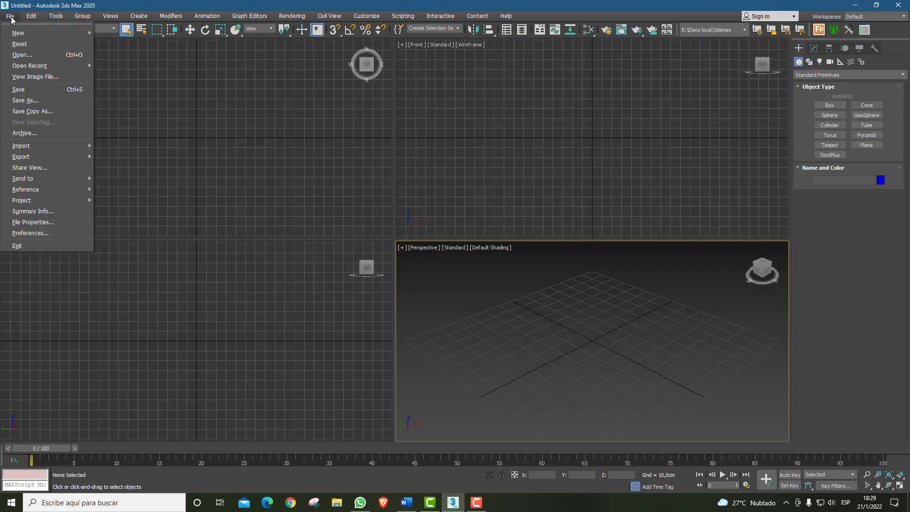
pyautogui.click(23, 55)
pyautogui.click(382, 97)
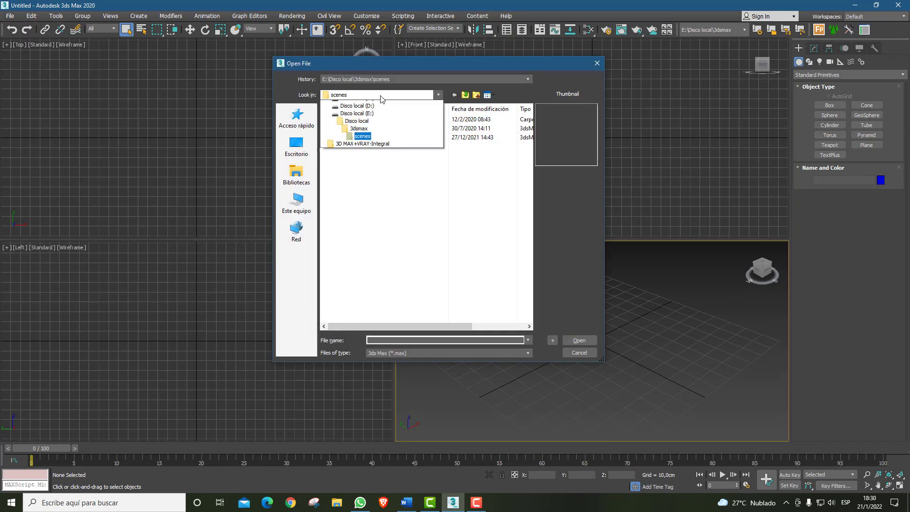
pyautogui.click(360, 200)
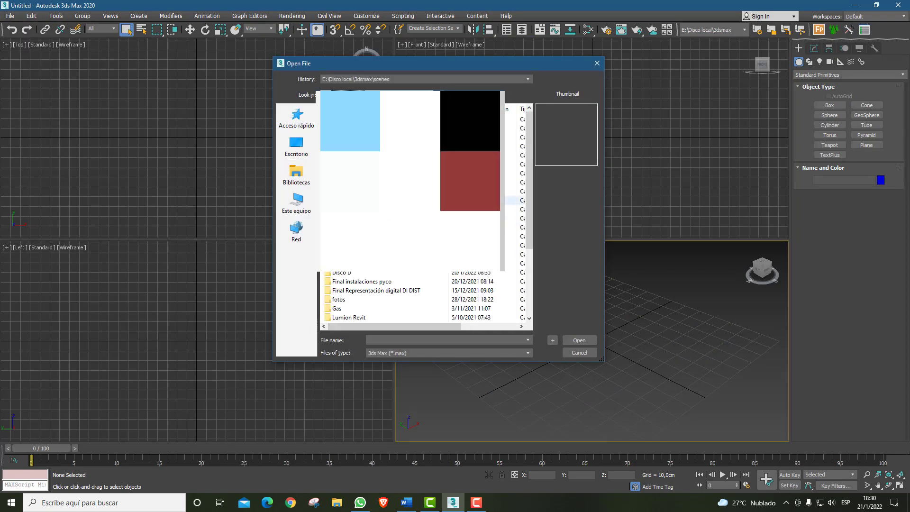
pyautogui.doubleClick(356, 129)
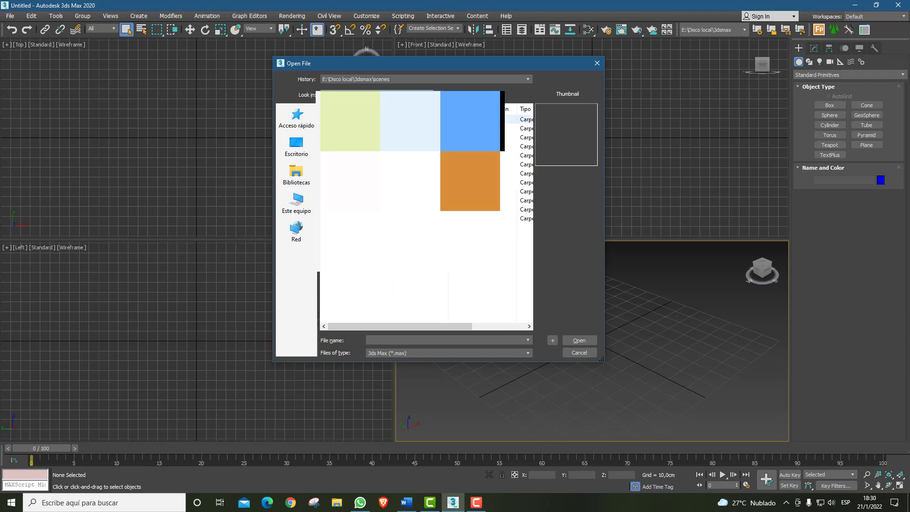
pyautogui.doubleClick(355, 120)
pyautogui.doubleClick(350, 181)
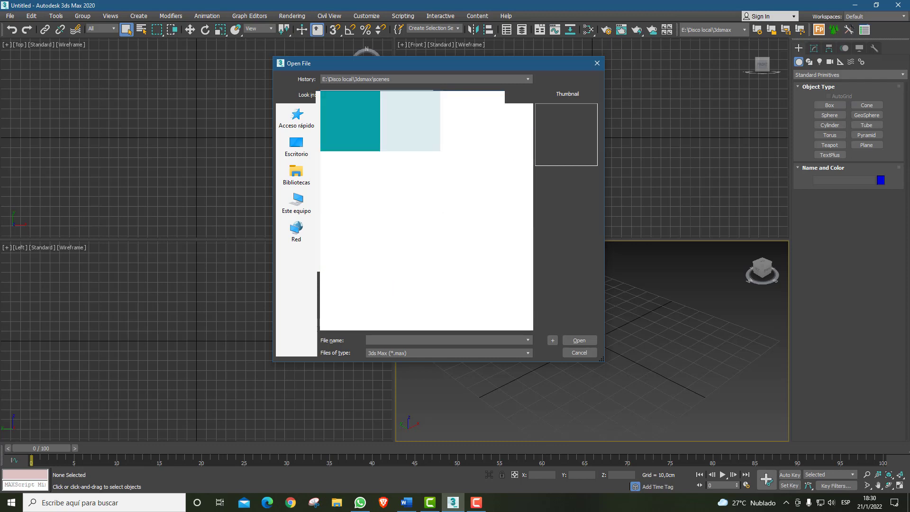
pyautogui.doubleClick(410, 180)
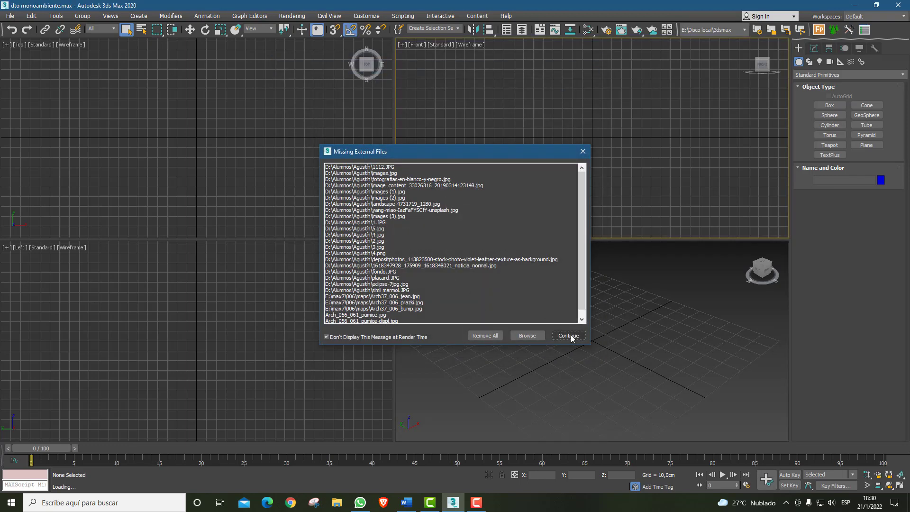
pyautogui.click(571, 334)
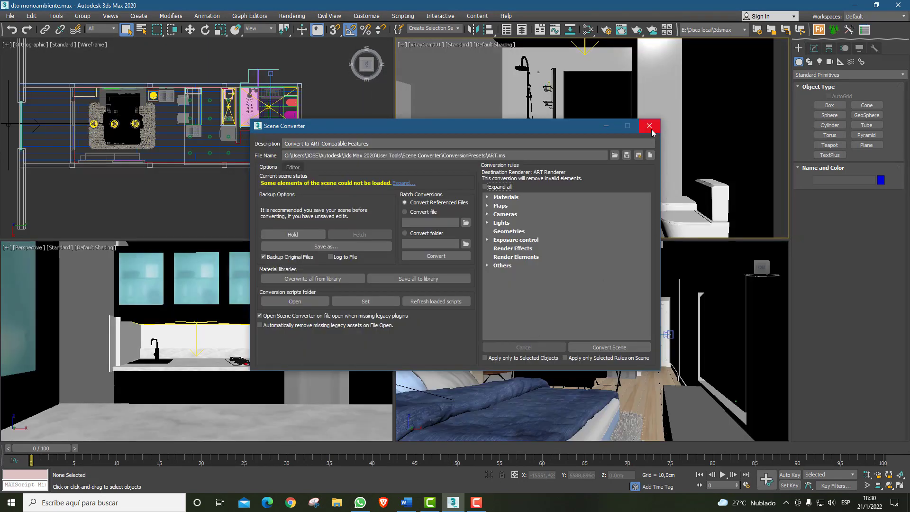
pyautogui.click(650, 125)
# Open the Slate Material Editor and examine the apartment scene's whole network of material and map nodes in View1
pyautogui.click(588, 29)
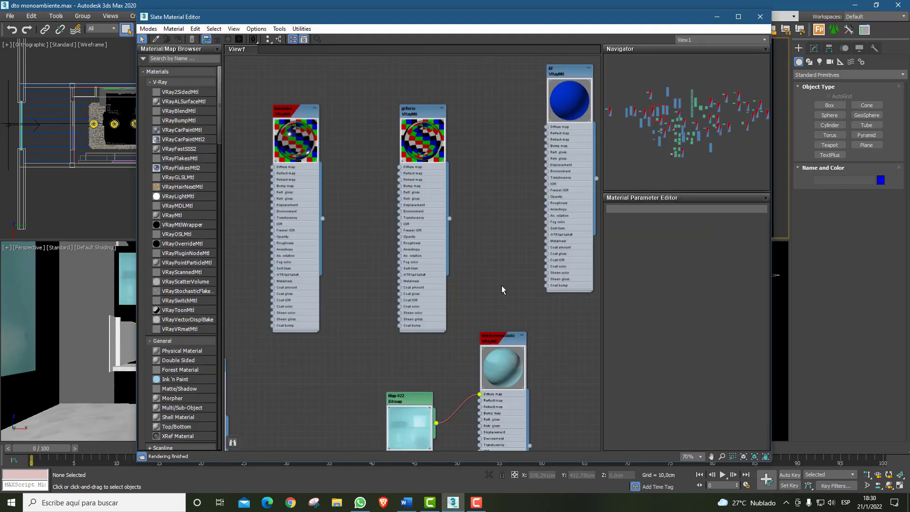
pyautogui.scroll(-10, 425, 274)
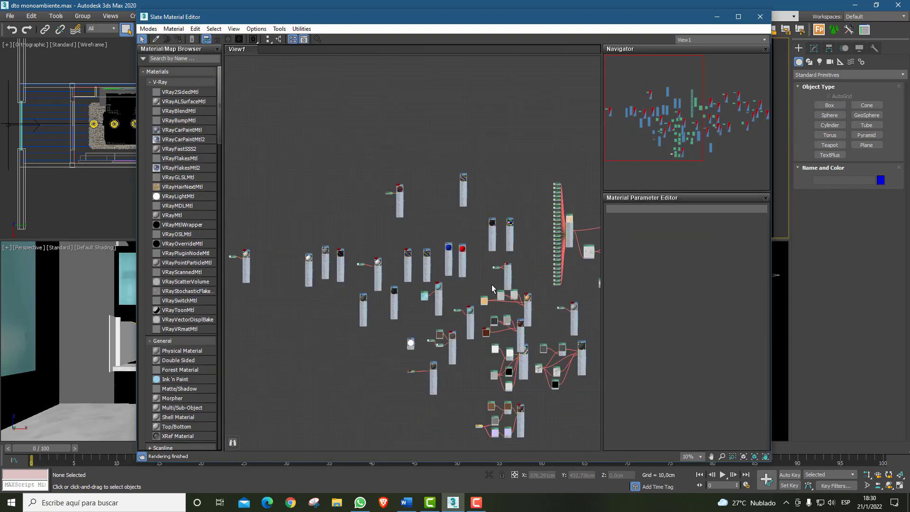
pyautogui.moveTo(444, 244); pyautogui.dragTo(350, 245, button='middle')
pyautogui.scroll(-3, 471, 288)
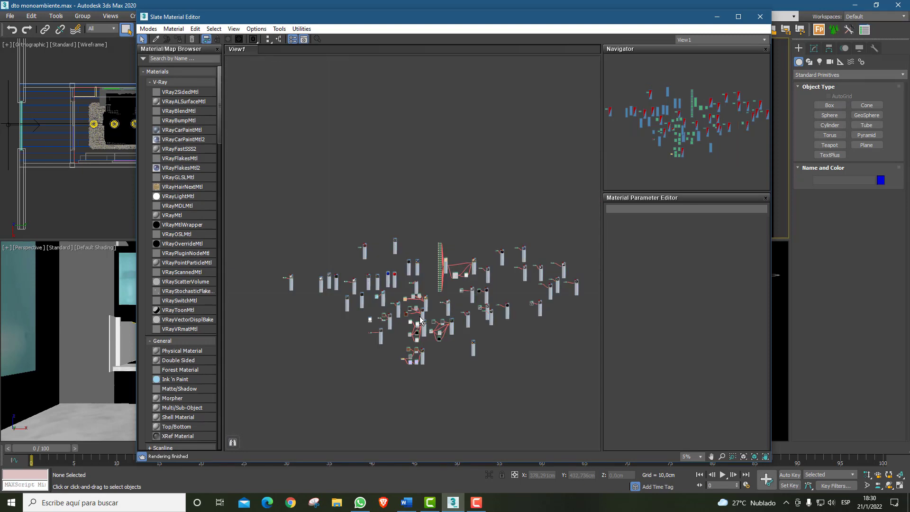
pyautogui.scroll(3, 472, 288)
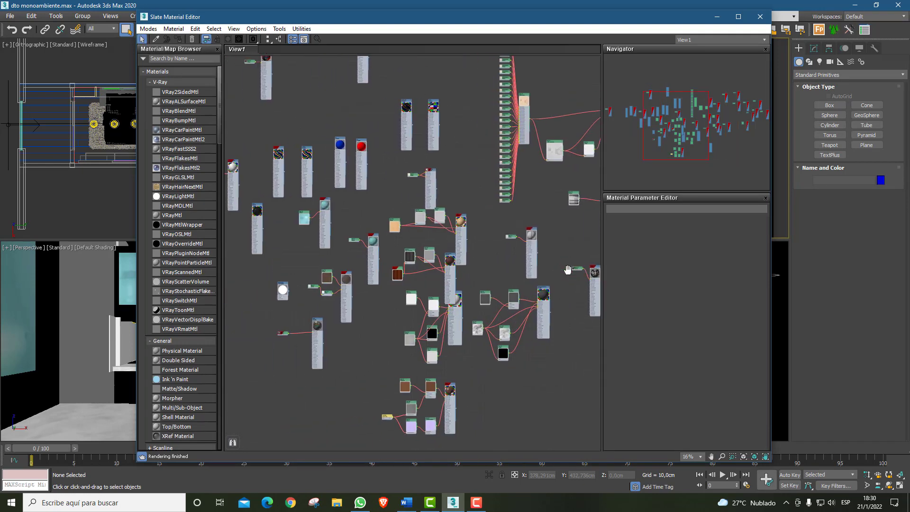
# Examine the scattered material nodes and their connected maps across View1, both as a whole and up close
pyautogui.moveTo(499, 274); pyautogui.dragTo(396, 271, button='middle')
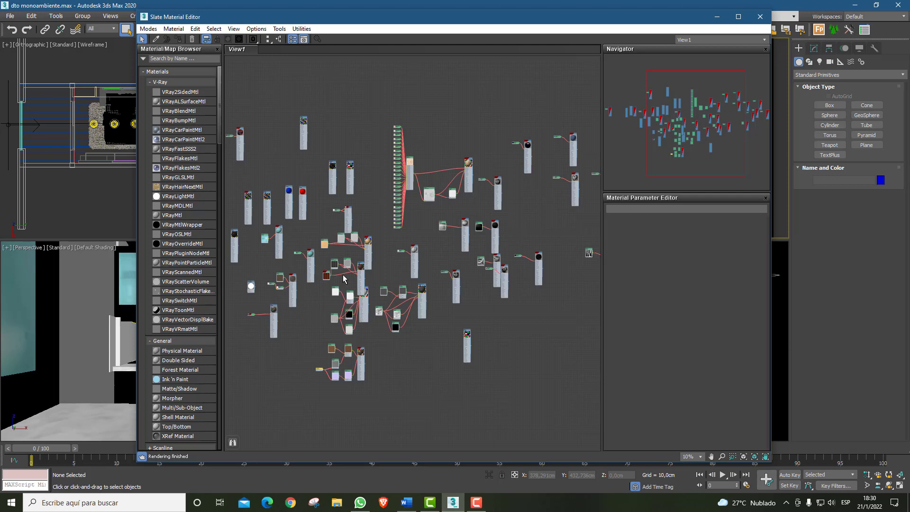
pyautogui.scroll(5, 344, 278)
pyautogui.scroll(-2, 521, 327)
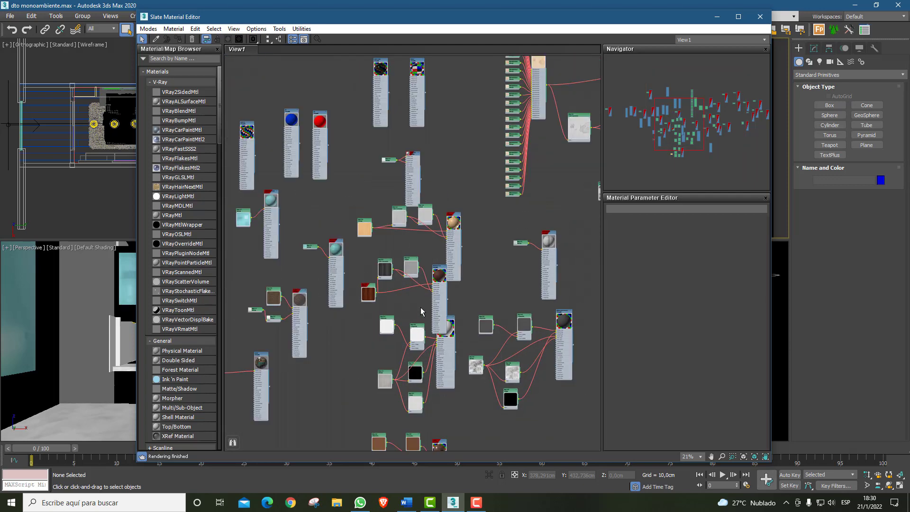
pyautogui.scroll(3, 420, 311)
pyautogui.scroll(-5, 379, 331)
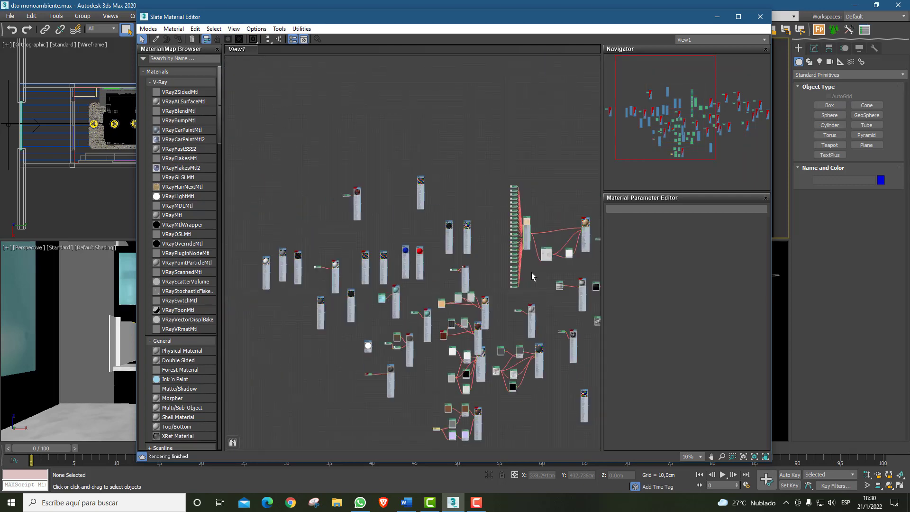
pyautogui.moveTo(374, 337); pyautogui.dragTo(301, 312, button='middle')
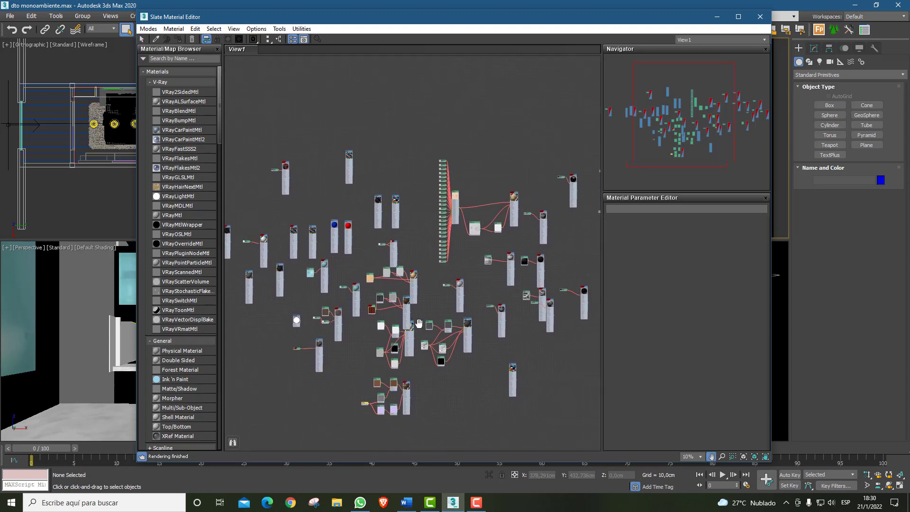
pyautogui.moveTo(555, 313); pyautogui.dragTo(455, 319, button='middle')
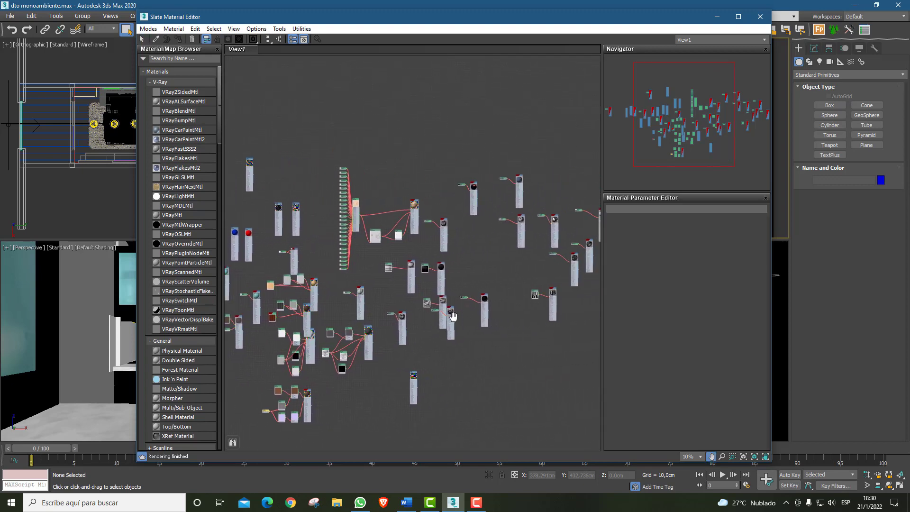
pyautogui.scroll(-2, 464, 319)
pyautogui.moveTo(420, 273); pyautogui.dragTo(417, 254, button='middle')
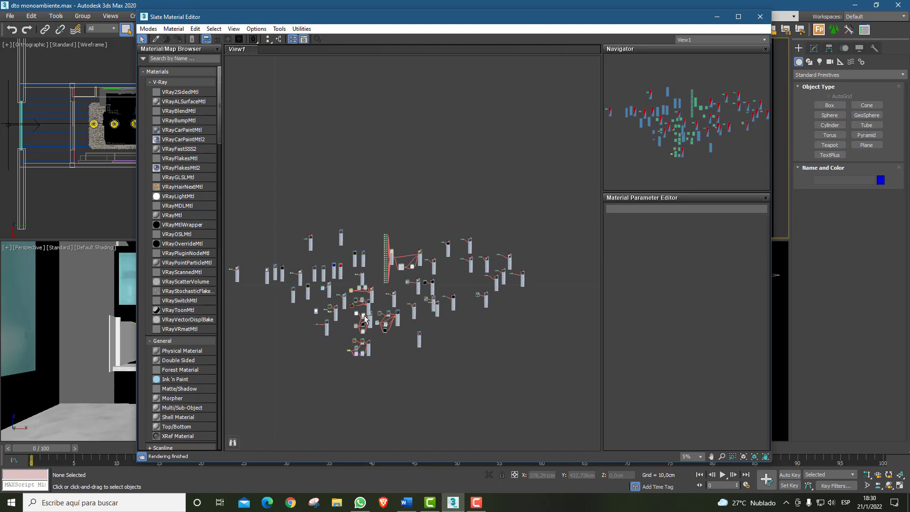
pyautogui.scroll(3, 332, 309)
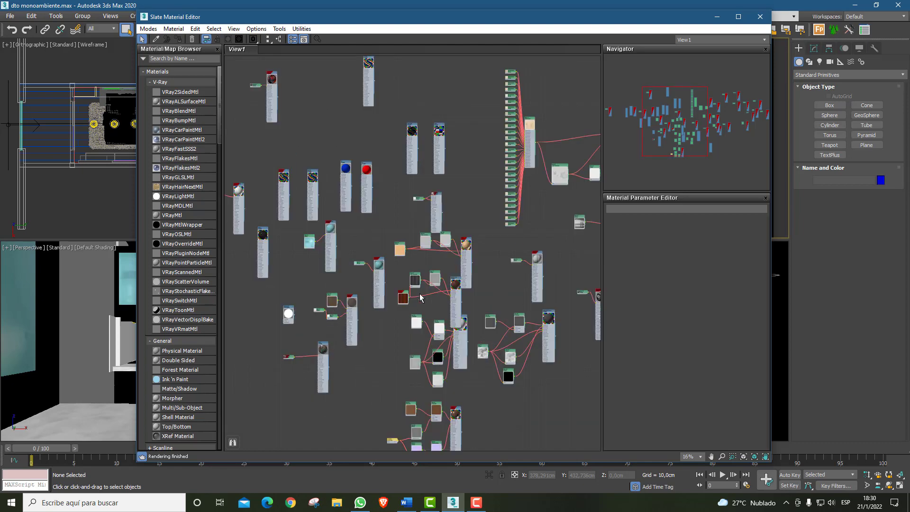
pyautogui.scroll(1, 373, 222)
pyautogui.scroll(1, 375, 224)
pyautogui.scroll(-5, 473, 333)
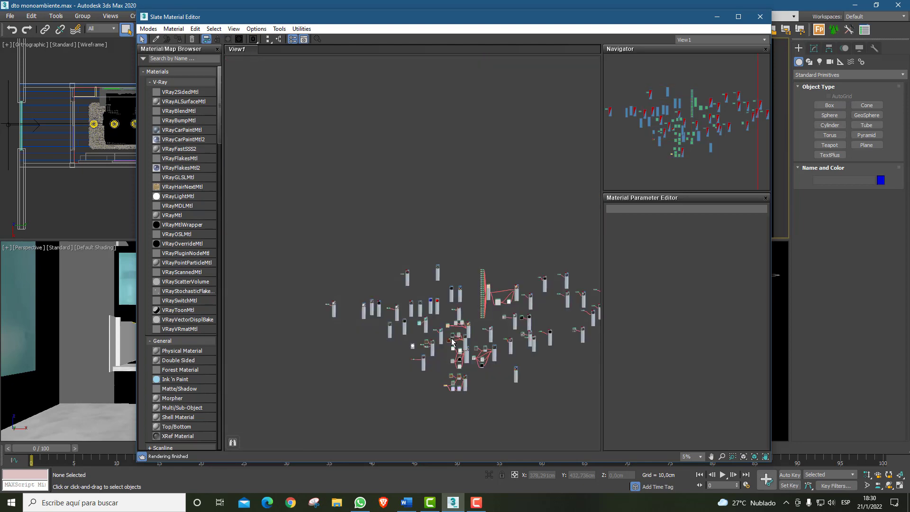
pyautogui.scroll(5, 473, 333)
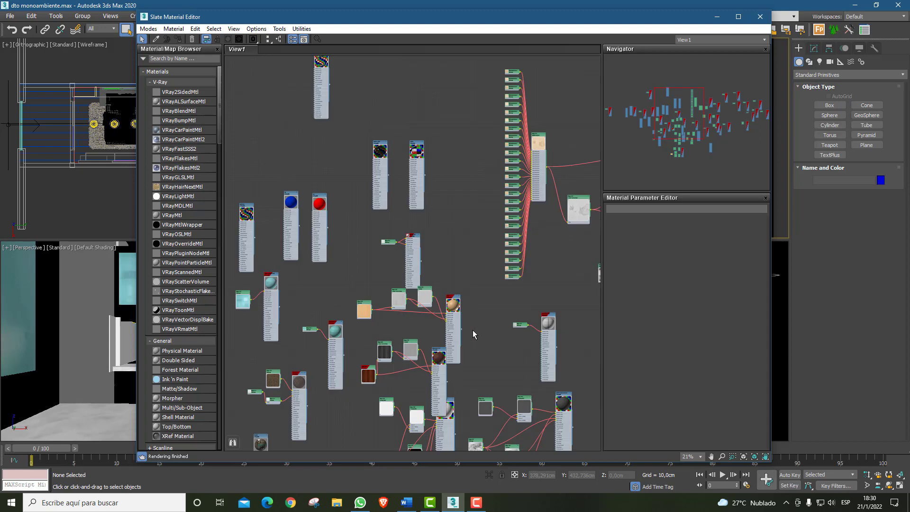
# Arrange all nodes in View1 in a vertical layout and inspect the column of materials
pyautogui.click(269, 39)
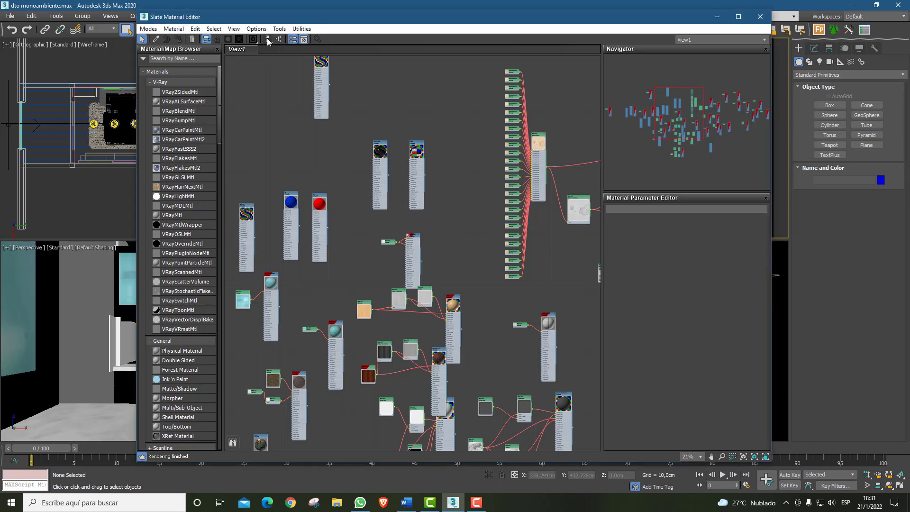
pyautogui.click(267, 39)
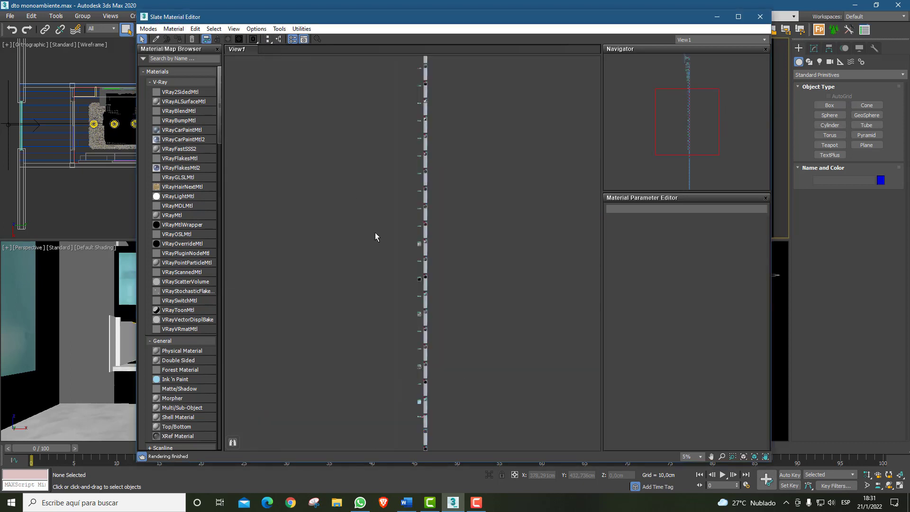
pyautogui.scroll(8, 394, 232)
pyautogui.moveTo(474, 207); pyautogui.dragTo(379, 266, button='middle')
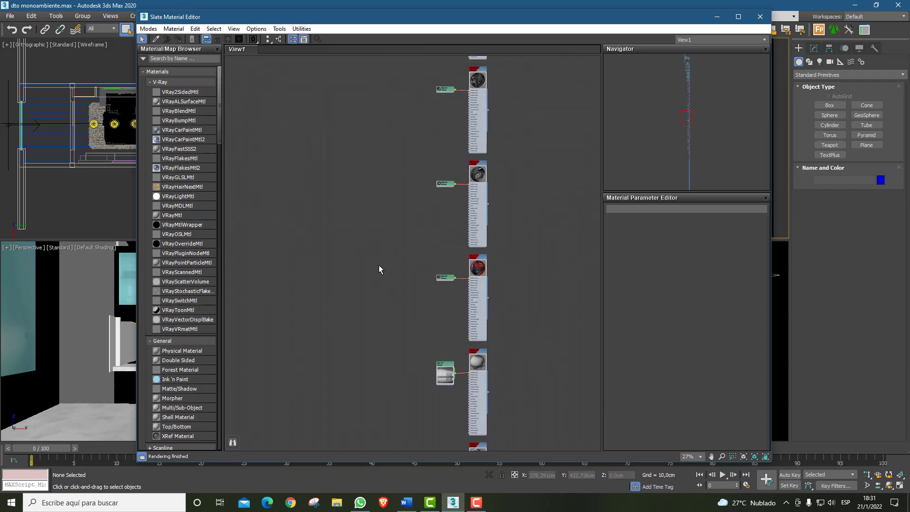
pyautogui.moveTo(495, 150)
pyautogui.mouseDown(button='middle')
pyautogui.moveTo(461, 171)
pyautogui.moveTo(465, 276)
pyautogui.moveTo(493, 132)
pyautogui.mouseUp(button='middle')
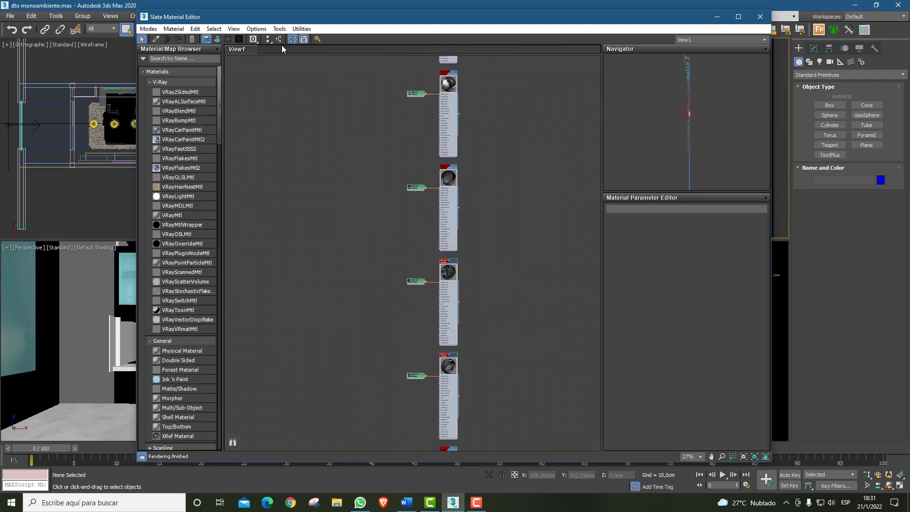
# Arrange all nodes in View1 in a horizontal layout and go to the multi-bitmap material at the start of the row
pyautogui.moveTo(270, 42); pyautogui.dragTo(268, 59)
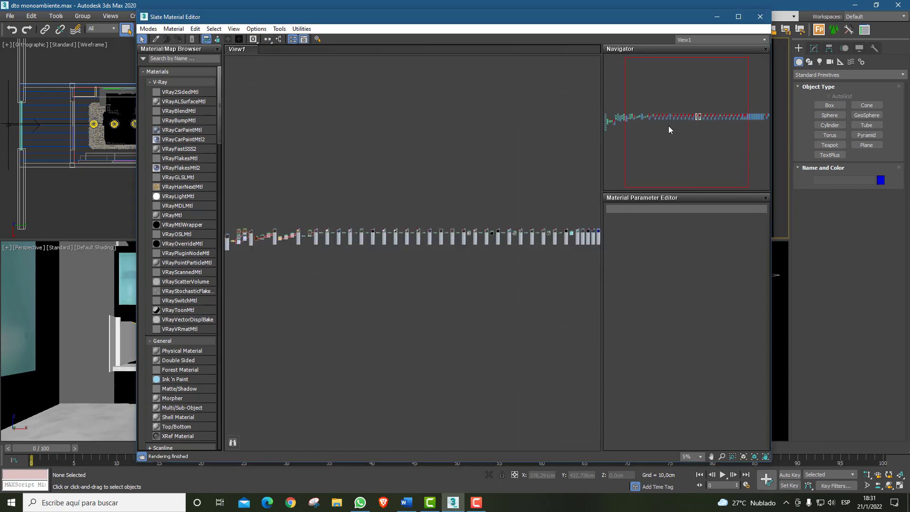
pyautogui.scroll(5, 698, 132)
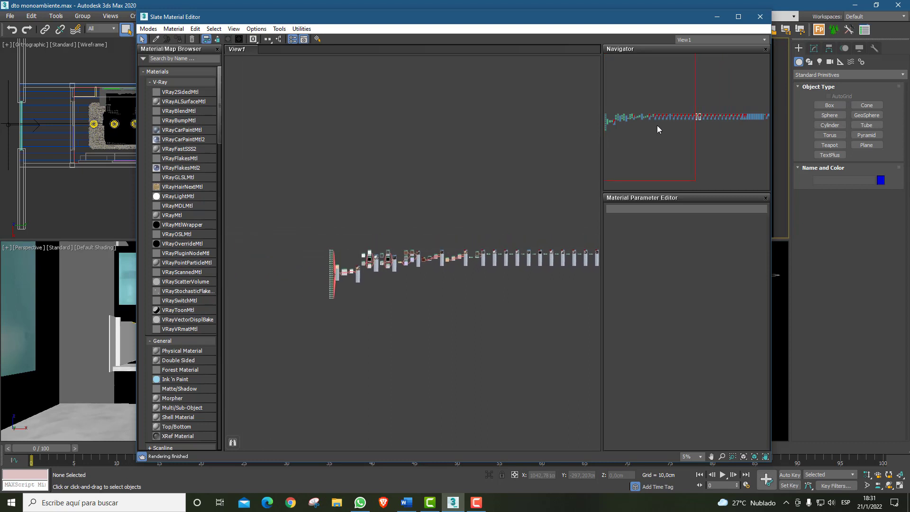
pyautogui.moveTo(658, 126); pyautogui.dragTo(650, 126)
pyautogui.scroll(10, 397, 257)
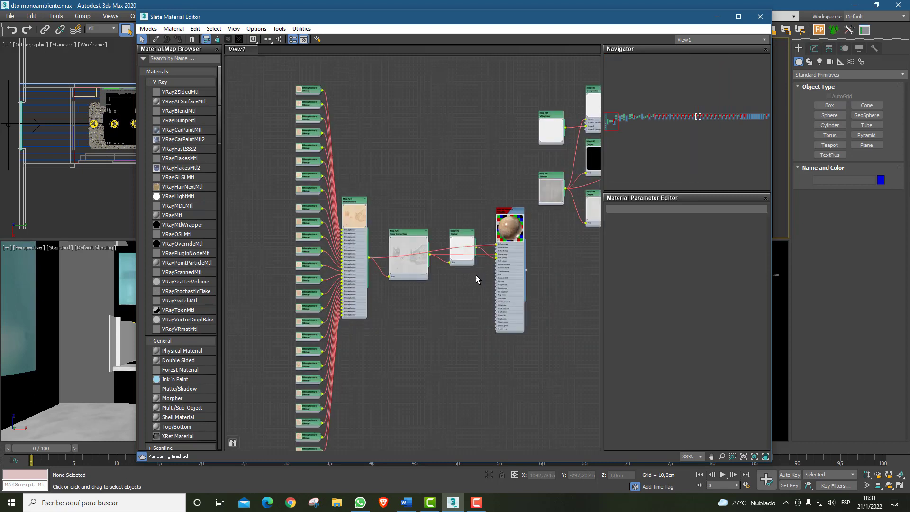
# Examine the pintura blanca VRayMtl and the neighbouring dark material, following the Composite, Output, VRayColor and Bitmap maps wired into each
pyautogui.scroll(-1, 365, 287)
pyautogui.moveTo(482, 284); pyautogui.dragTo(301, 318, button='middle')
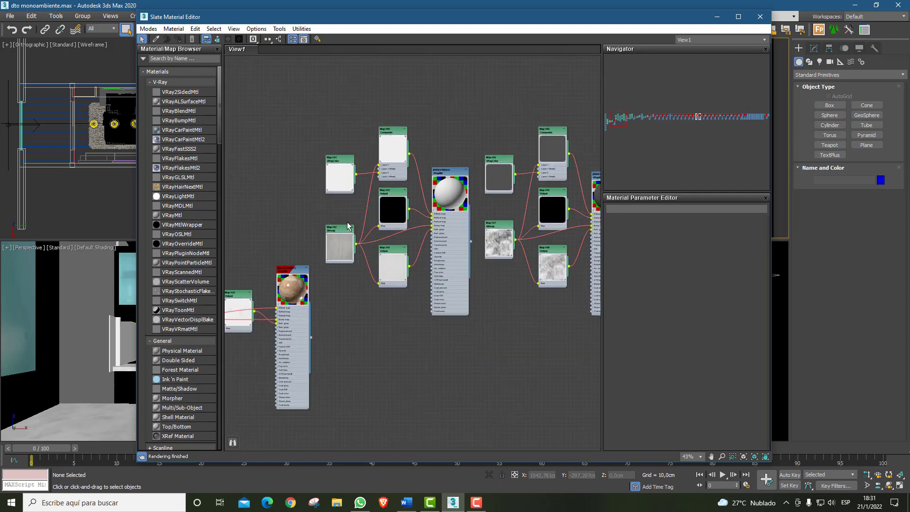
pyautogui.scroll(2, 349, 217)
pyautogui.scroll(3, 447, 175)
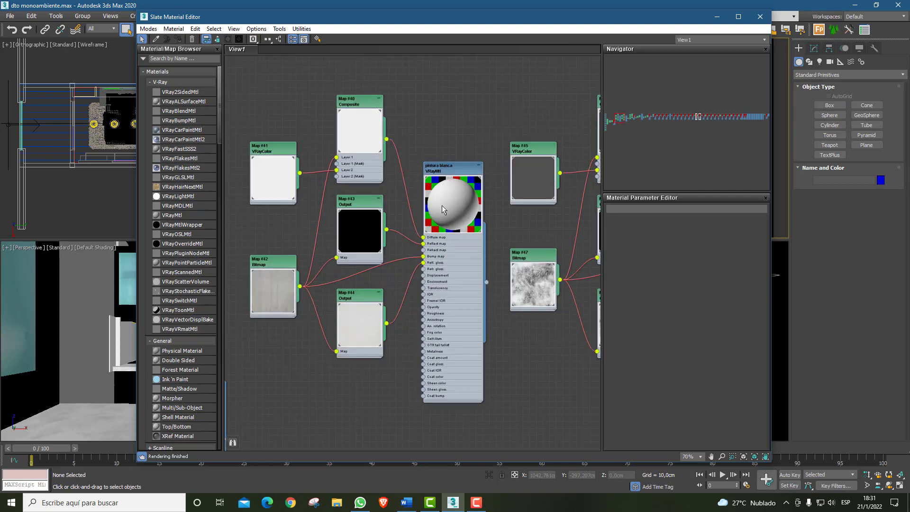
pyautogui.scroll(-1, 452, 206)
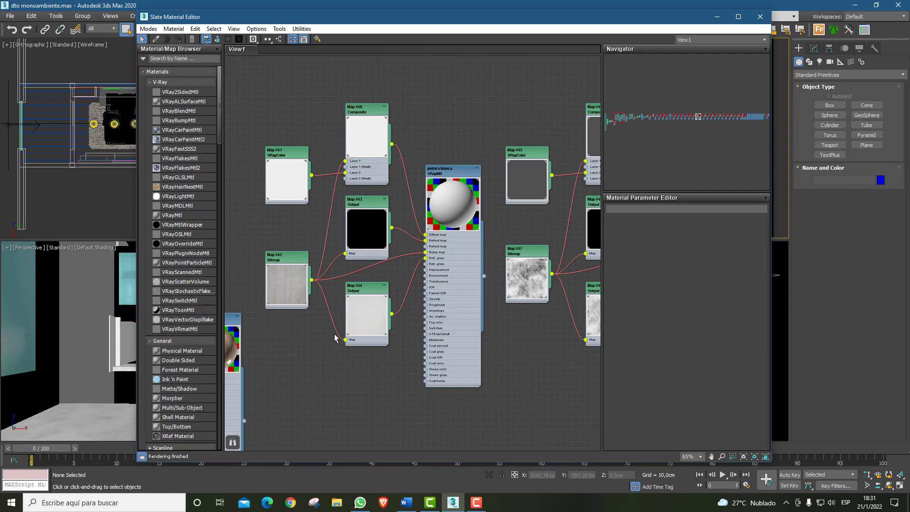
pyautogui.scroll(2, 317, 233)
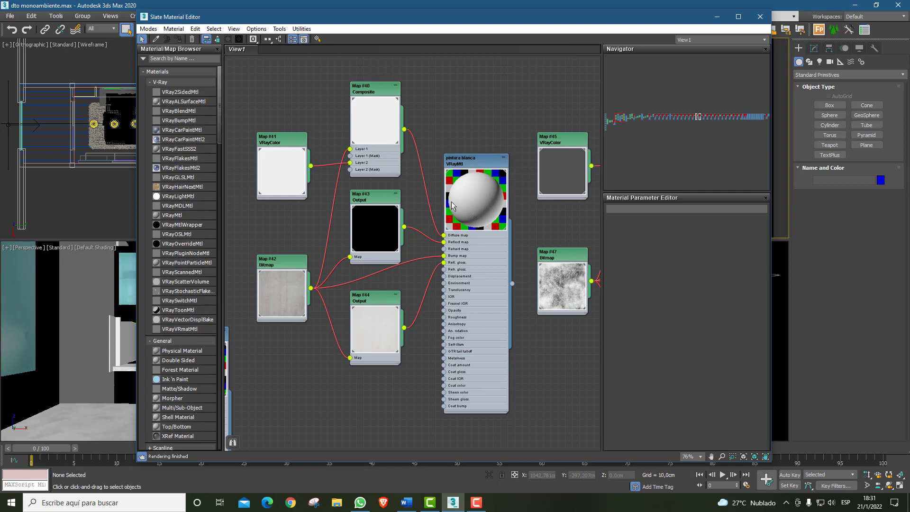
pyautogui.scroll(2, 475, 197)
pyautogui.scroll(4, 474, 197)
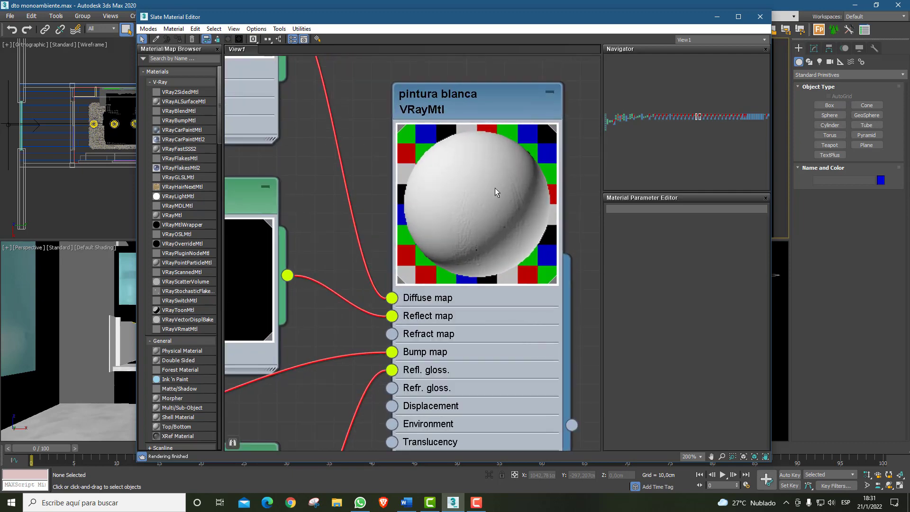
pyautogui.scroll(-8, 531, 150)
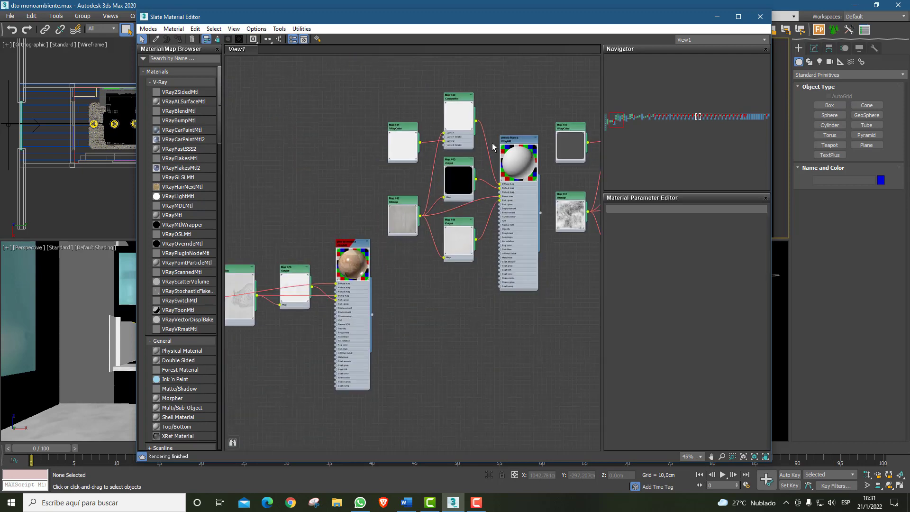
pyautogui.scroll(3, 490, 141)
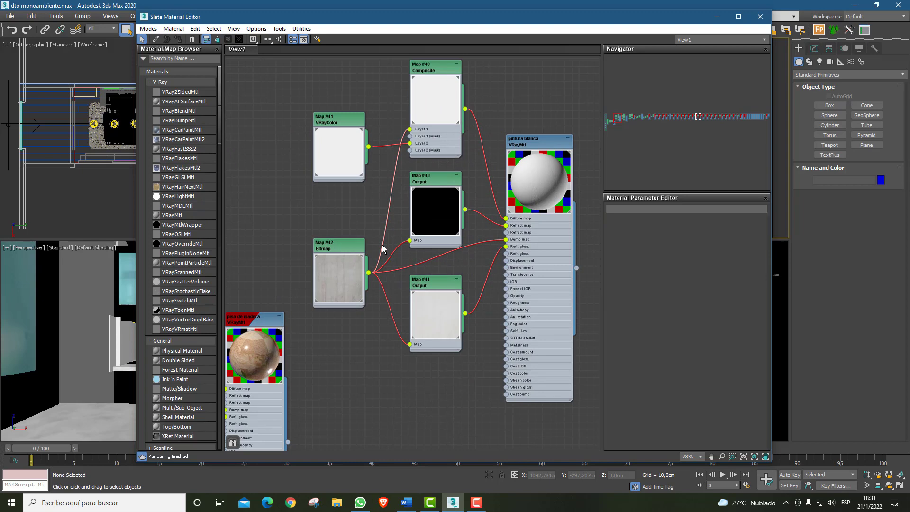
pyautogui.scroll(1, 381, 248)
pyautogui.scroll(-5, 396, 253)
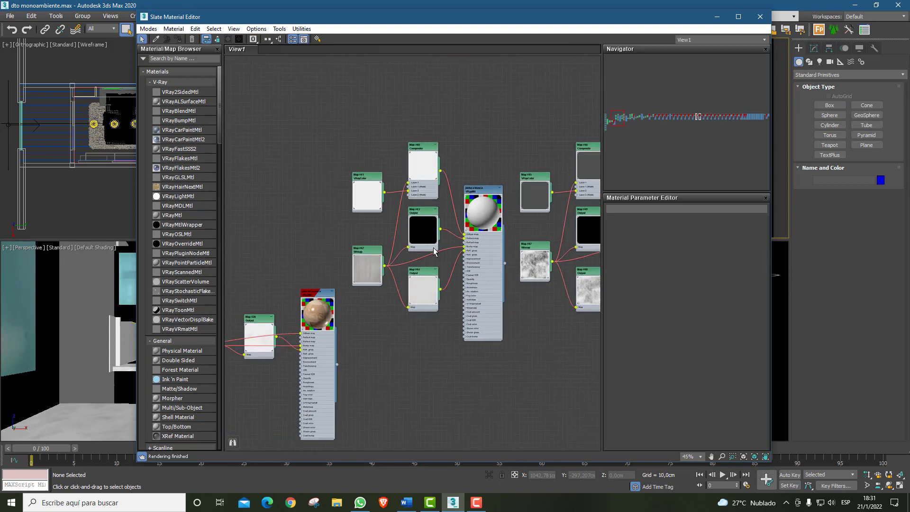
pyautogui.moveTo(435, 252); pyautogui.dragTo(359, 247, button='middle')
pyautogui.scroll(-2, 400, 250)
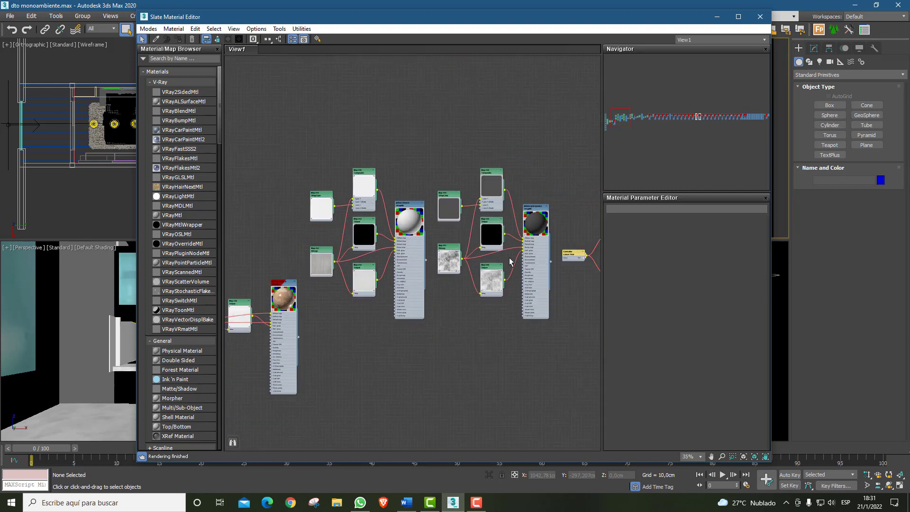
pyautogui.scroll(4, 509, 258)
pyautogui.scroll(1, 394, 197)
pyautogui.scroll(-4, 444, 231)
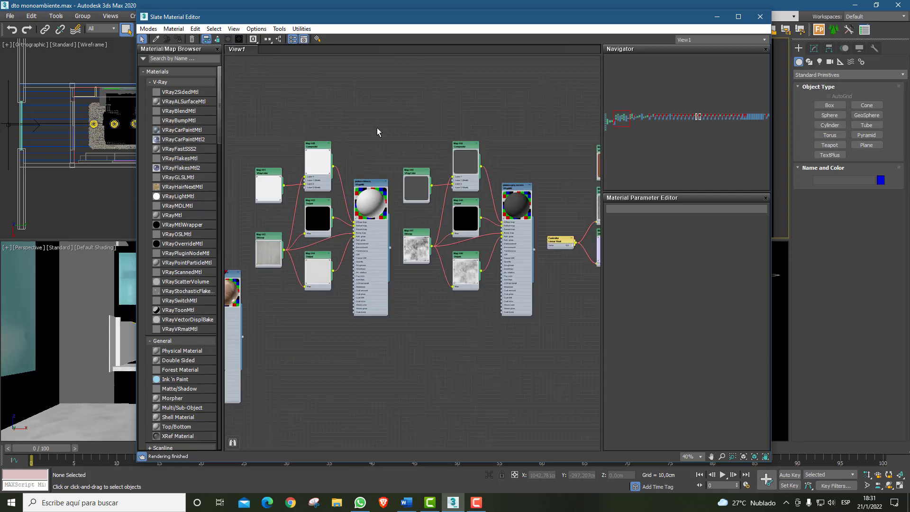
# Survey the horizontal row of materials using the Navigator, selecting one material node in the middle of the row
pyautogui.scroll(-10, 376, 127)
pyautogui.moveTo(505, 140); pyautogui.dragTo(413, 166, button='middle')
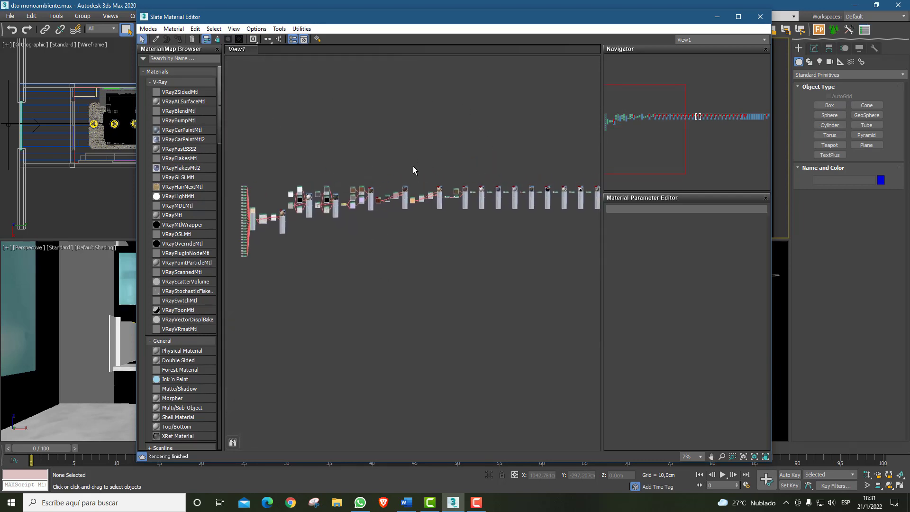
pyautogui.moveTo(493, 183); pyautogui.dragTo(529, 190, button='middle')
pyautogui.moveTo(318, 184); pyautogui.dragTo(440, 166, button='middle')
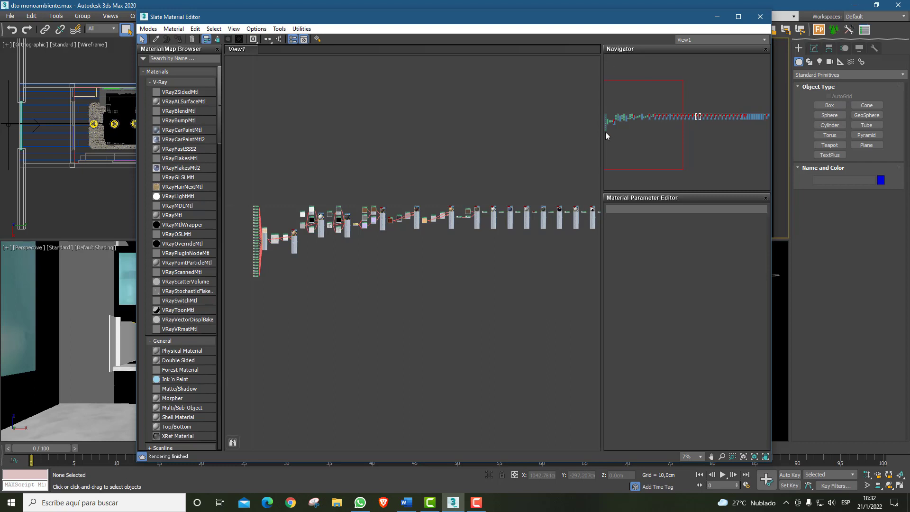
pyautogui.moveTo(650, 136); pyautogui.dragTo(710, 135)
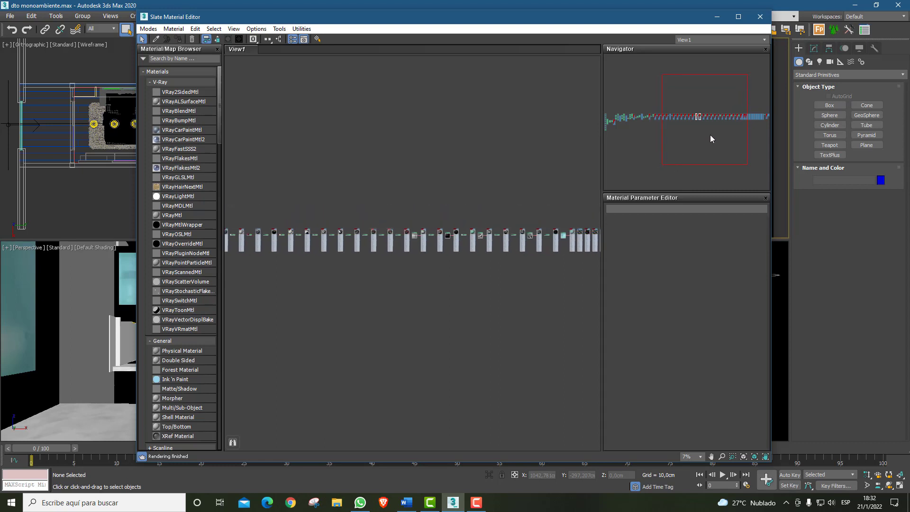
pyautogui.click(440, 243)
pyautogui.scroll(5, 710, 122)
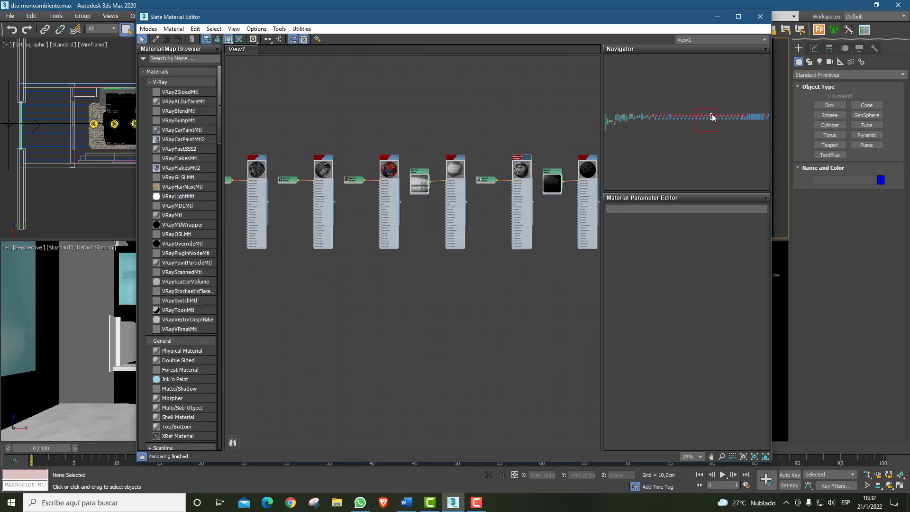
pyautogui.scroll(-3, 705, 121)
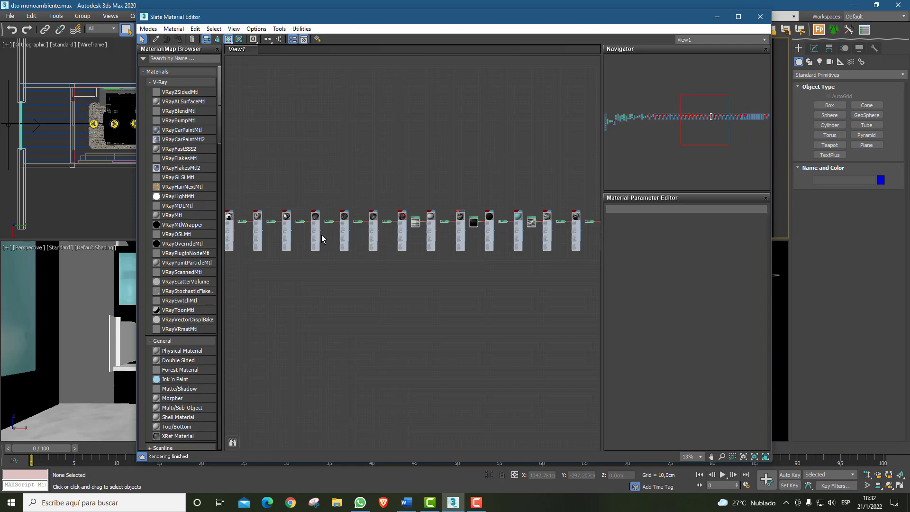
# Open the parameters of the Map #54 bitmap node, then clear the node selection
pyautogui.scroll(5, 342, 265)
pyautogui.scroll(3, 330, 321)
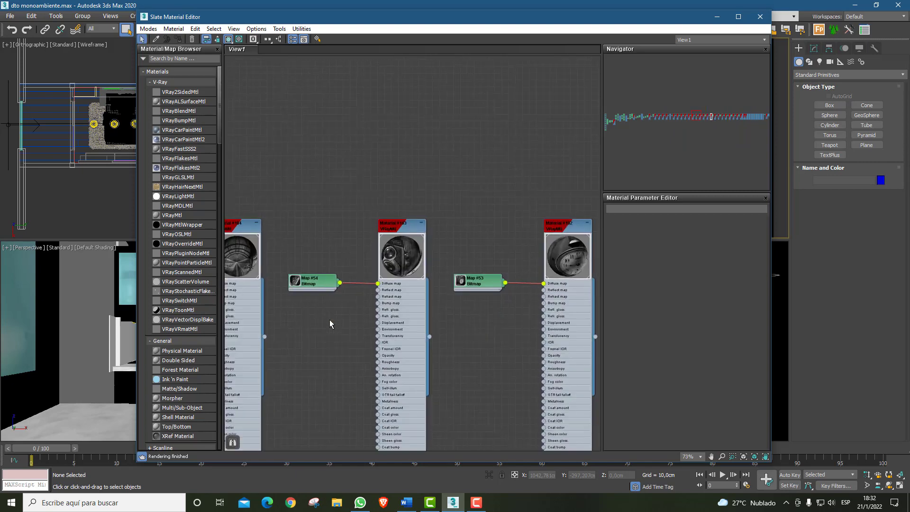
pyautogui.doubleClick(316, 286)
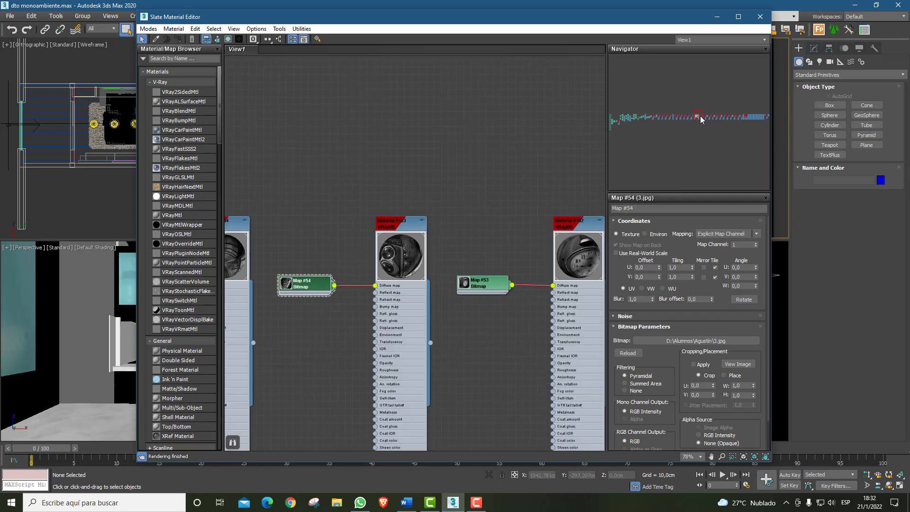
pyautogui.scroll(-1, 700, 115)
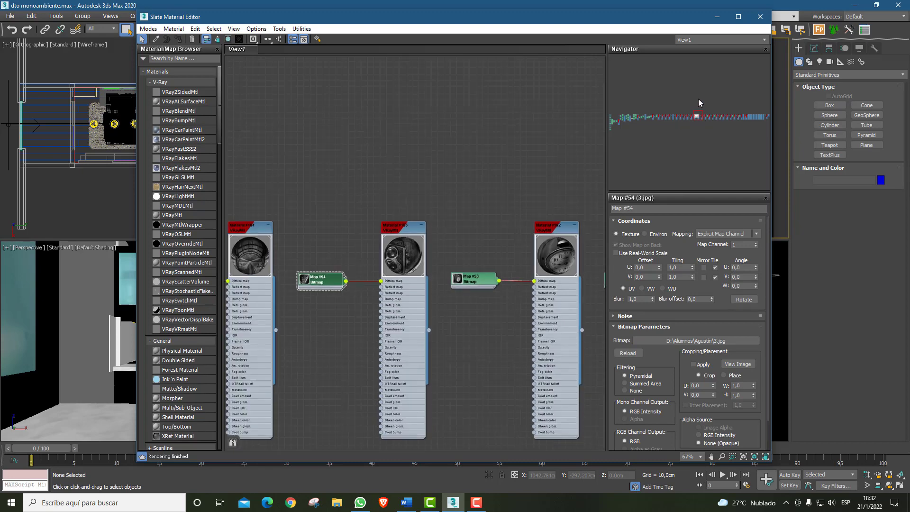
pyautogui.click(314, 136)
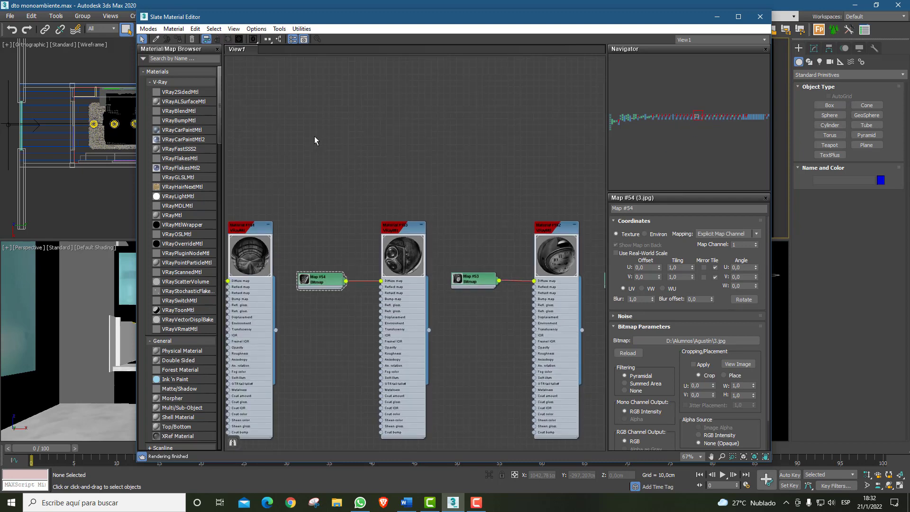
# Open the parameters of Material #103 and look through its basic reflection and refraction settings, then clear the node selection
pyautogui.doubleClick(399, 229)
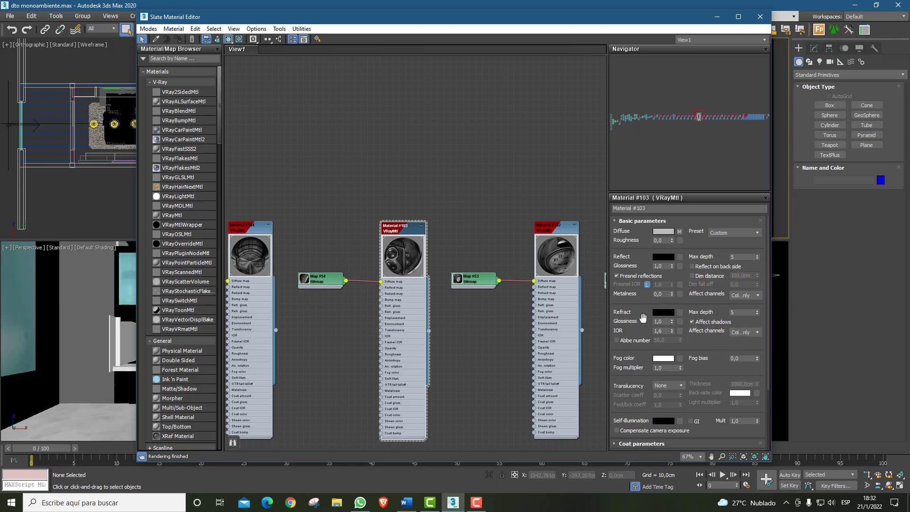
pyautogui.moveTo(643, 318); pyautogui.dragTo(648, 297)
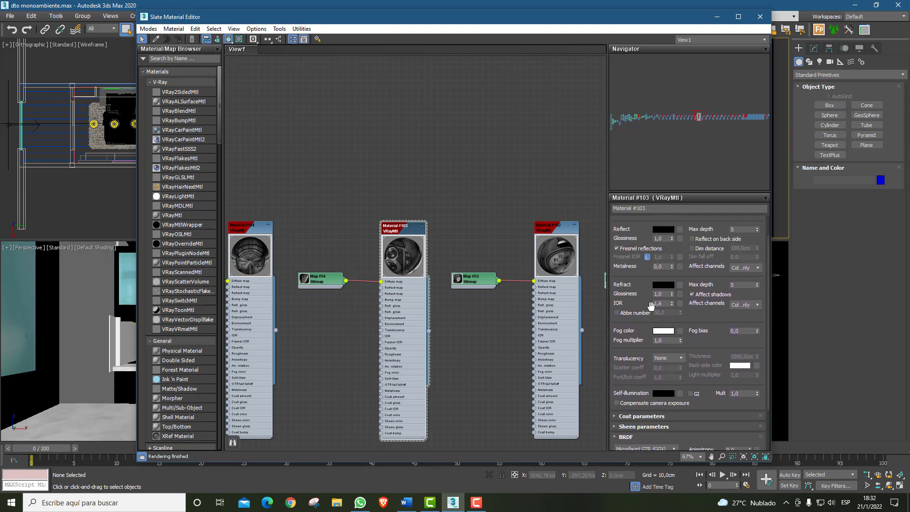
pyautogui.click(431, 162)
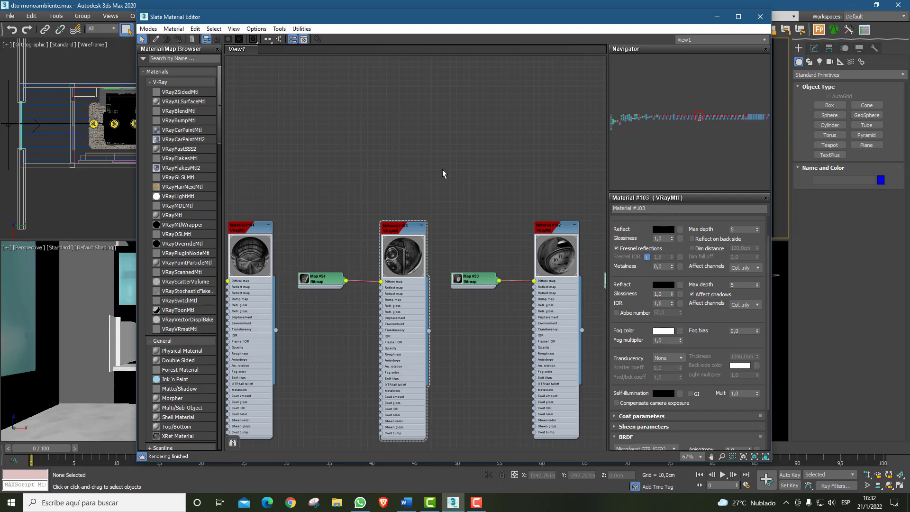
# Create a second, empty node view beside View1
pyautogui.scroll(-3, 448, 183)
pyautogui.moveTo(415, 153); pyautogui.dragTo(432, 169, button='middle')
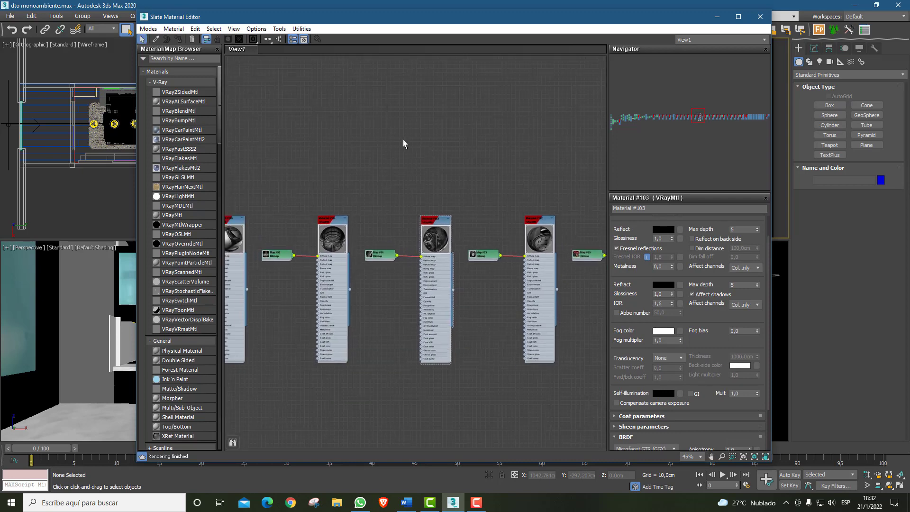
pyautogui.scroll(-15, 403, 140)
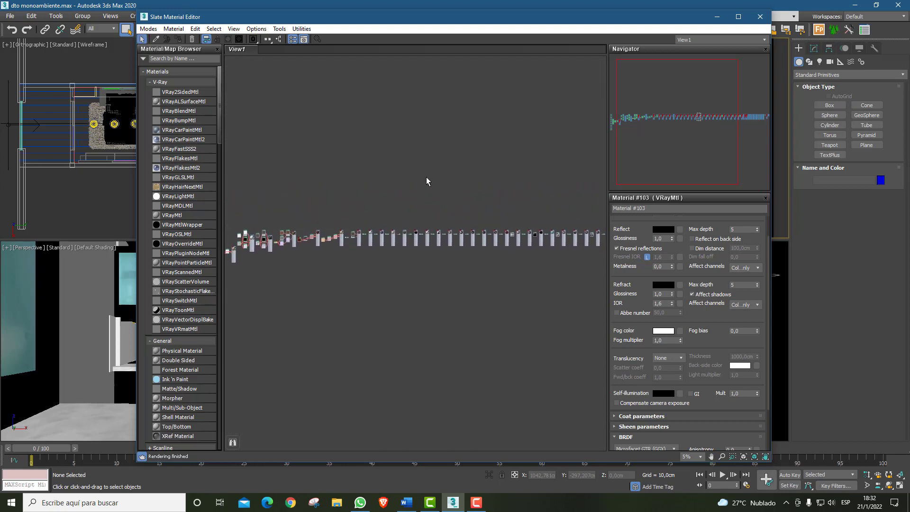
pyautogui.moveTo(390, 124); pyautogui.dragTo(417, 257, button='middle')
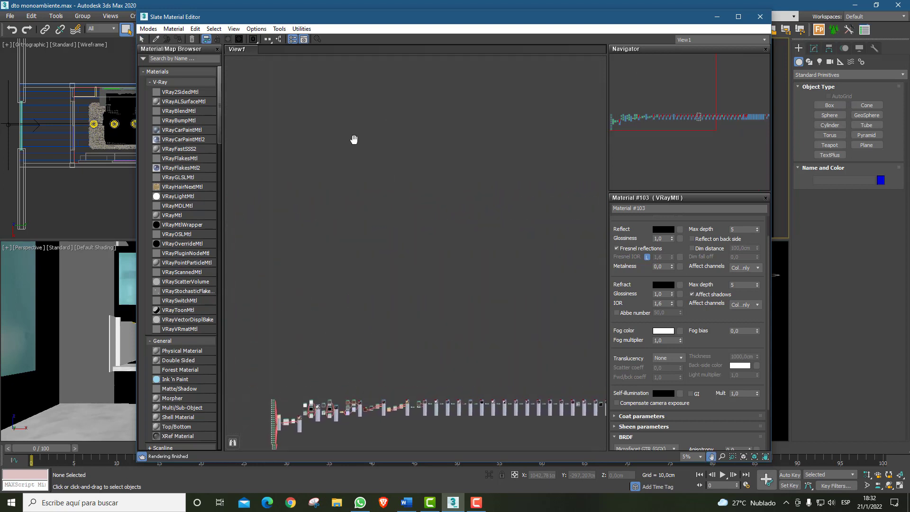
pyautogui.rightClick(284, 49)
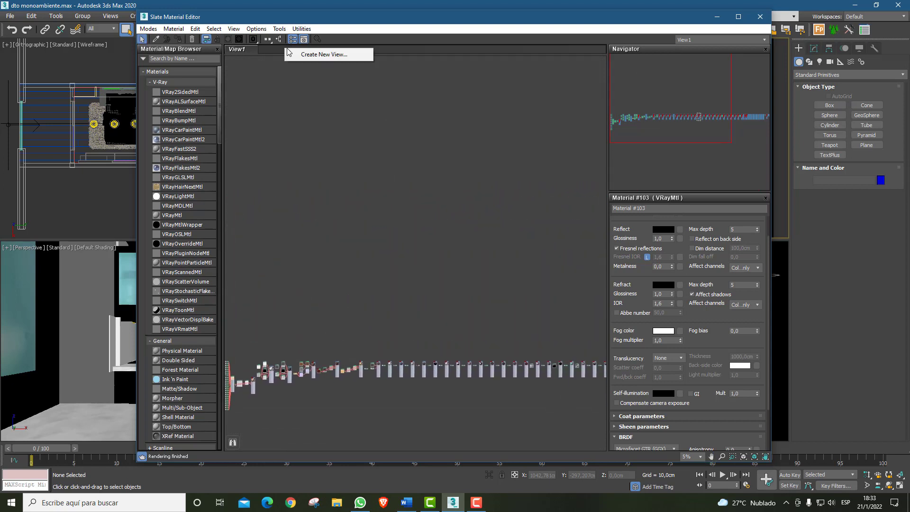
pyautogui.click(308, 53)
pyautogui.click(315, 70)
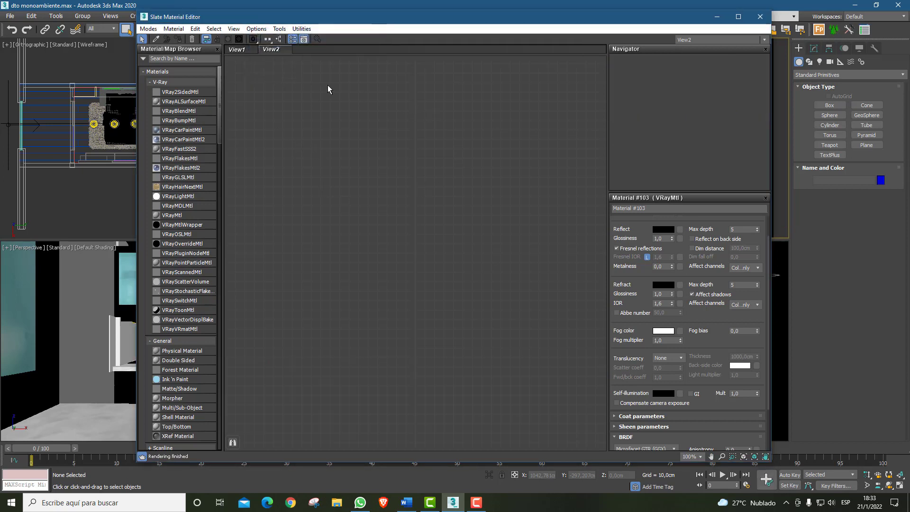
# Switch between View1 and View2 and review the rename, delete, move and create options available for the views
pyautogui.click(247, 49)
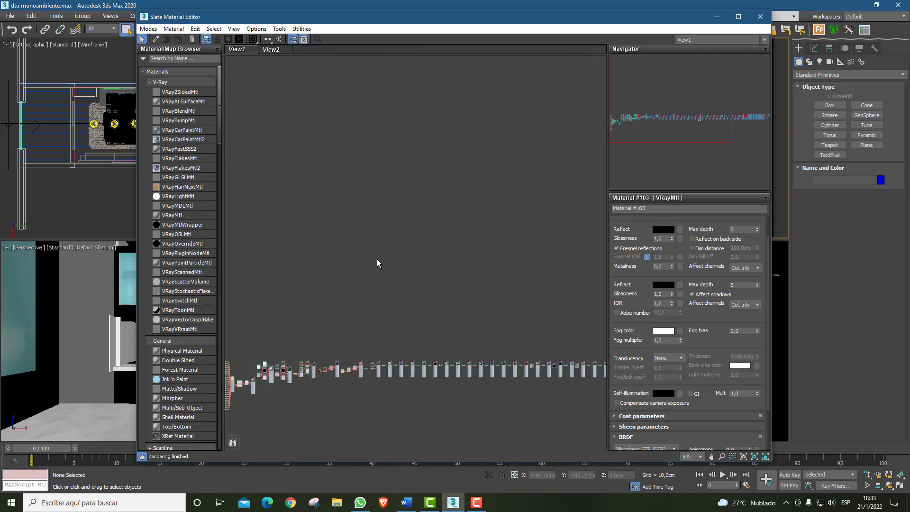
pyautogui.click(276, 49)
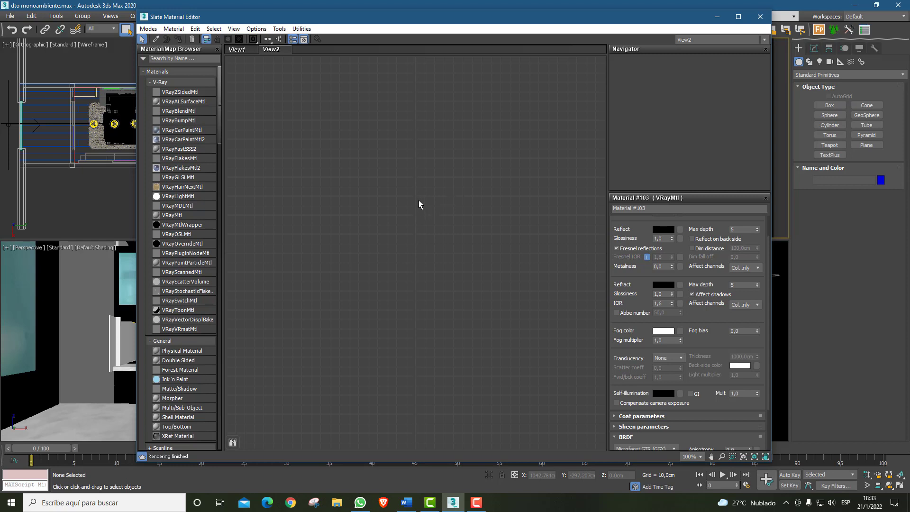
pyautogui.rightClick(275, 52)
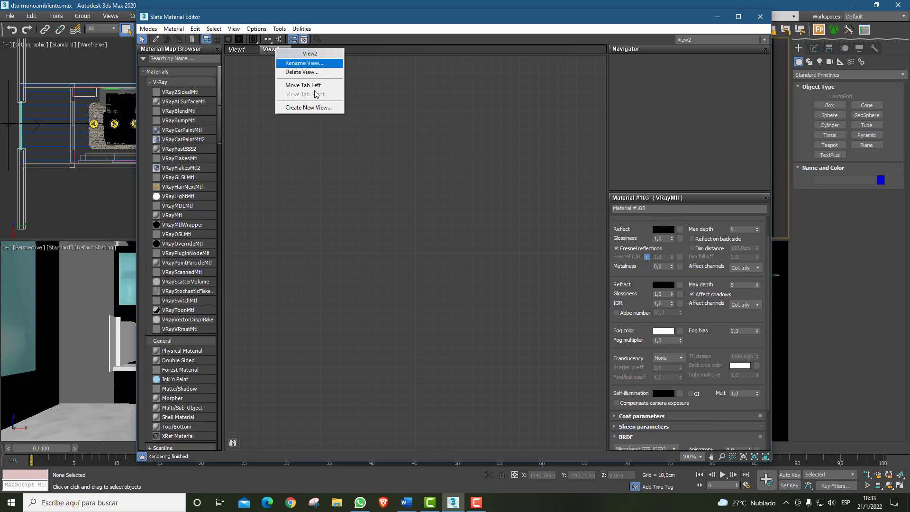
pyautogui.click(311, 181)
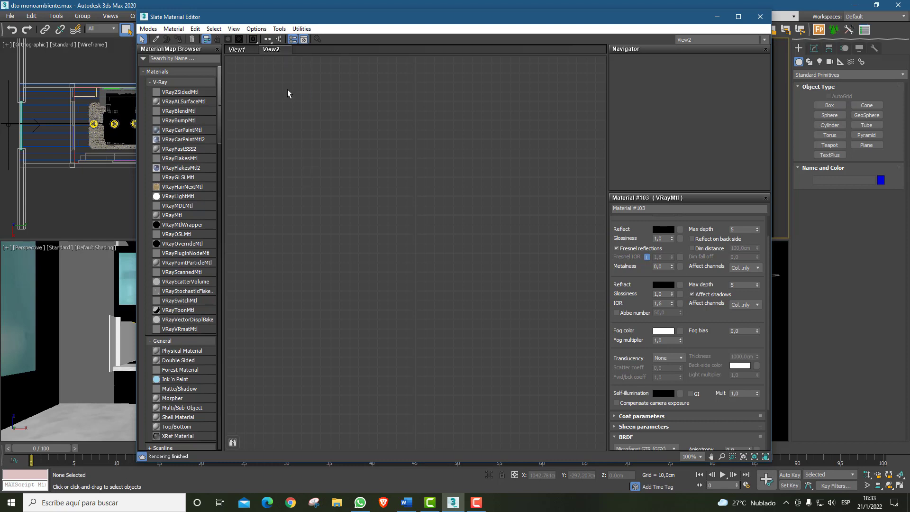
pyautogui.rightClick(277, 52)
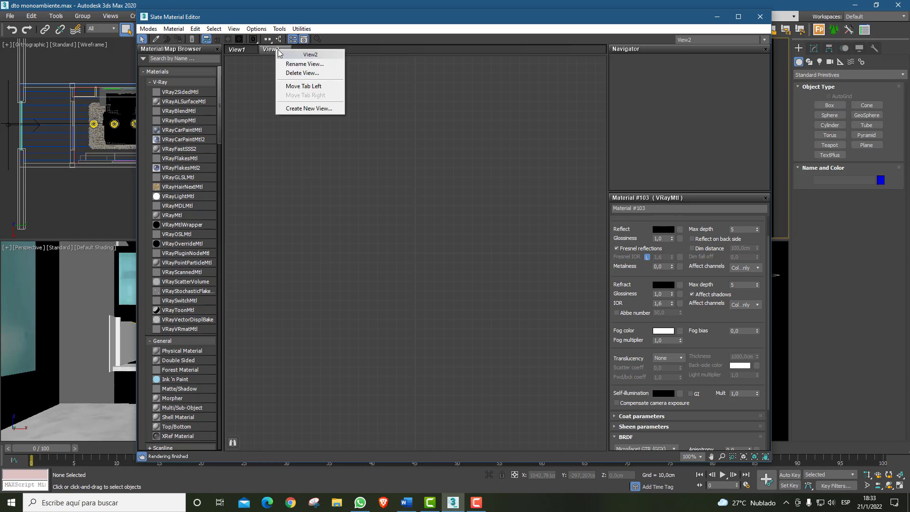
pyautogui.click(319, 81)
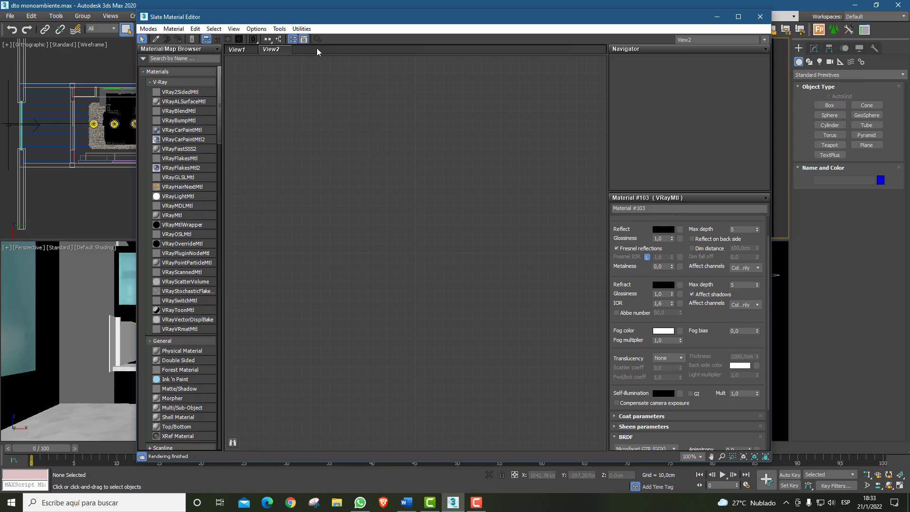
pyautogui.rightClick(303, 52)
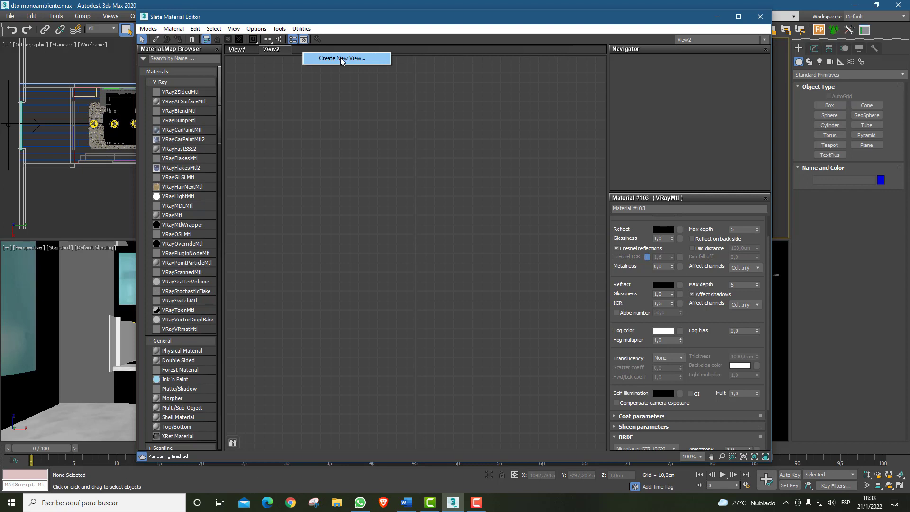
pyautogui.click(329, 110)
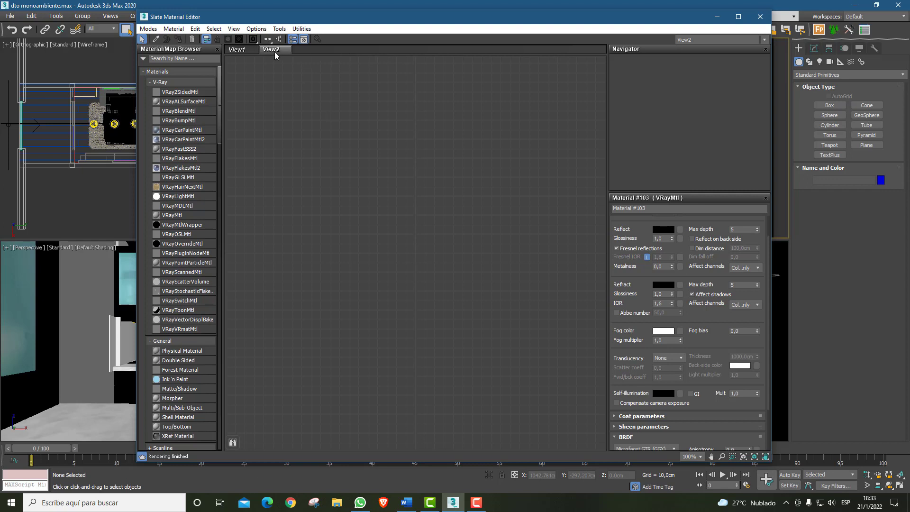
pyautogui.rightClick(277, 50)
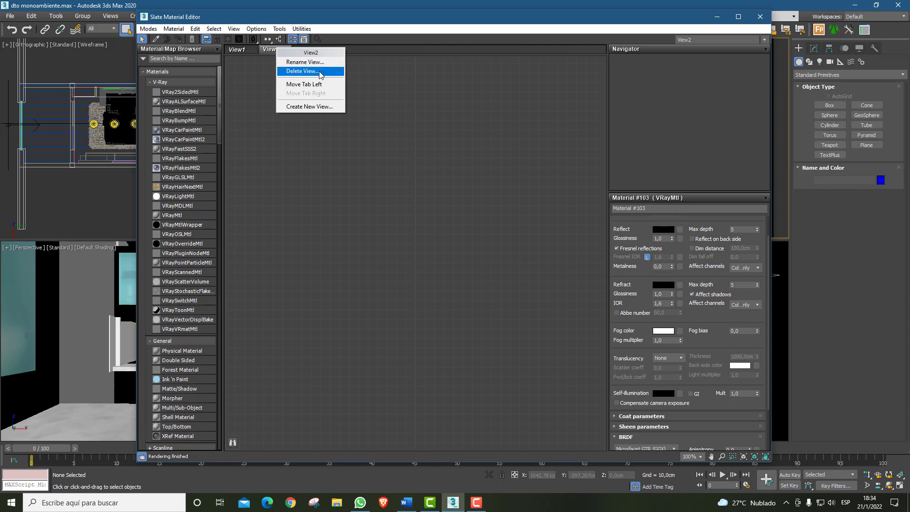
pyautogui.click(362, 165)
# Delete the empty View2 node view
pyautogui.rightClick(276, 50)
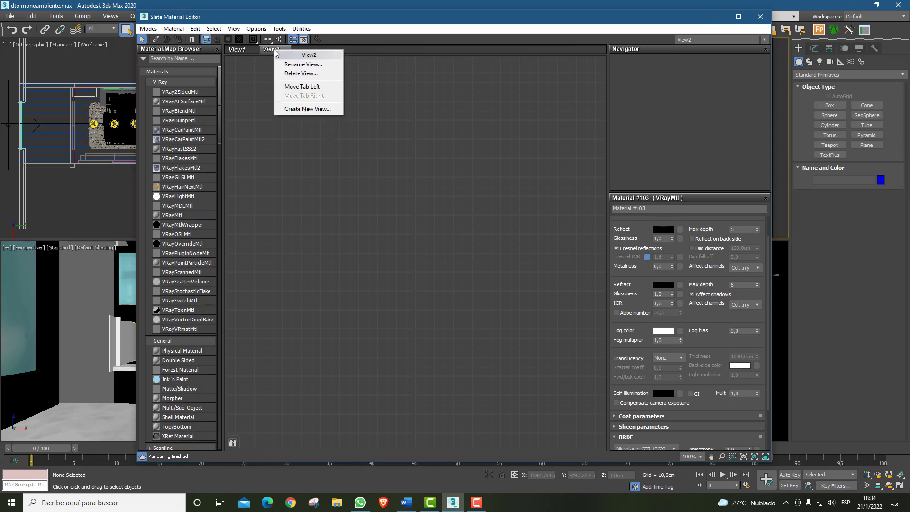
pyautogui.click(291, 70)
pyautogui.click(465, 286)
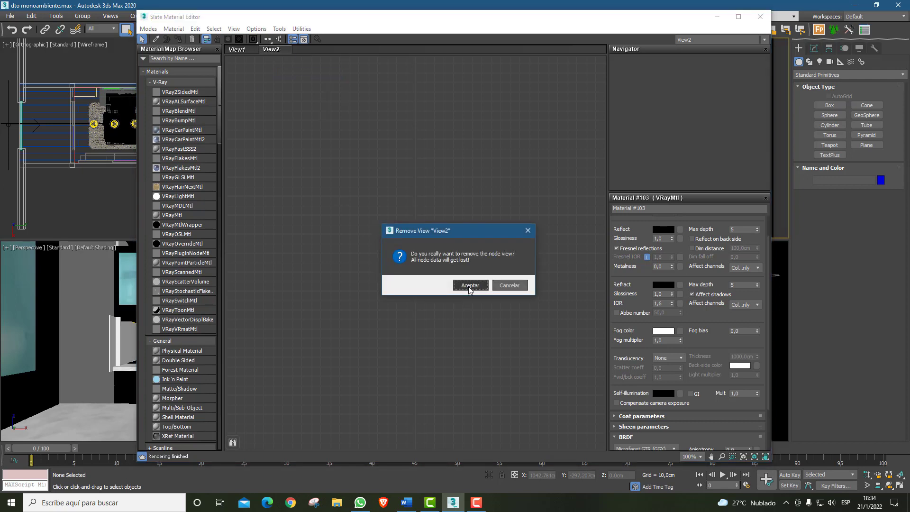
# Hide the Material/Map Browser and show it again, repeating the toggle once more
pyautogui.moveTo(341, 297); pyautogui.dragTo(422, 213, button='middle')
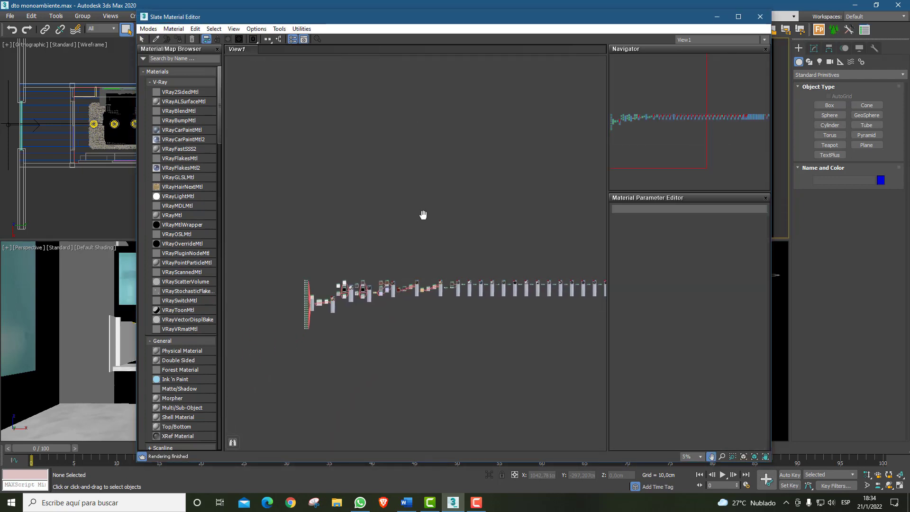
pyautogui.moveTo(219, 93)
pyautogui.mouseDown()
pyautogui.moveTo(220, 100)
pyautogui.moveTo(220, 90)
pyautogui.mouseUp()
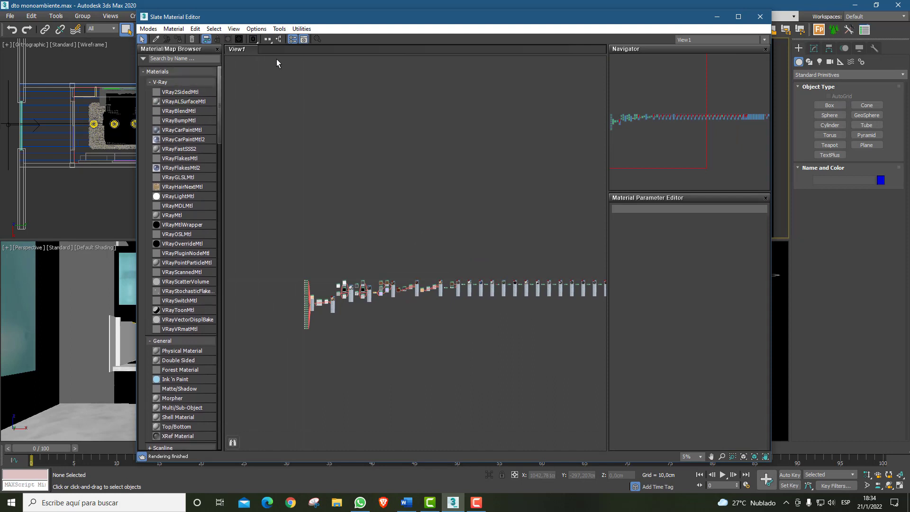
pyautogui.click(292, 39)
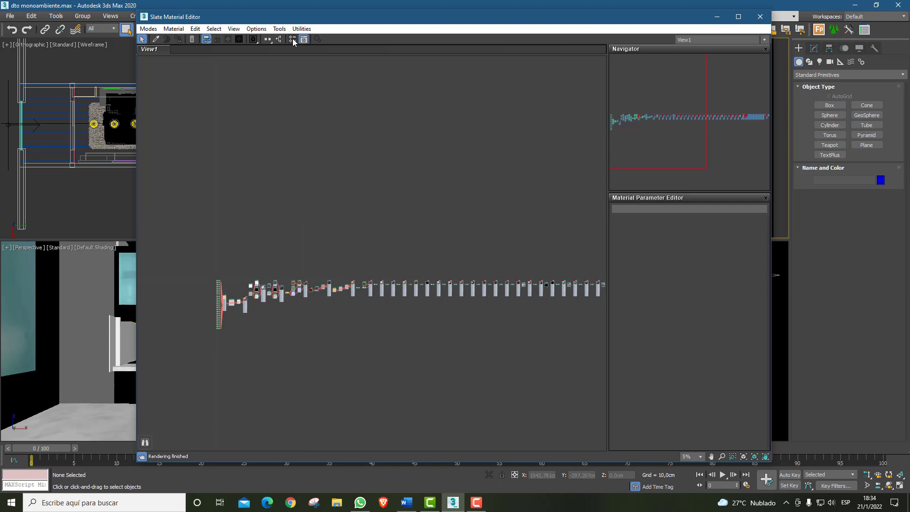
pyautogui.click(293, 39)
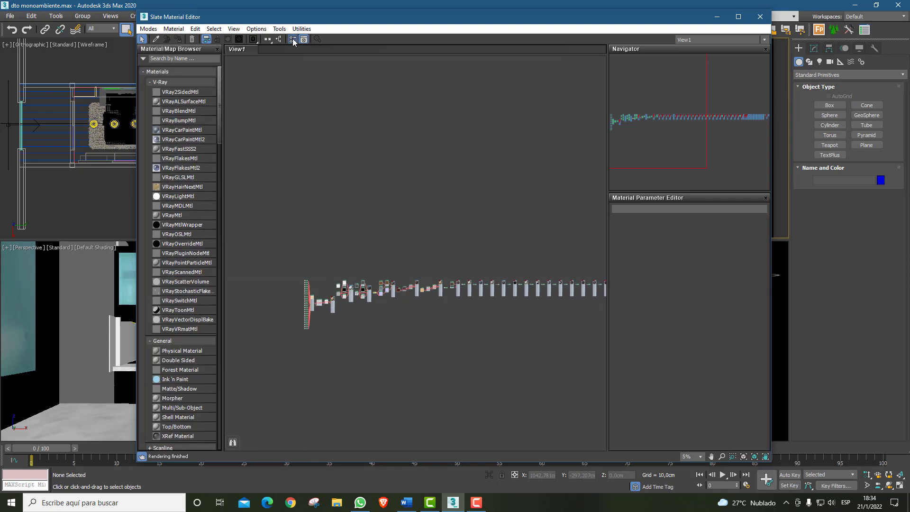
pyautogui.click(292, 39)
pyautogui.click(292, 39)
# Hide the Material Parameter Editor, show it again and enlarge its area below the Navigator
pyautogui.click(303, 40)
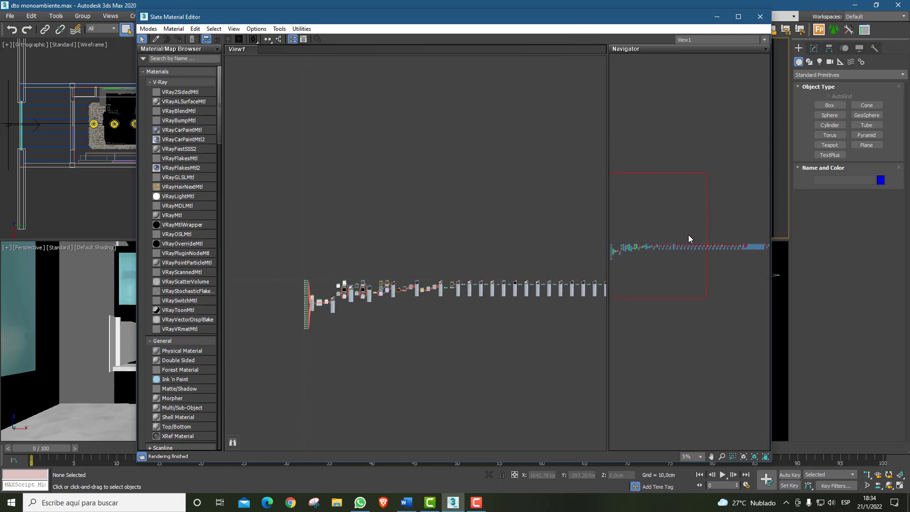
pyautogui.click(304, 39)
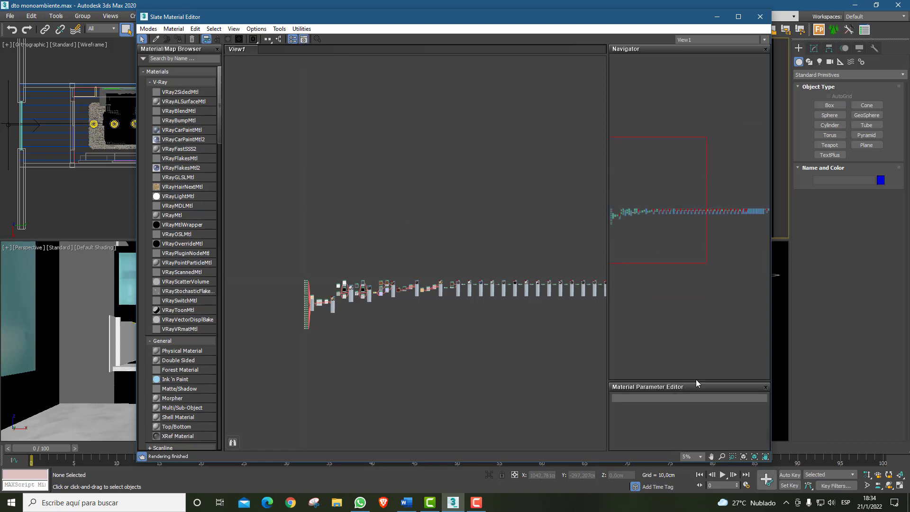
pyautogui.moveTo(696, 381); pyautogui.dragTo(687, 248)
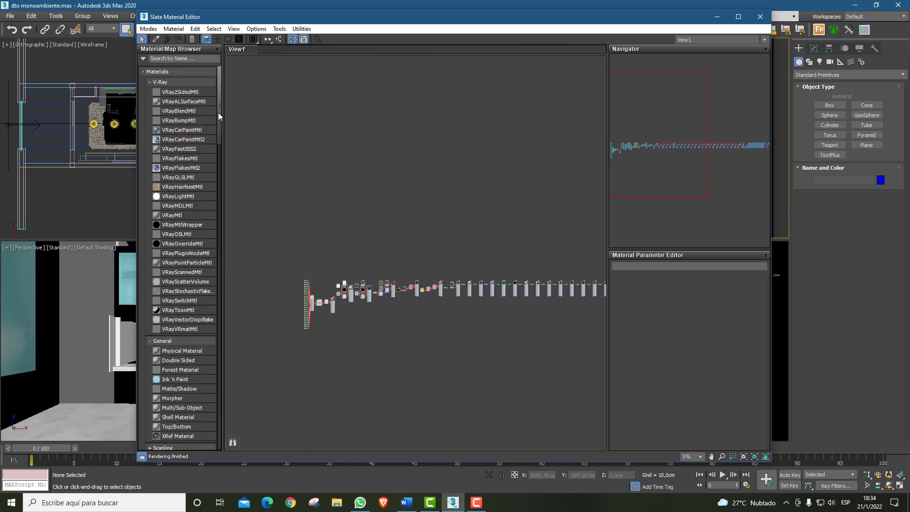
# Move the Slate editor aside, check the V-Ray 5 Render Setup and close it, then move the editor back up
pyautogui.moveTo(564, 21); pyautogui.dragTo(602, 79)
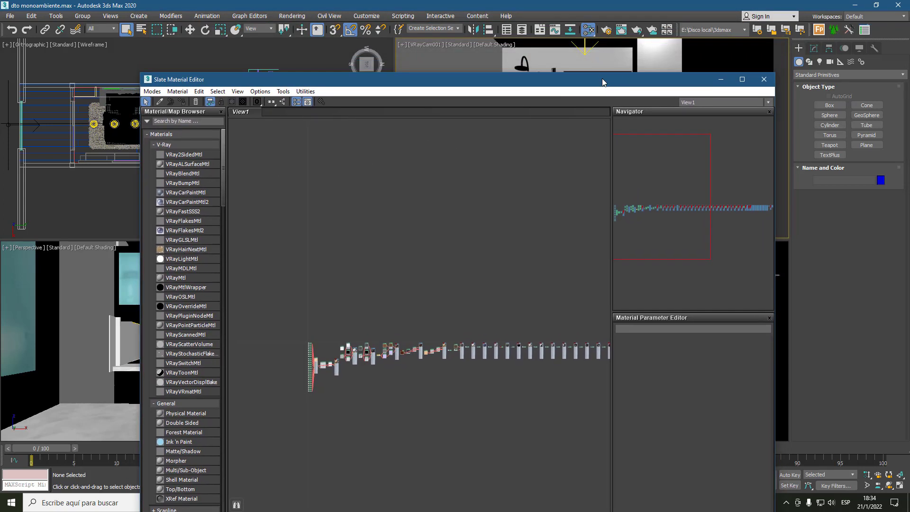
pyautogui.click(605, 32)
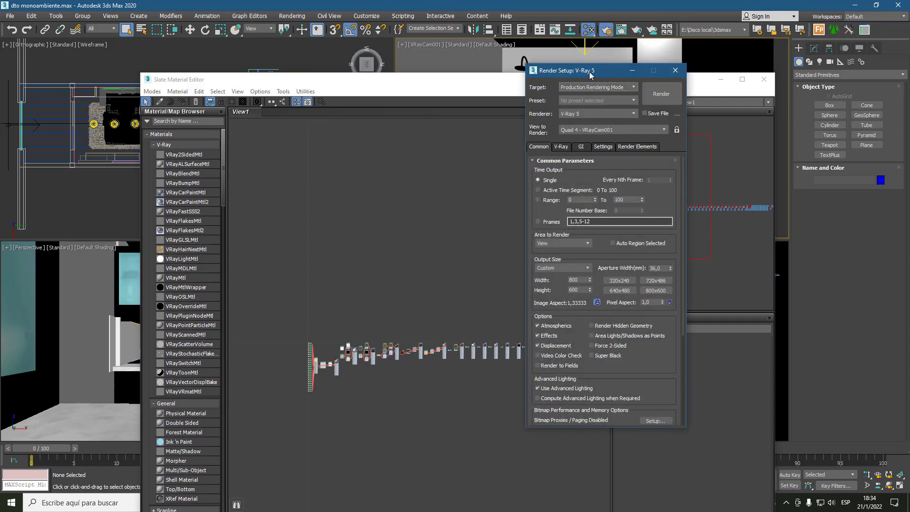
pyautogui.moveTo(590, 74); pyautogui.dragTo(508, 69)
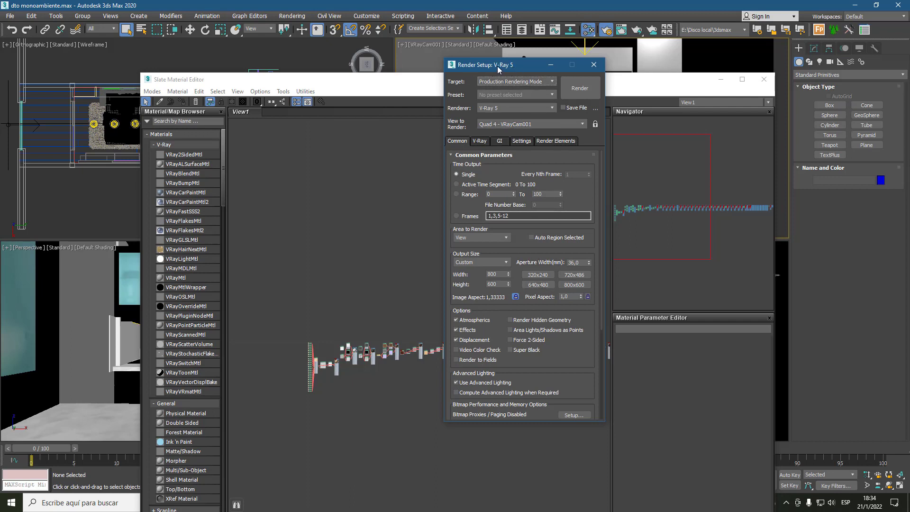
pyautogui.click(594, 64)
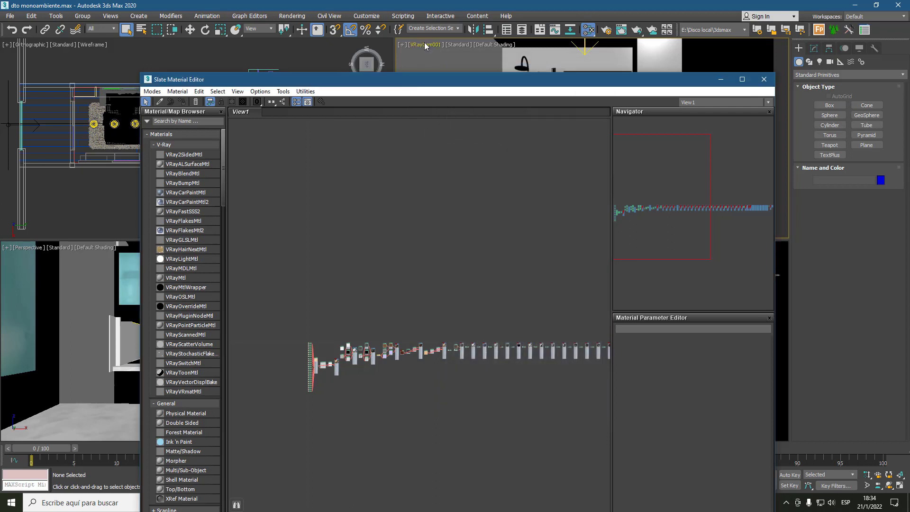
pyautogui.moveTo(406, 88); pyautogui.dragTo(428, 23)
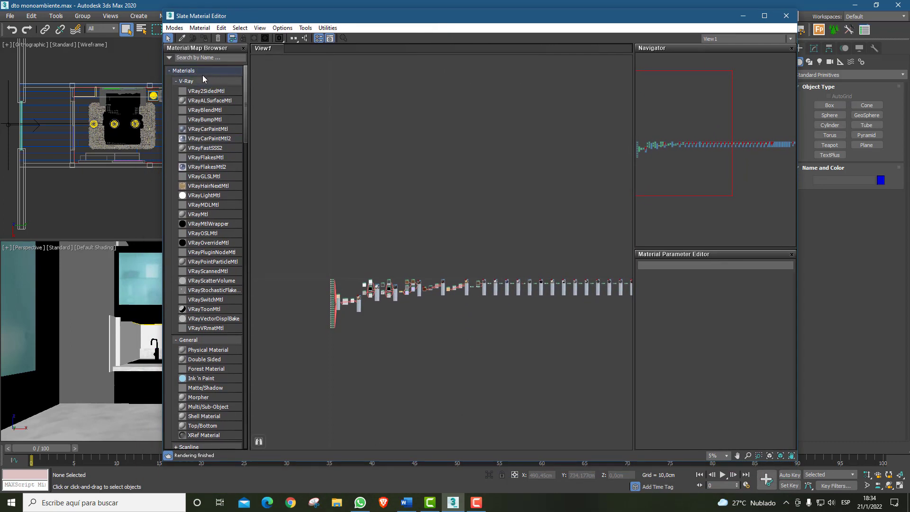
# Collapse the Materials, Maps and Controllers groups in the Material/Map Browser
pyautogui.click(170, 58)
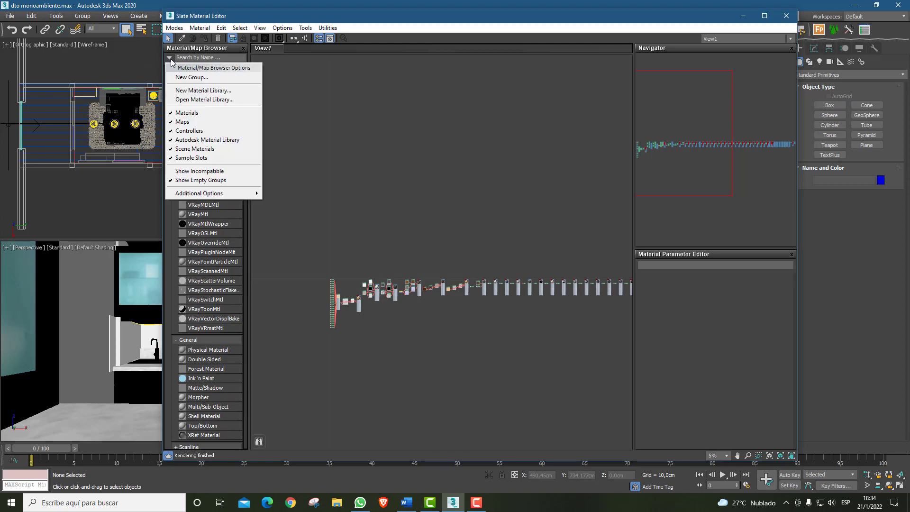
pyautogui.click(171, 61)
pyautogui.click(170, 71)
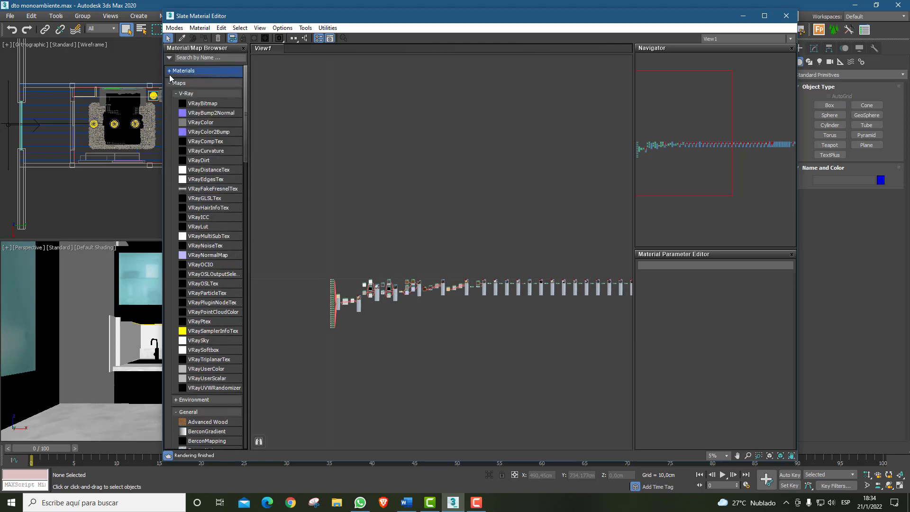
pyautogui.click(170, 83)
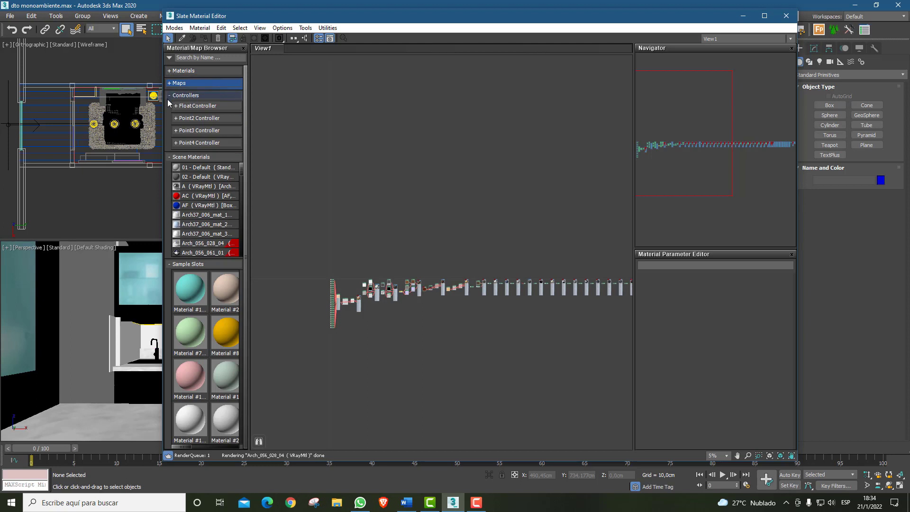
pyautogui.click(168, 97)
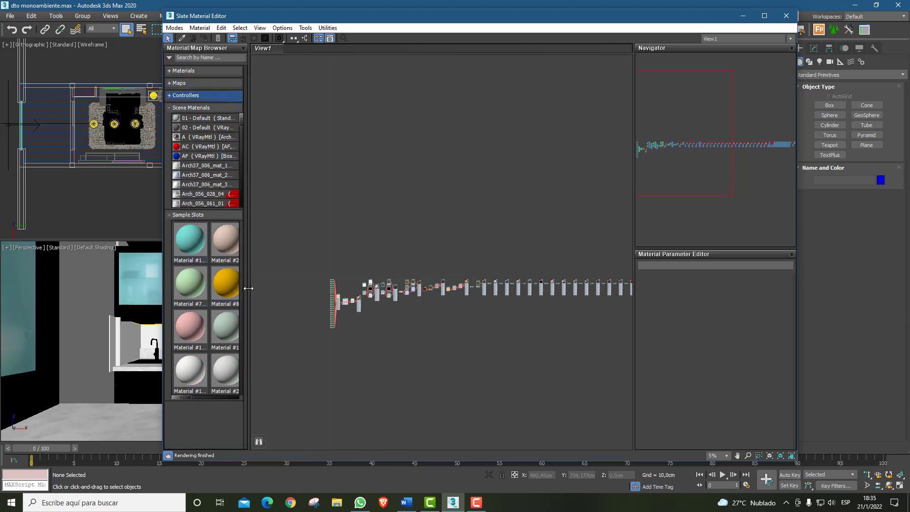
# Widen the Material/Map Browser and place the teal Material #1 sample in View1 as an instance
pyautogui.moveTo(249, 288); pyautogui.dragTo(354, 289)
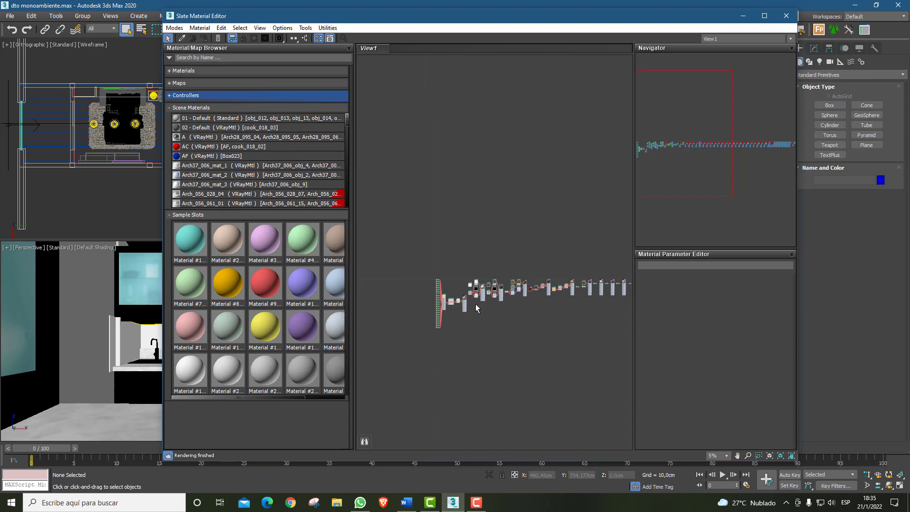
pyautogui.scroll(4, 510, 313)
pyautogui.scroll(-4, 511, 314)
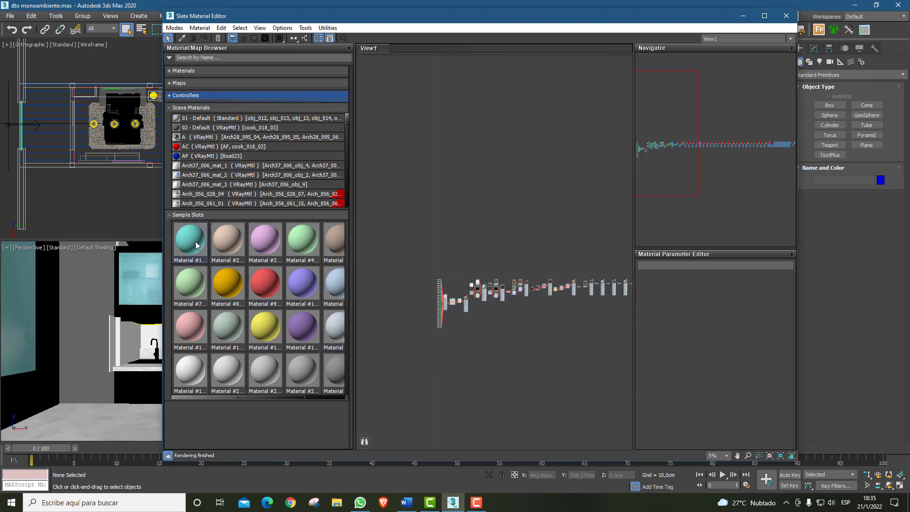
pyautogui.moveTo(193, 244); pyautogui.dragTo(456, 191)
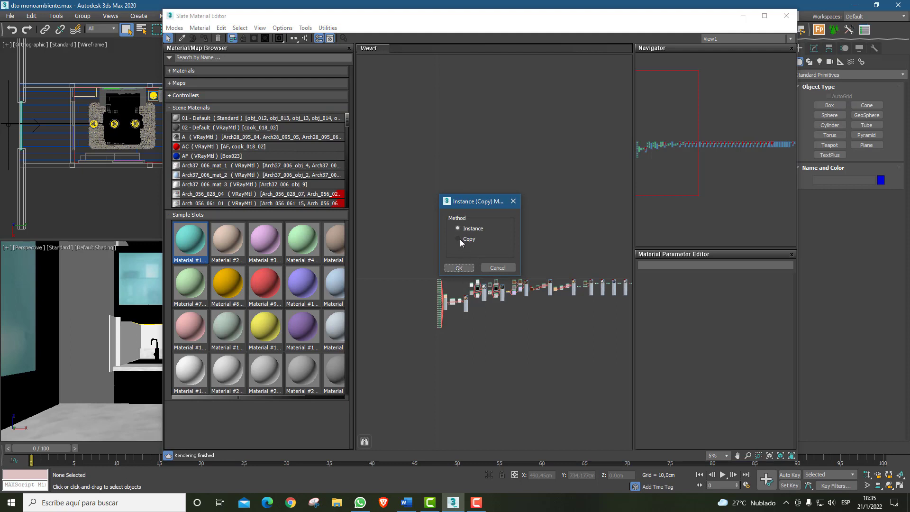
pyautogui.click(458, 267)
pyautogui.scroll(5, 441, 182)
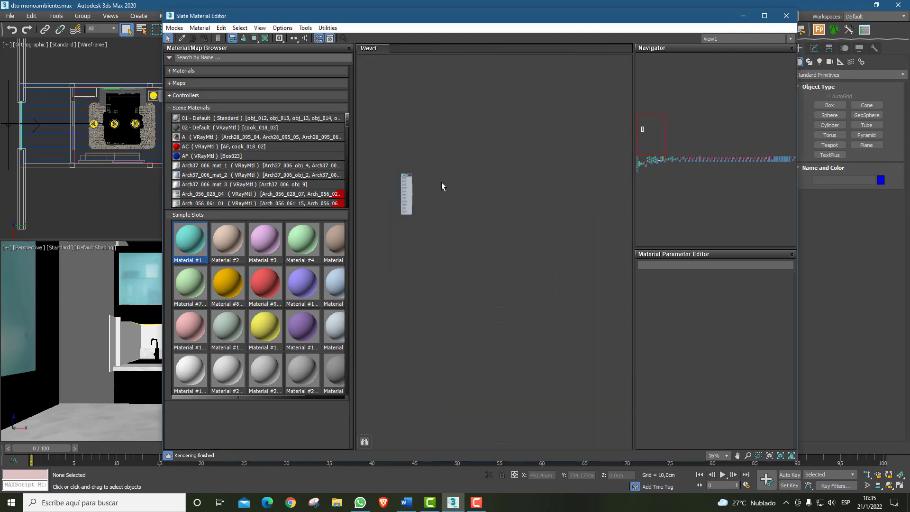
pyautogui.scroll(8, 394, 178)
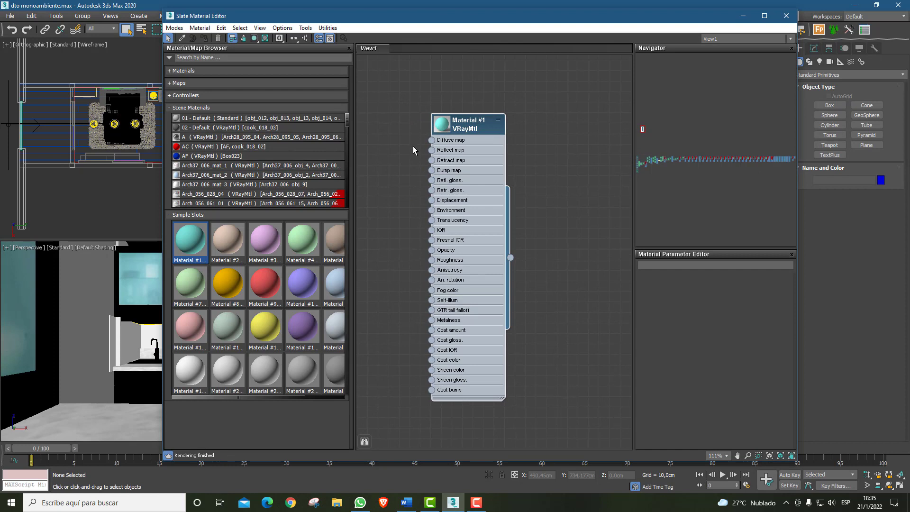
# Load the Material #1 node's parameters, enlarge the Material Parameter Editor, and check the node's name field and context options
pyautogui.doubleClick(477, 125)
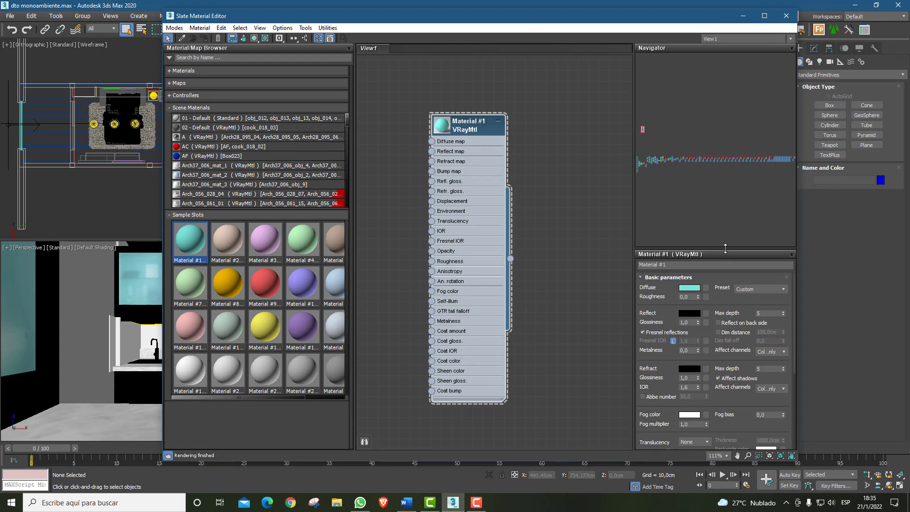
pyautogui.moveTo(725, 248); pyautogui.dragTo(725, 157)
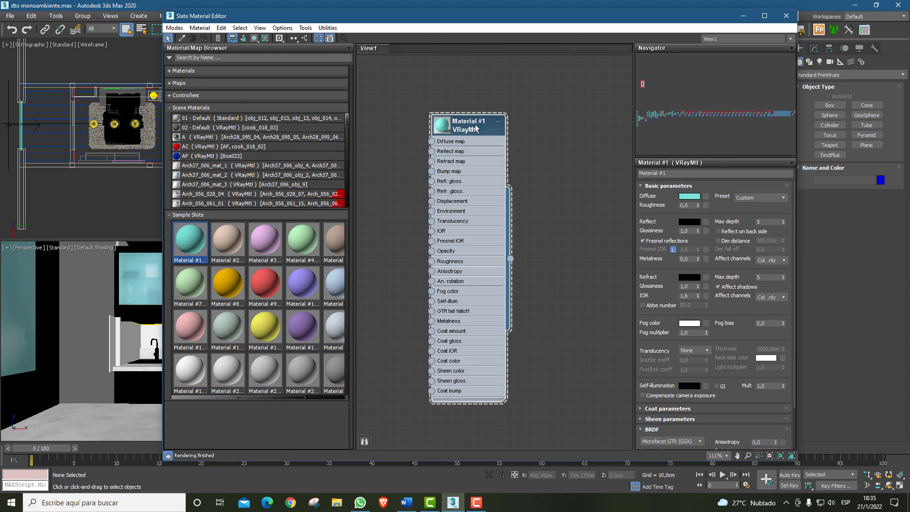
pyautogui.click(668, 173)
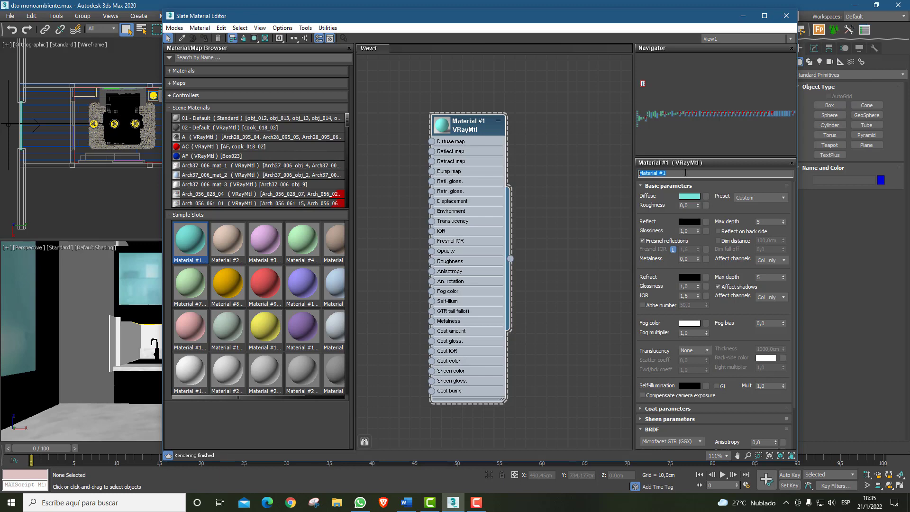
pyautogui.click(463, 124)
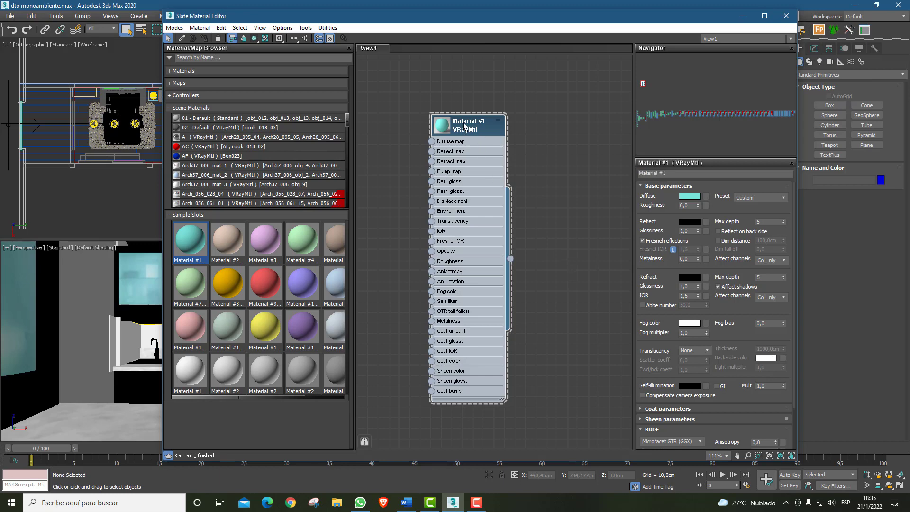
pyautogui.rightClick(470, 129)
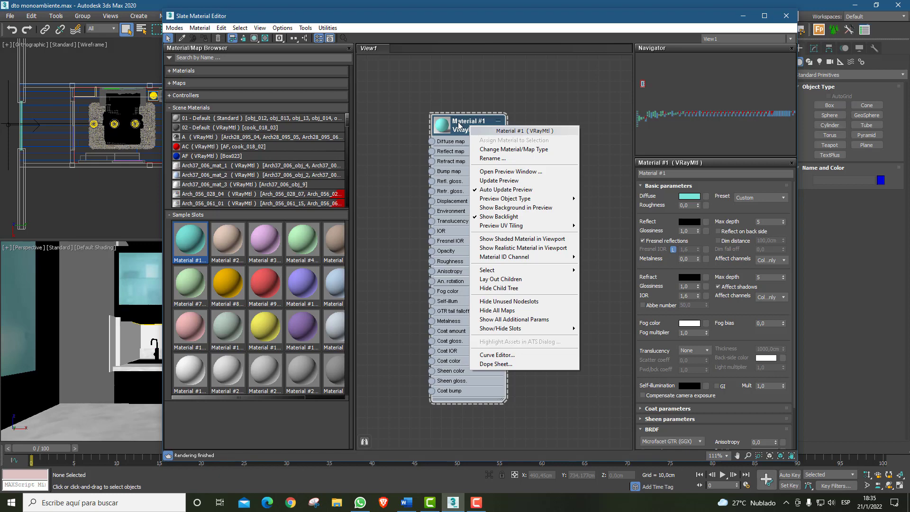
pyautogui.click(516, 94)
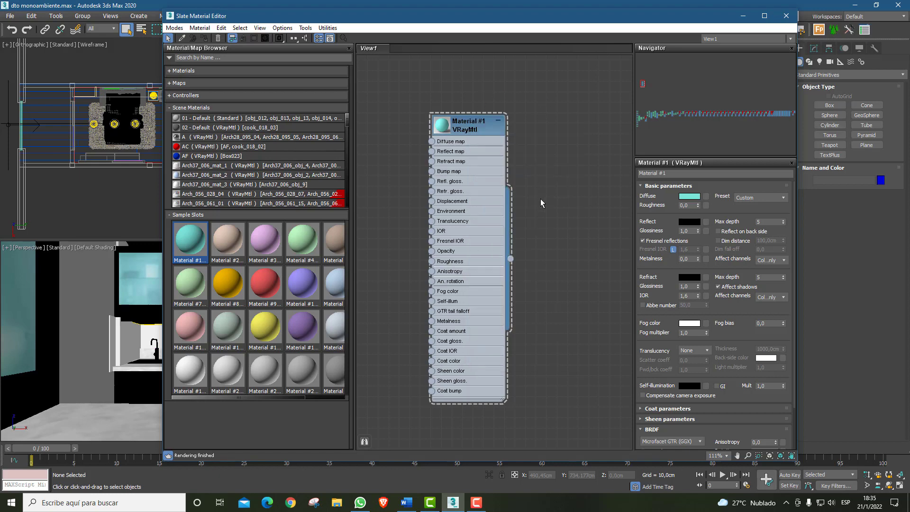
# Enlarge the Material #1 node's preview sphere, examine it, and delete the node from View1
pyautogui.doubleClick(454, 126)
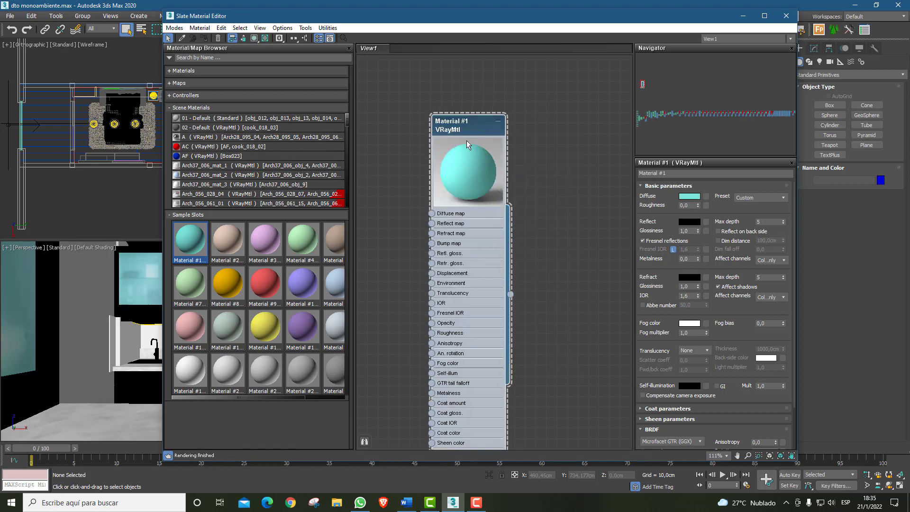
pyautogui.scroll(5, 465, 178)
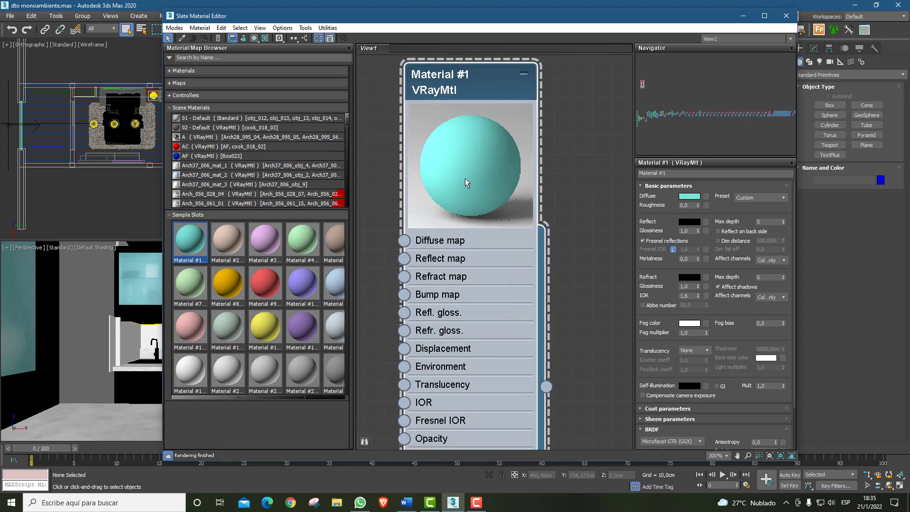
pyautogui.scroll(-8, 465, 178)
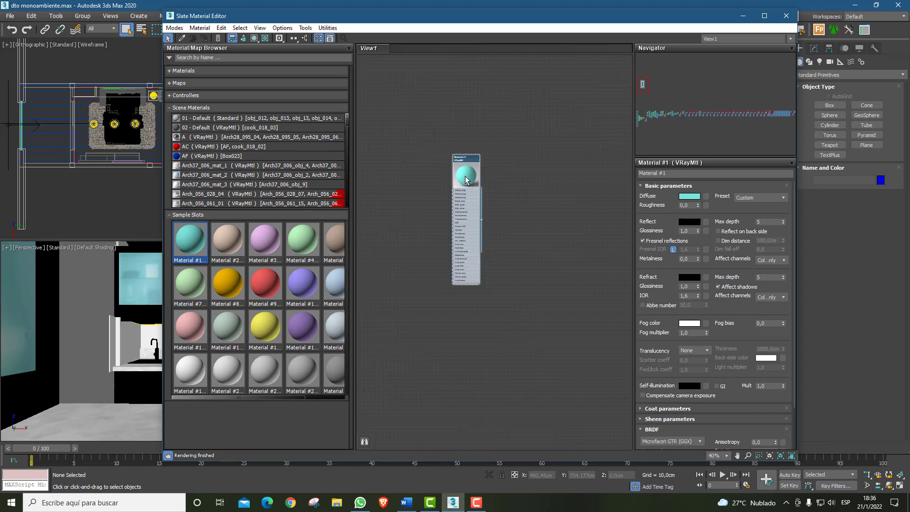
pyautogui.scroll(5, 465, 179)
pyautogui.scroll(-3, 465, 175)
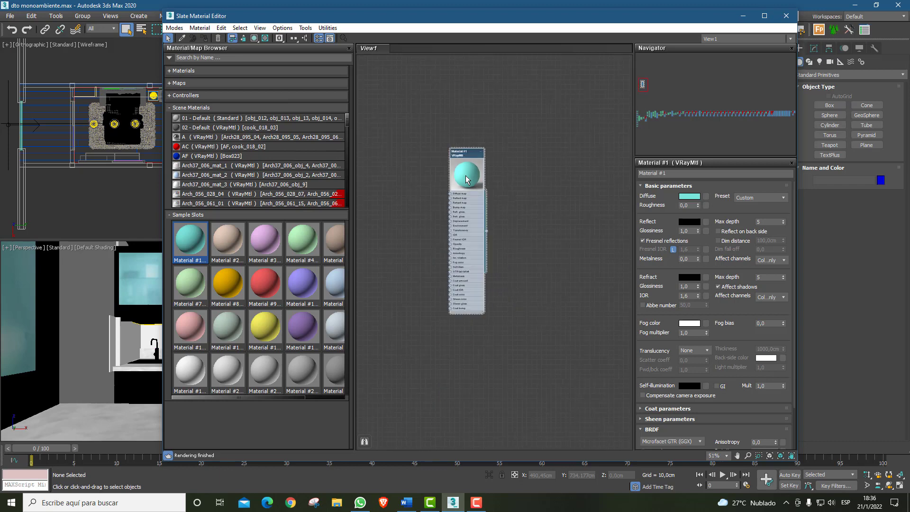
pyautogui.scroll(5, 466, 175)
pyautogui.scroll(-3, 465, 175)
pyautogui.scroll(-2, 465, 175)
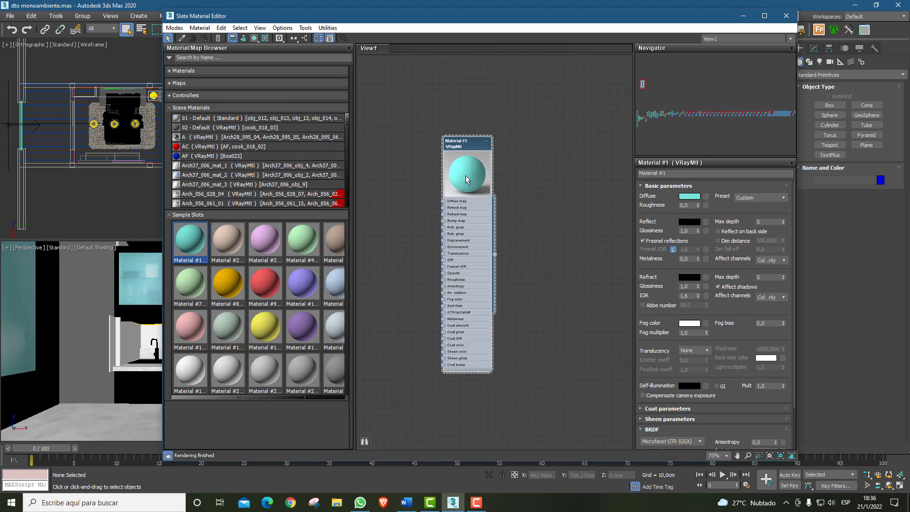
pyautogui.click(218, 38)
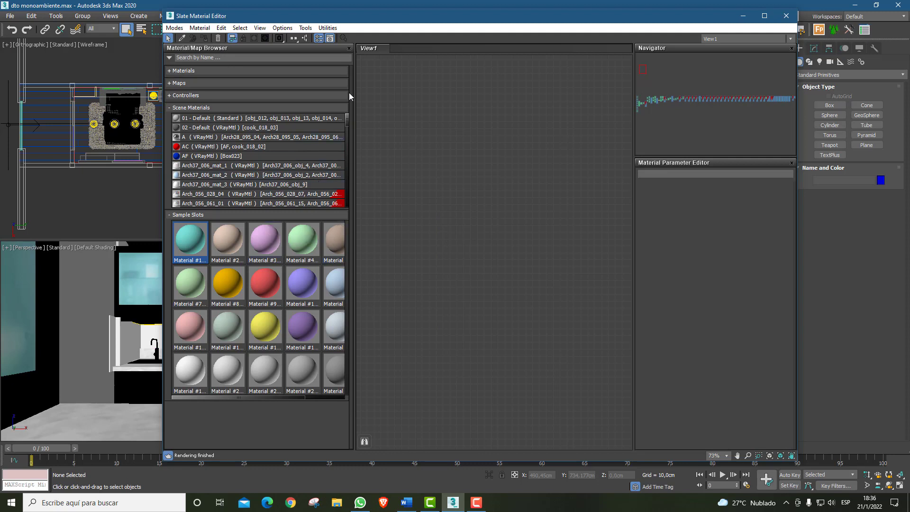
# Expand the Materials, Maps and Scanline groups in the Material/Map Browser
pyautogui.click(169, 71)
pyautogui.click(169, 70)
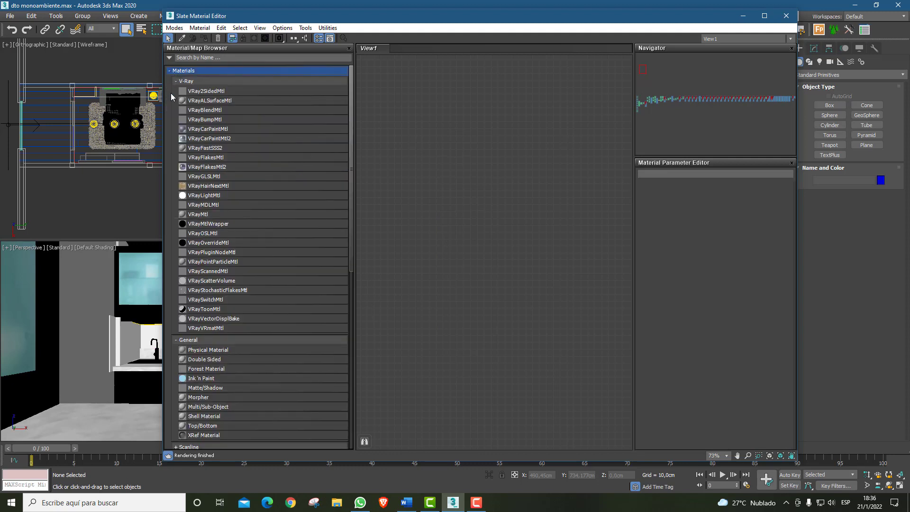
pyautogui.scroll(-10, 246, 215)
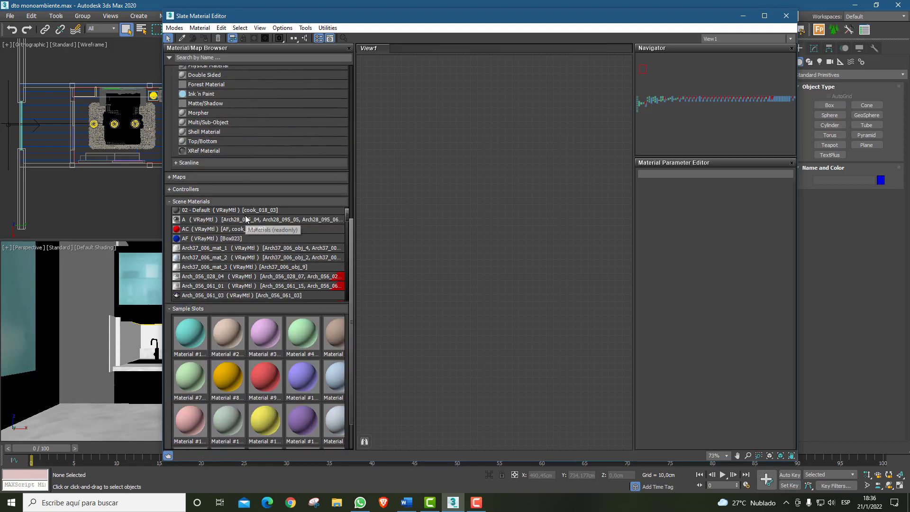
pyautogui.click(170, 177)
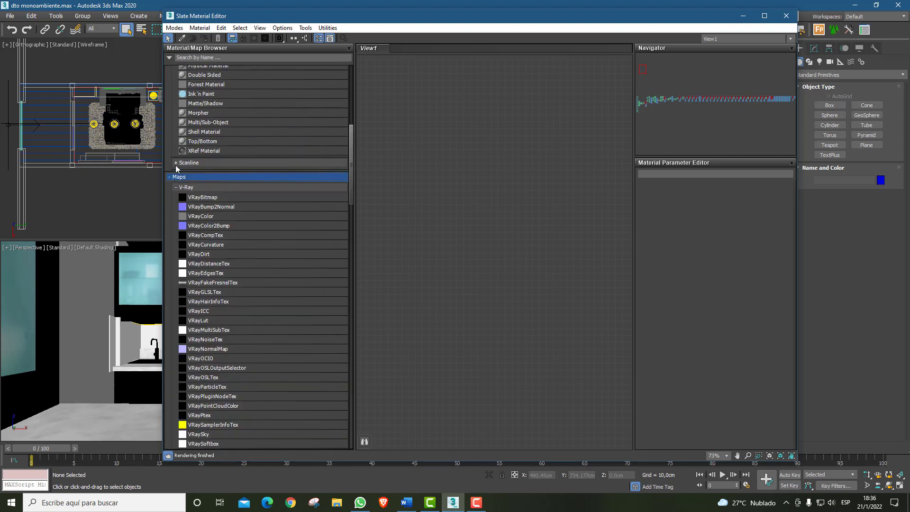
pyautogui.click(176, 163)
pyautogui.click(176, 164)
pyautogui.scroll(10, 254, 236)
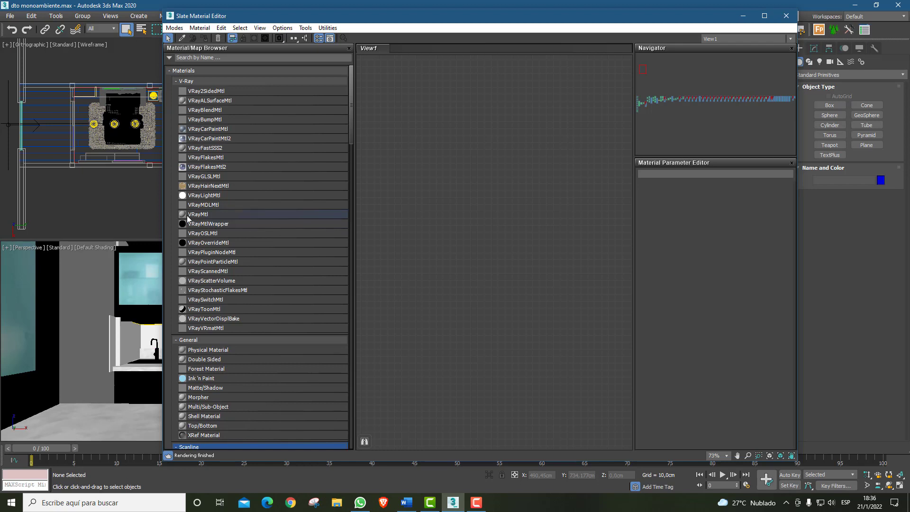
# Add a VRayMtl node to View1, display its large preview and parameters, and delete it
pyautogui.click(218, 214)
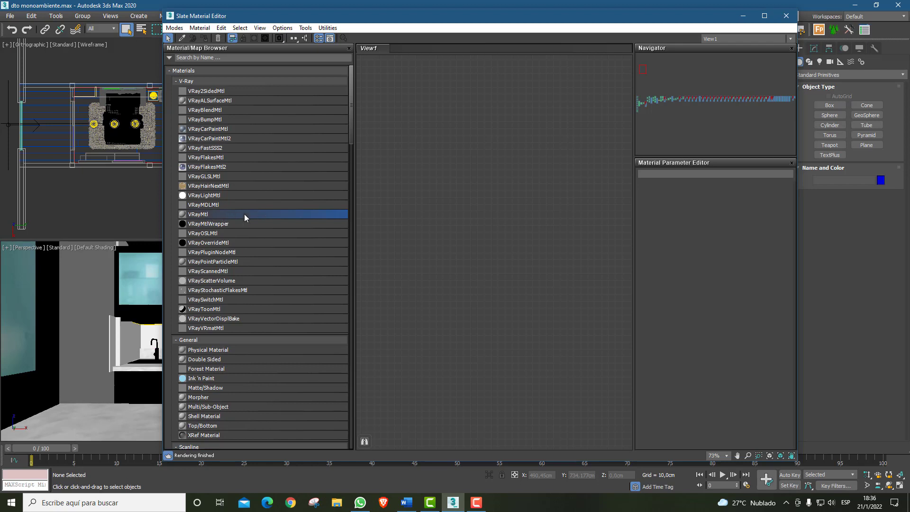
pyautogui.click(439, 191)
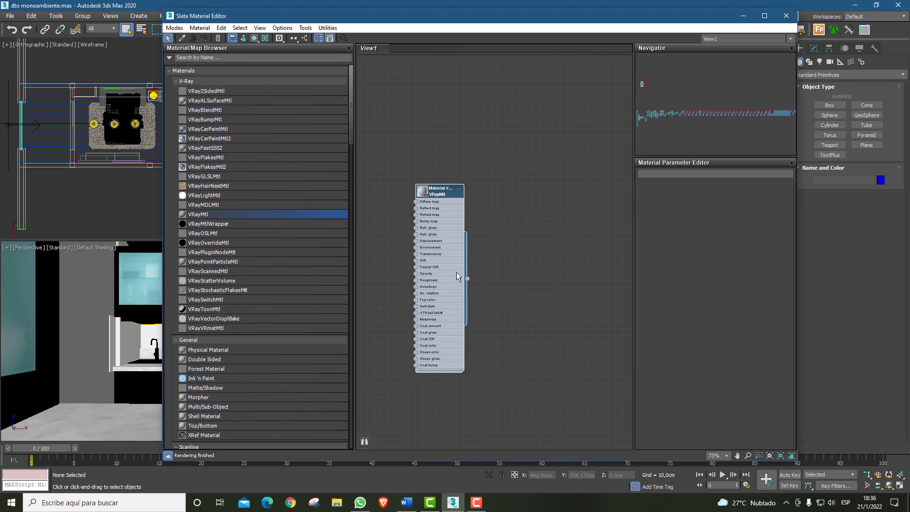
pyautogui.doubleClick(430, 192)
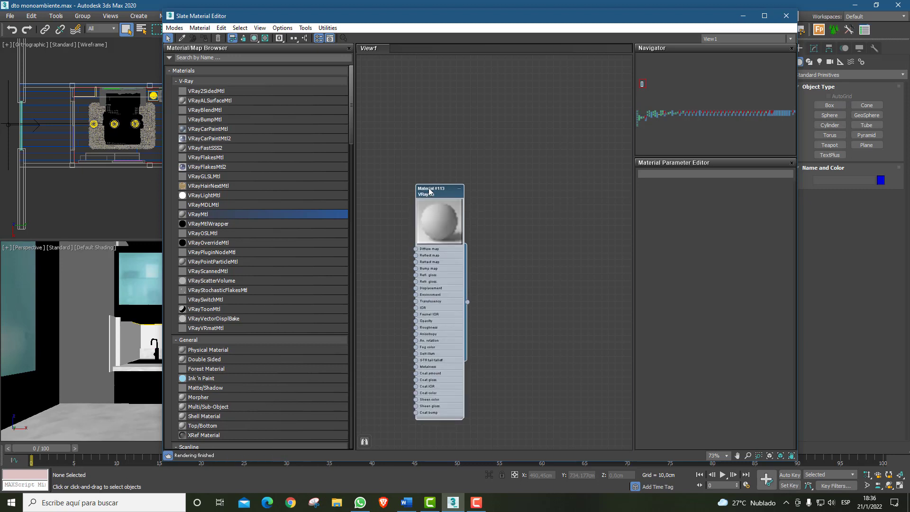
pyautogui.doubleClick(430, 192)
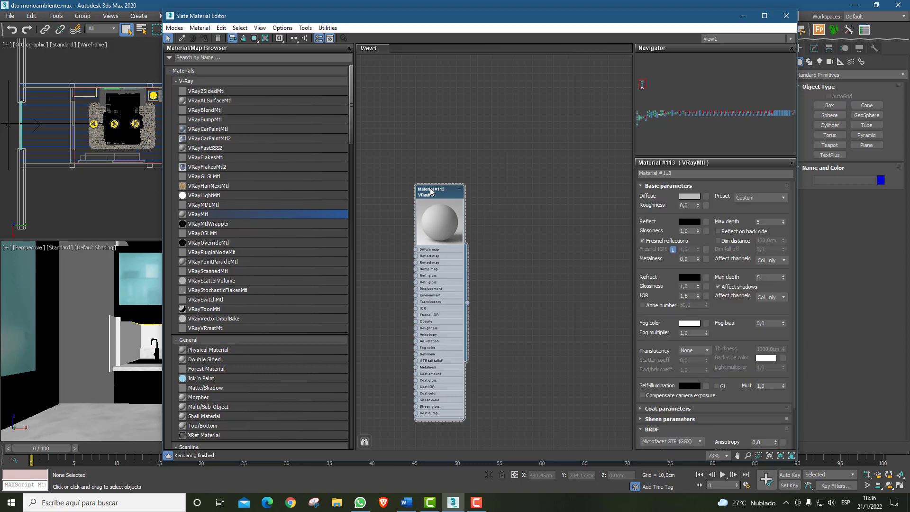
pyautogui.click(218, 39)
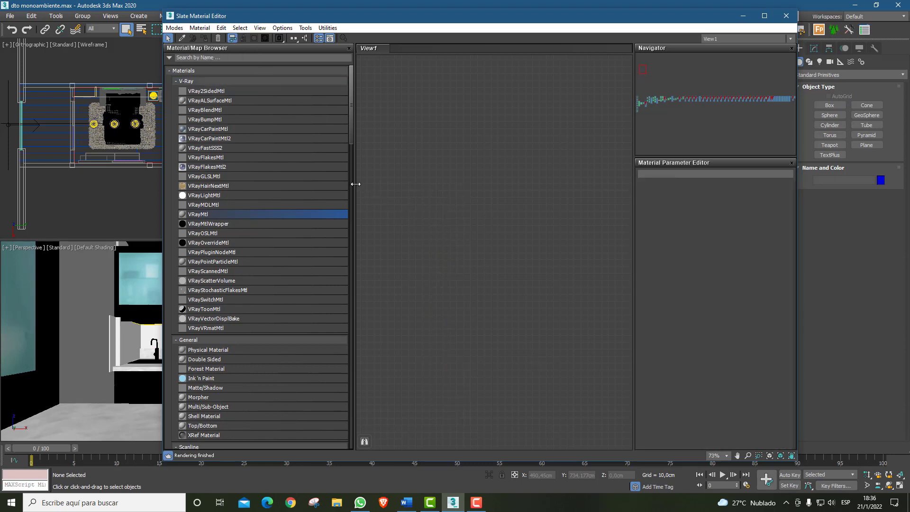
# Narrow the Material/Map Browser, add a Bitmap map using _MASC 001.jpg to View1, and enlarge its node preview
pyautogui.moveTo(356, 184); pyautogui.dragTo(324, 184)
pyautogui.scroll(-5, 251, 321)
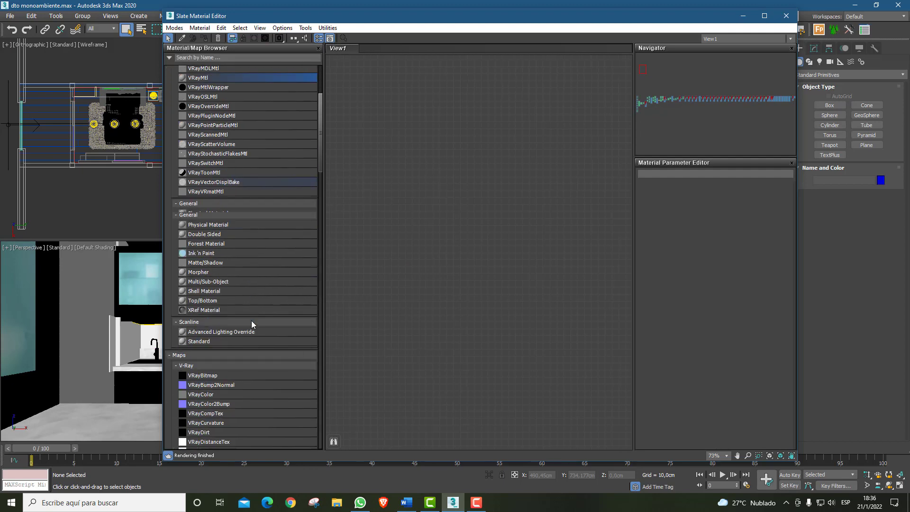
pyautogui.scroll(-5, 251, 320)
pyautogui.scroll(-5, 239, 321)
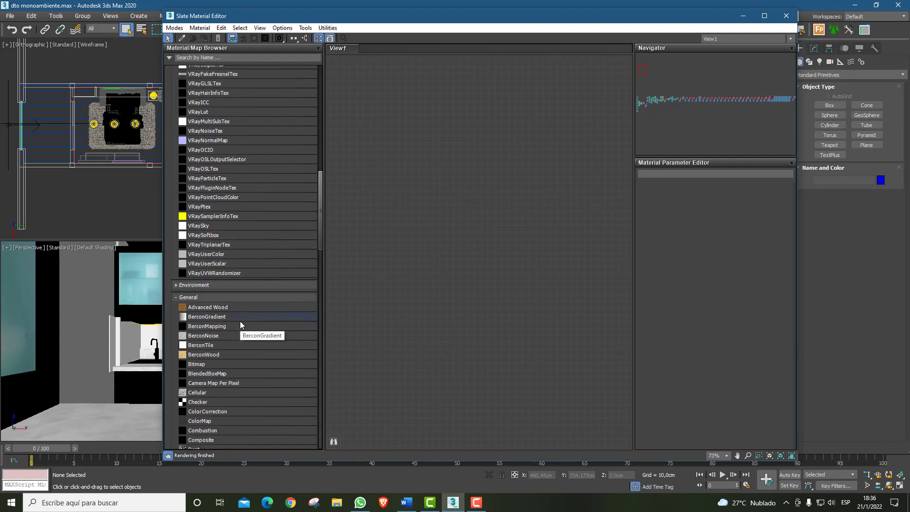
pyautogui.scroll(-6, 240, 321)
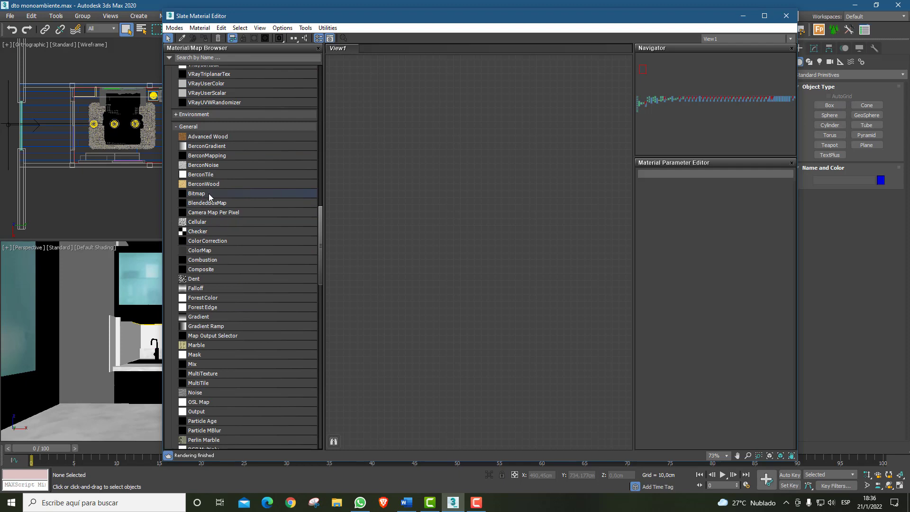
pyautogui.click(195, 194)
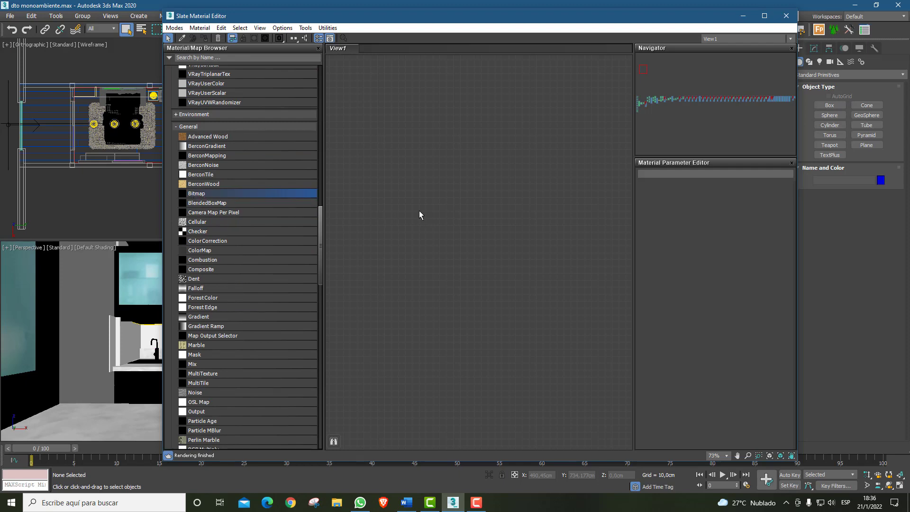
pyautogui.moveTo(419, 211); pyautogui.dragTo(417, 268)
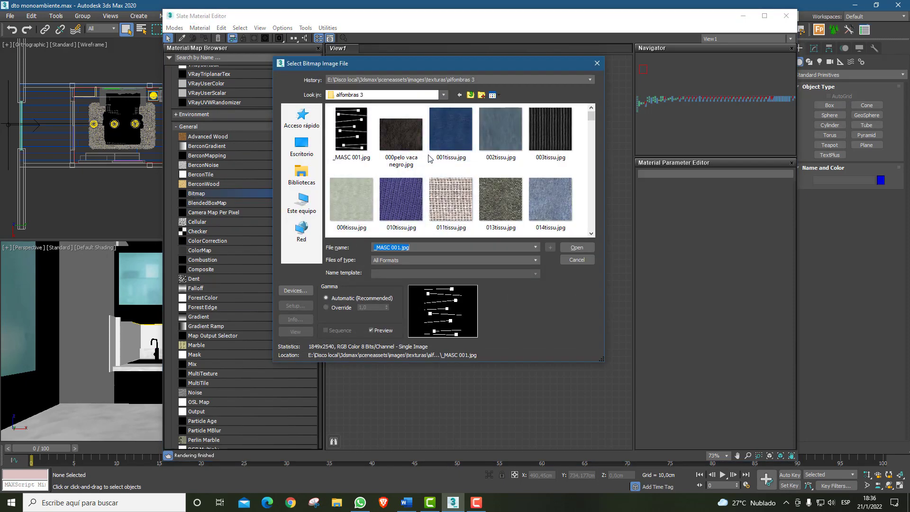
pyautogui.doubleClick(356, 127)
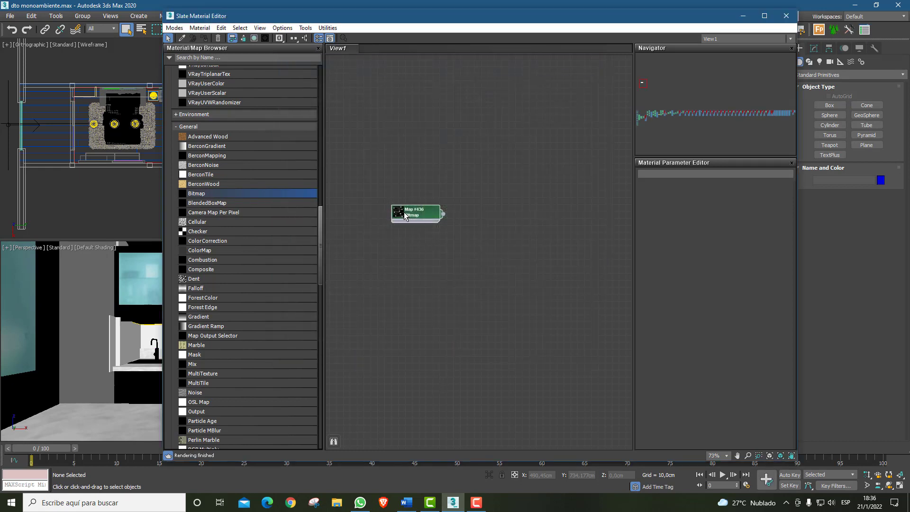
pyautogui.doubleClick(399, 213)
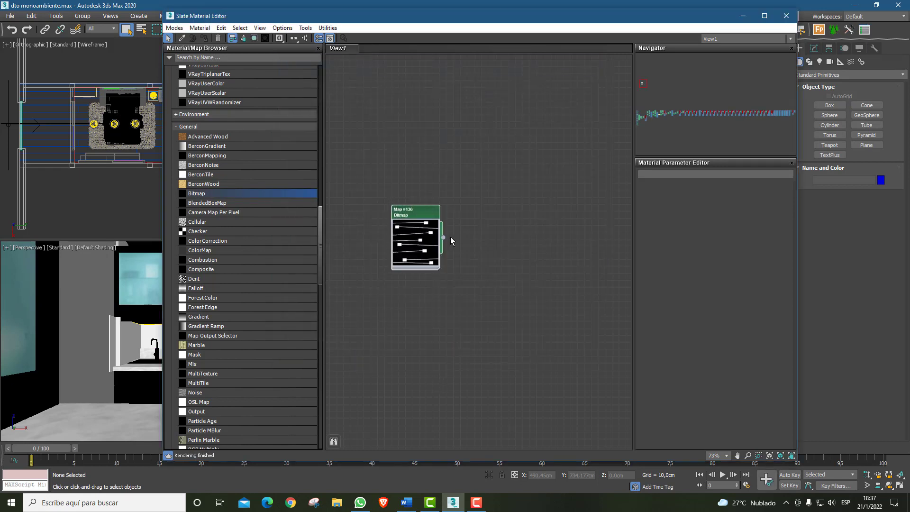
# Add a VRayMtl node to View1 beside the Bitmap node, enlarge its preview sphere, and display its parameters
pyautogui.scroll(20, 237, 220)
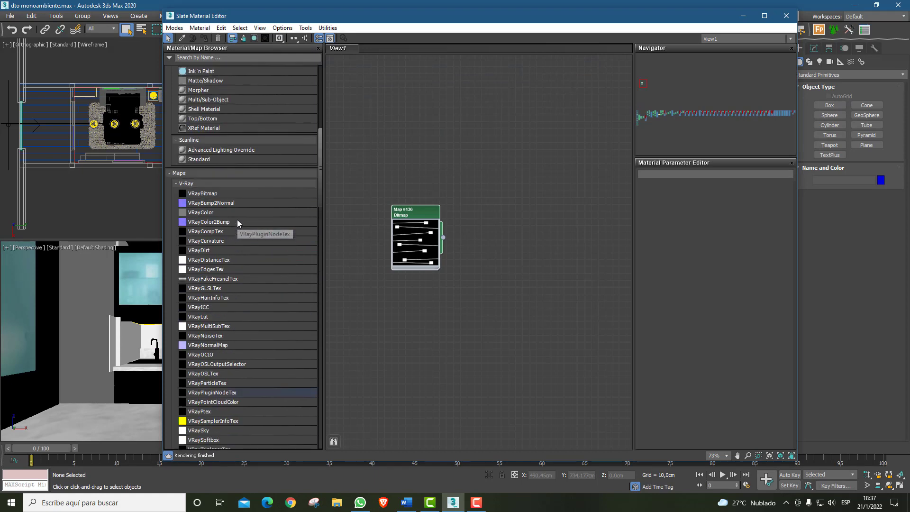
pyautogui.scroll(1, 236, 220)
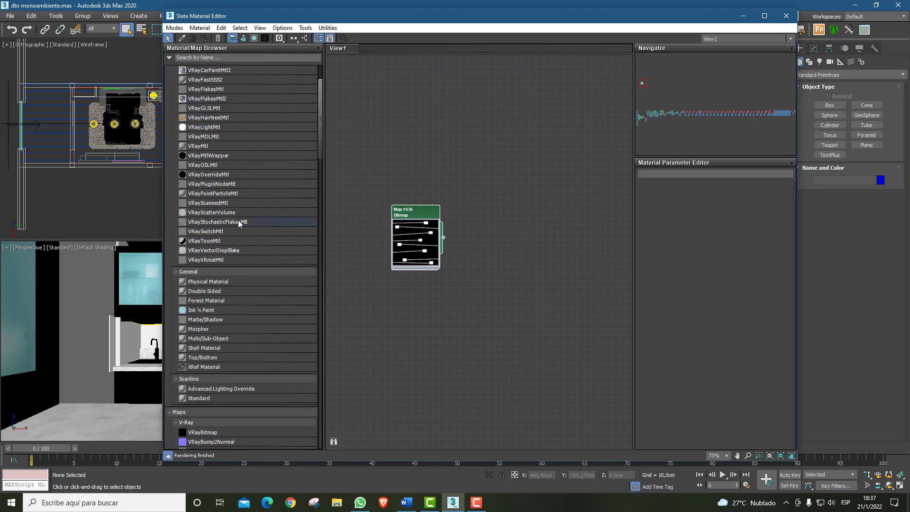
pyautogui.click(204, 147)
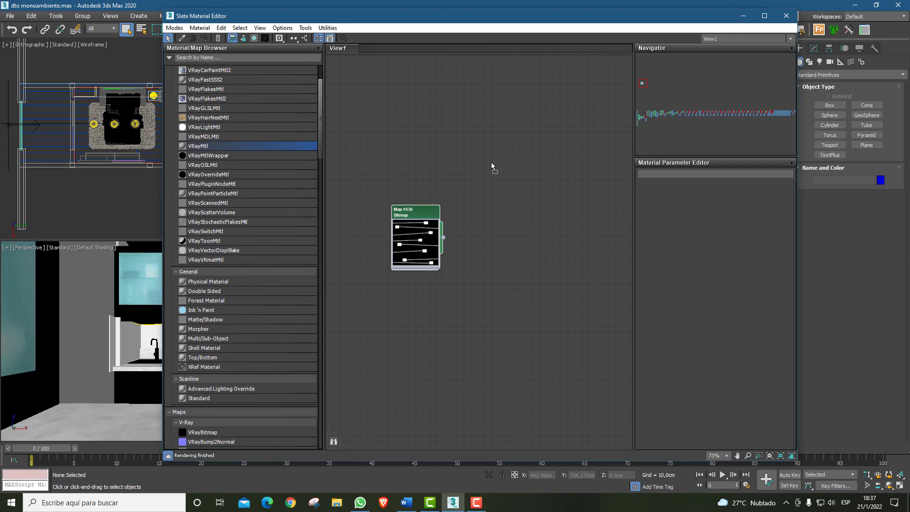
pyautogui.moveTo(528, 155); pyautogui.dragTo(528, 156)
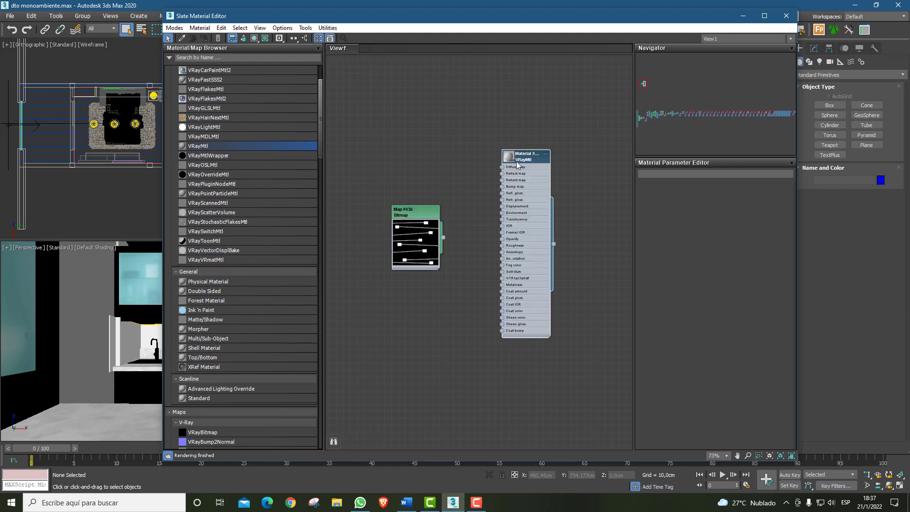
pyautogui.doubleClick(516, 161)
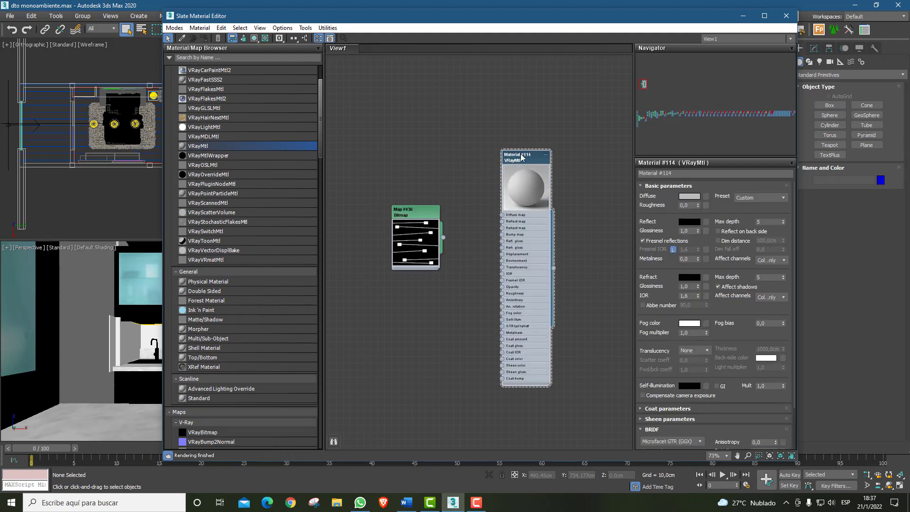
pyautogui.moveTo(525, 165); pyautogui.dragTo(492, 225)
pyautogui.scroll(5, 493, 225)
pyautogui.scroll(1, 491, 221)
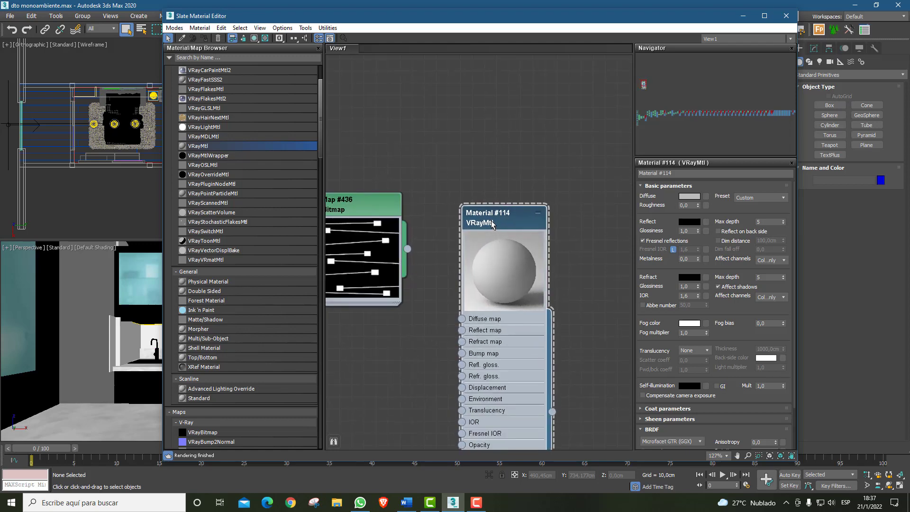
pyautogui.moveTo(491, 221); pyautogui.dragTo(534, 204, button='middle')
pyautogui.scroll(1, 535, 204)
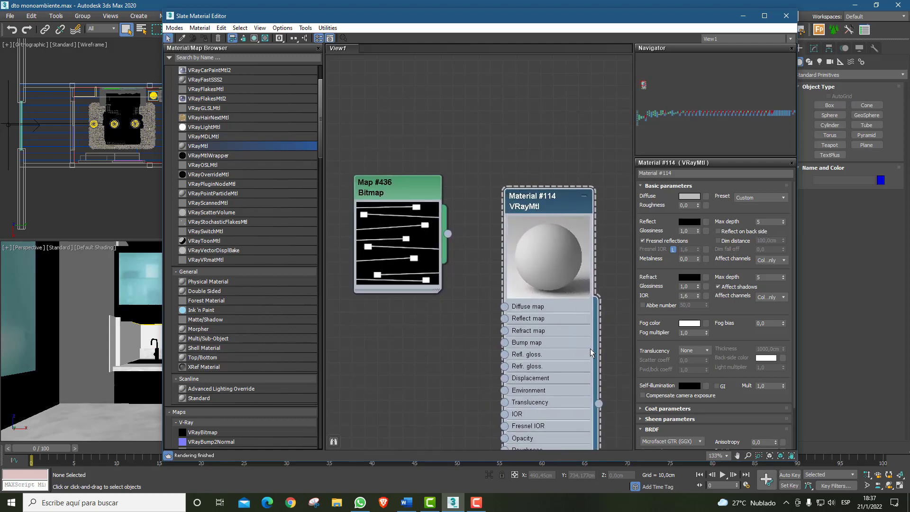
pyautogui.scroll(-2, 540, 207)
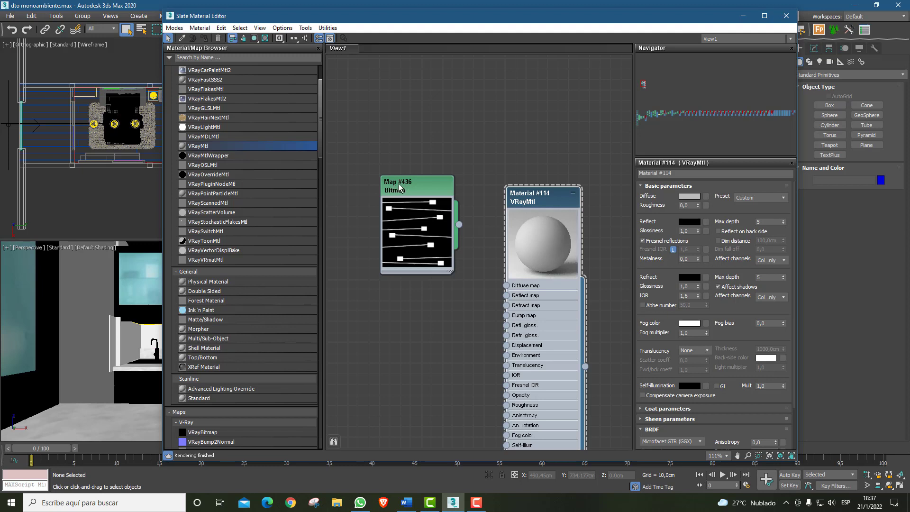
# Reposition the Bitmap node beside the VRayMtl node and connect its output to the material's Diffuse map input
pyautogui.moveTo(399, 183); pyautogui.dragTo(377, 215)
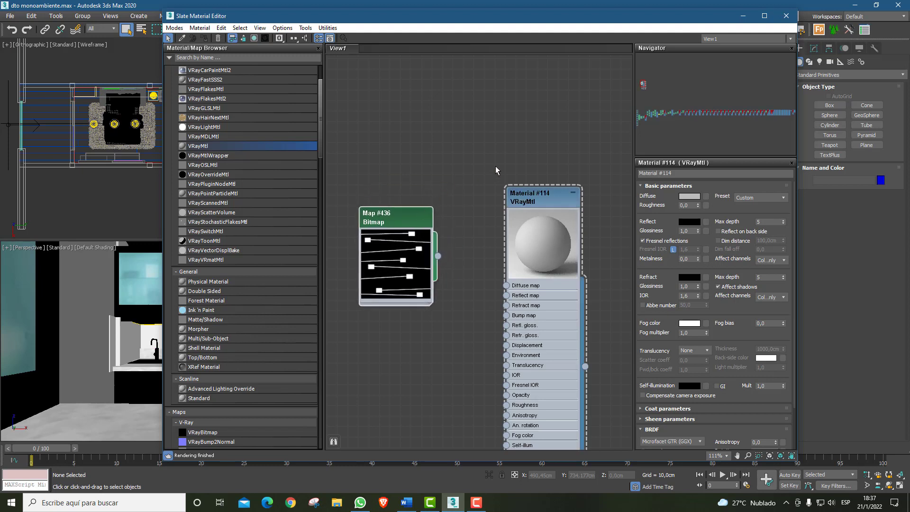
pyautogui.scroll(-1, 451, 135)
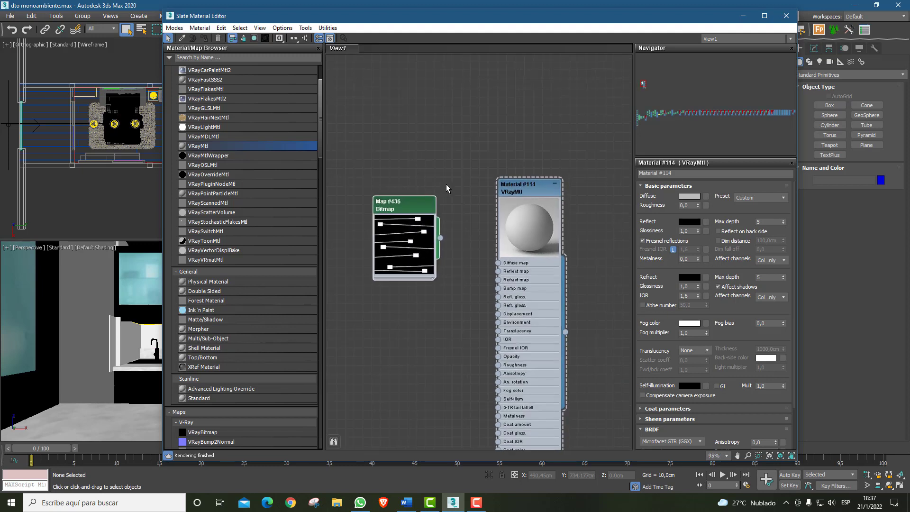
pyautogui.moveTo(403, 204); pyautogui.dragTo(394, 194)
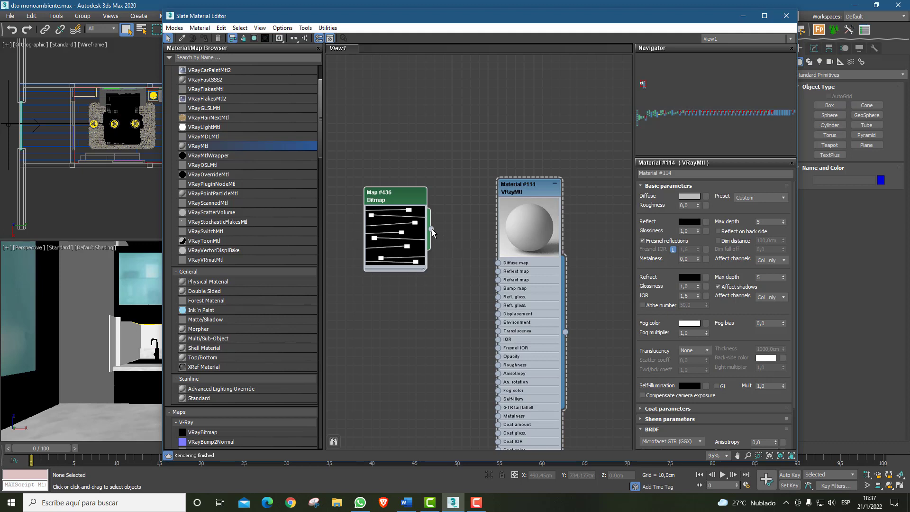
pyautogui.moveTo(465, 157); pyautogui.dragTo(470, 155)
pyautogui.moveTo(478, 252); pyautogui.dragTo(498, 264)
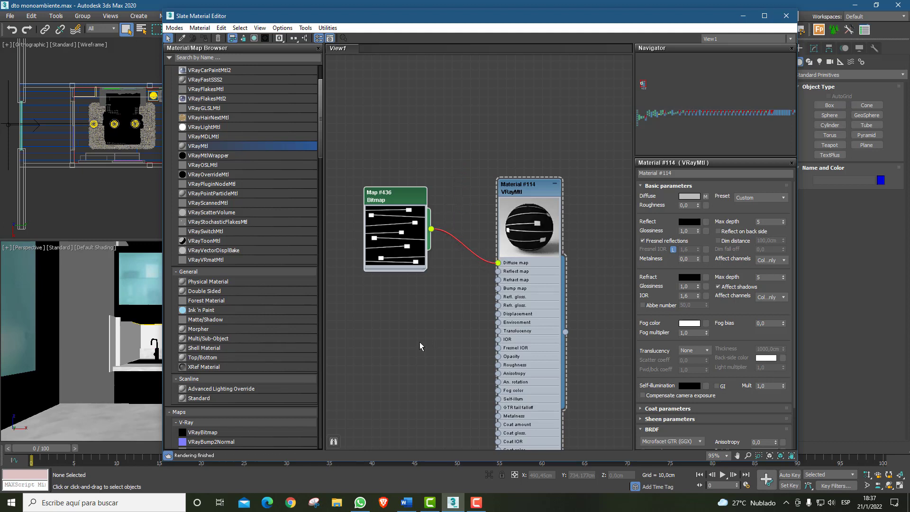
pyautogui.moveTo(420, 342); pyautogui.dragTo(441, 271, button='middle')
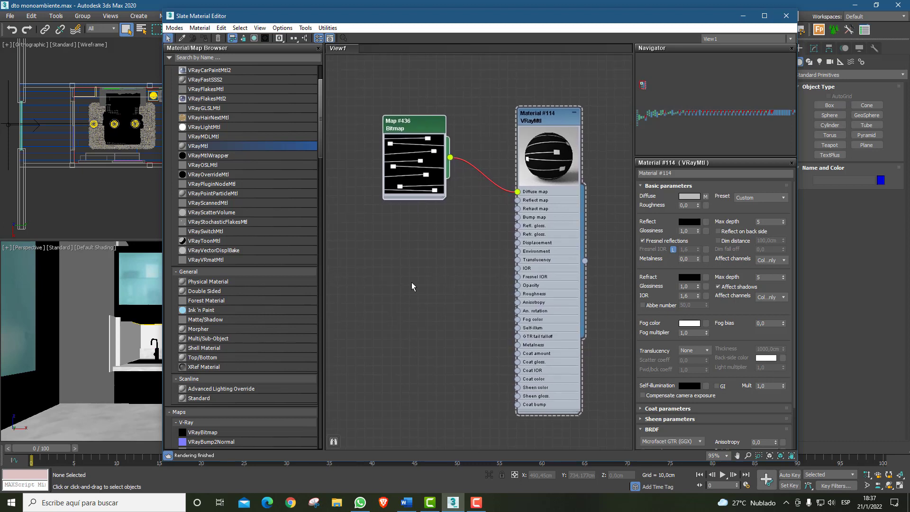
# Add a ColorCorrection map, place its node below the Bitmap node, and display its parameters
pyautogui.moveTo(319, 121); pyautogui.dragTo(317, 246)
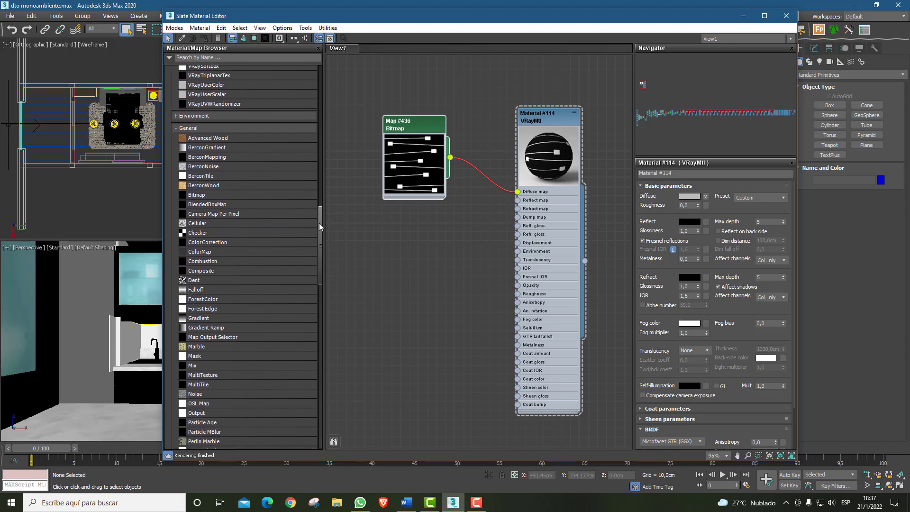
pyautogui.moveTo(320, 222); pyautogui.dragTo(321, 226)
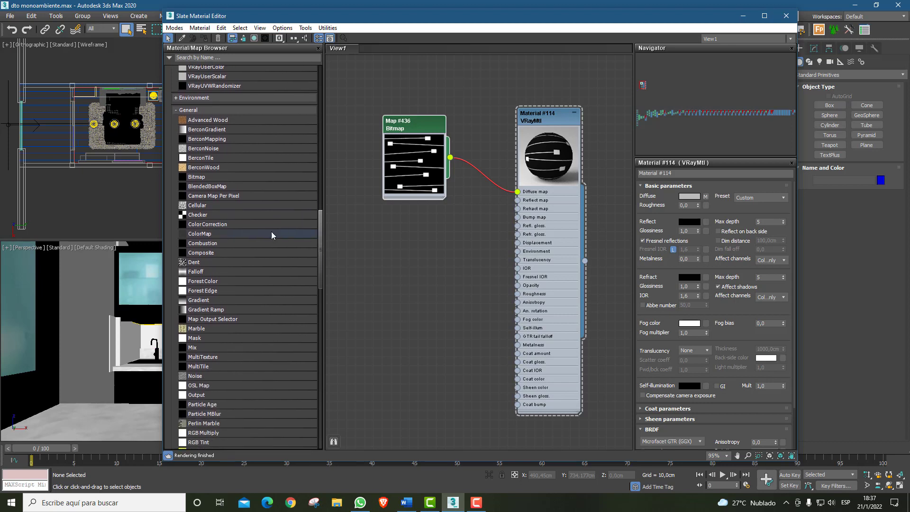
pyautogui.doubleClick(216, 223)
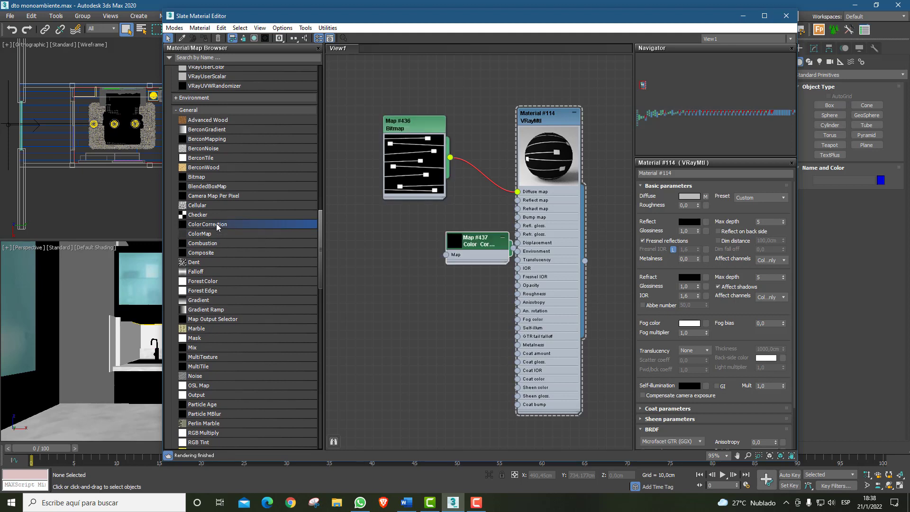
pyautogui.moveTo(478, 244); pyautogui.dragTo(409, 290)
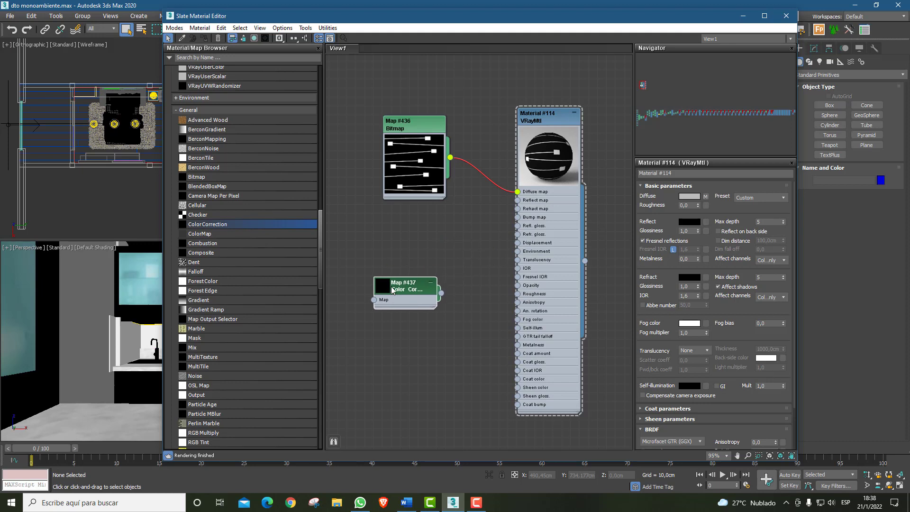
pyautogui.doubleClick(392, 287)
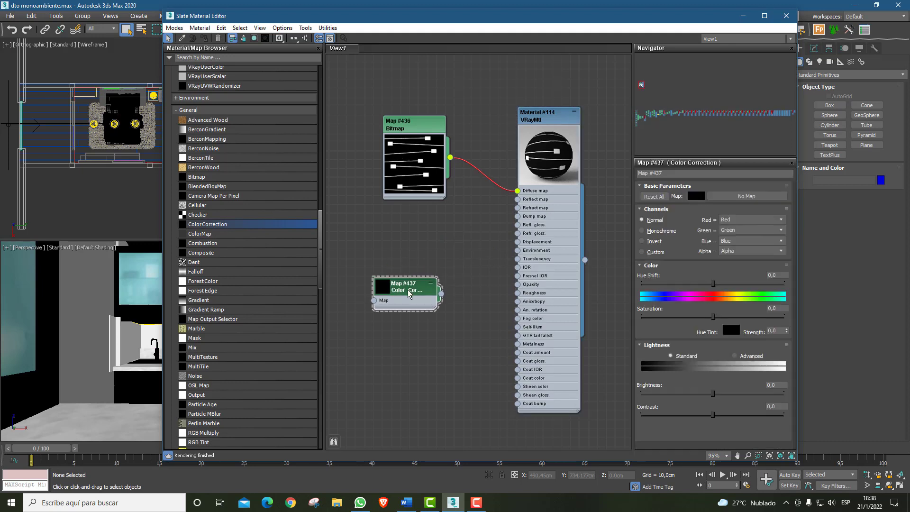
pyautogui.moveTo(420, 290); pyautogui.dragTo(447, 282)
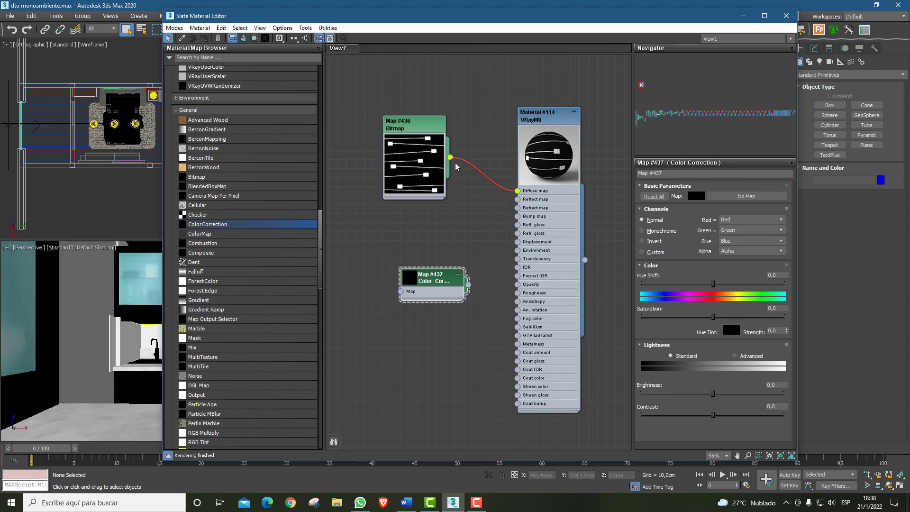
# Connect the Bitmap output to the Color Correction node's Map input and move the Bitmap node away from it
pyautogui.moveTo(451, 158); pyautogui.dragTo(401, 292)
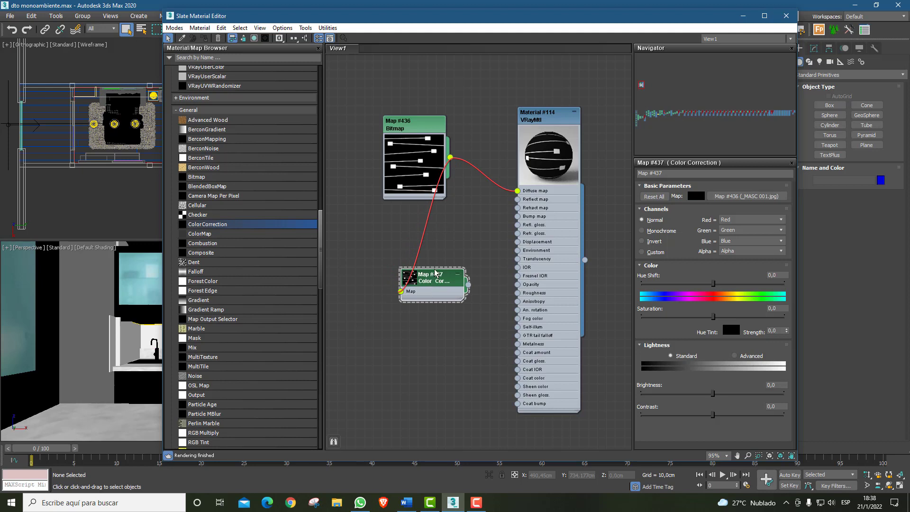
pyautogui.scroll(-3, 462, 236)
pyautogui.moveTo(440, 167); pyautogui.dragTo(376, 211)
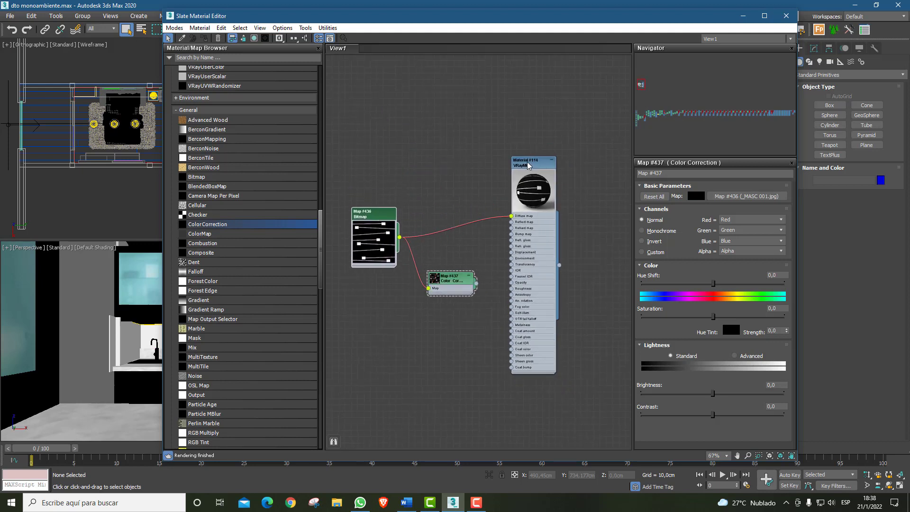
pyautogui.moveTo(529, 168); pyautogui.dragTo(530, 176)
# Enlarge the Color Correction node's preview to show the bitmap passing through it
pyautogui.scroll(6, 437, 292)
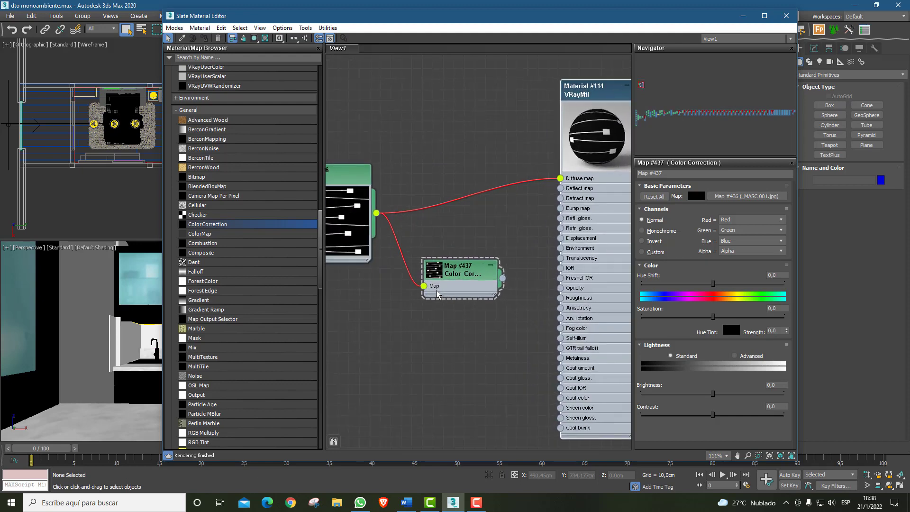
pyautogui.moveTo(507, 220); pyautogui.dragTo(512, 195, button='middle')
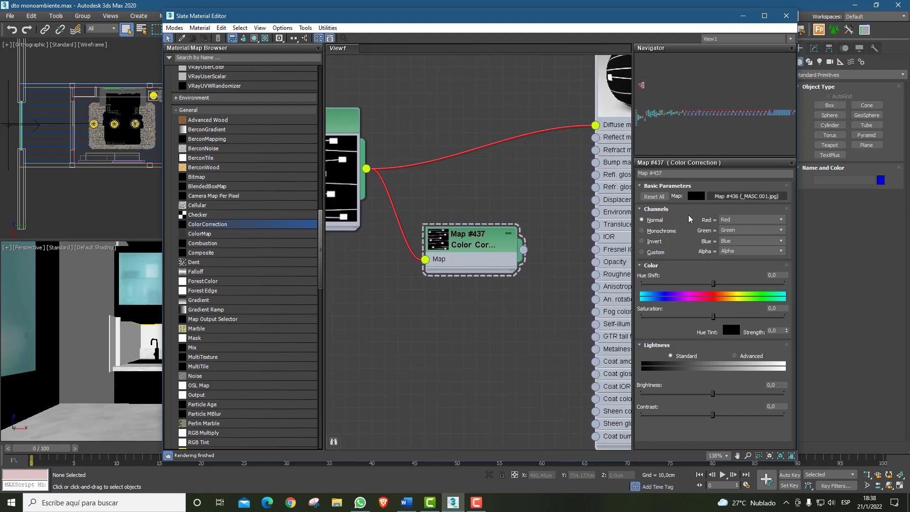
pyautogui.doubleClick(439, 241)
pyautogui.scroll(-3, 531, 281)
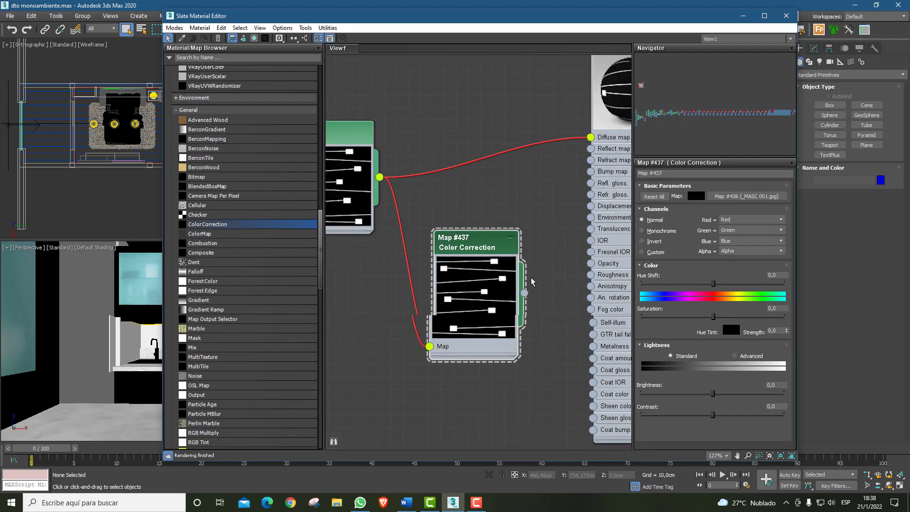
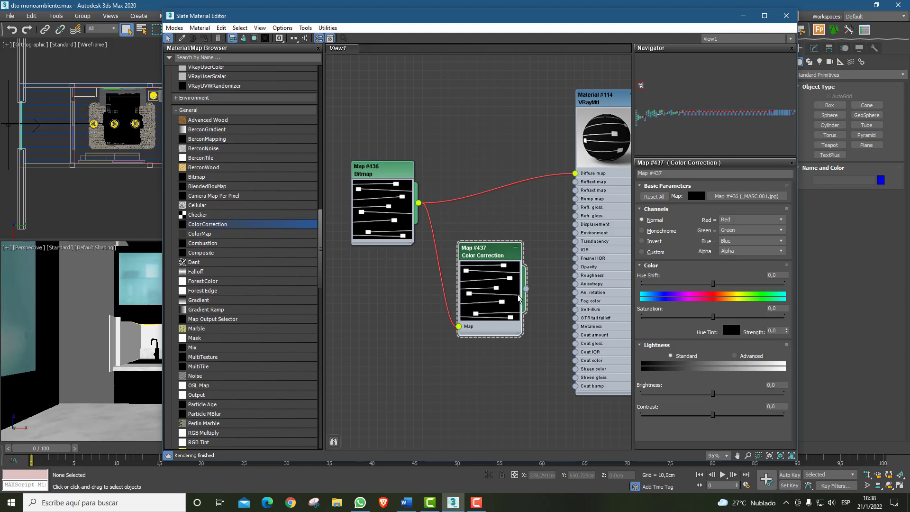
# Set the Color Correction channels to Monochrome and connect its output to the VRayMtl's Bump map input
pyautogui.click(646, 231)
pyautogui.moveTo(526, 289); pyautogui.dragTo(575, 200)
pyautogui.scroll(6, 603, 156)
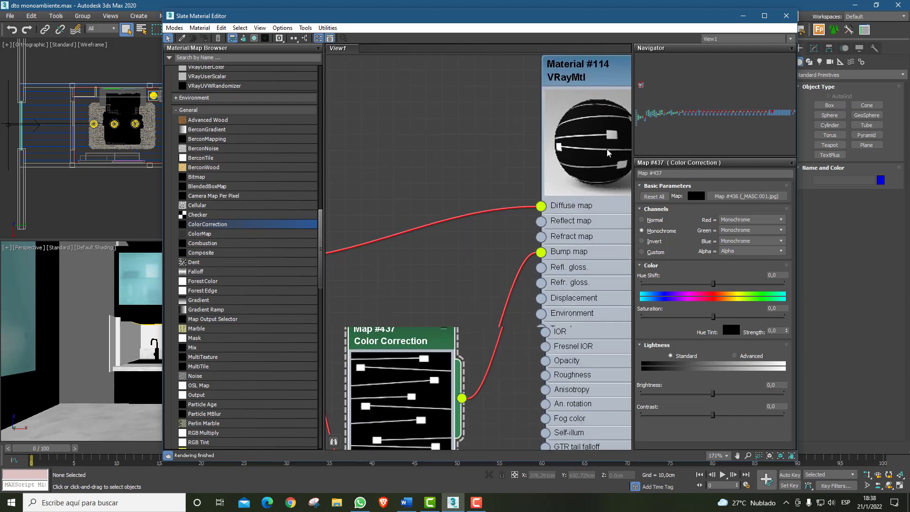
pyautogui.moveTo(603, 157); pyautogui.dragTo(510, 148, button='middle')
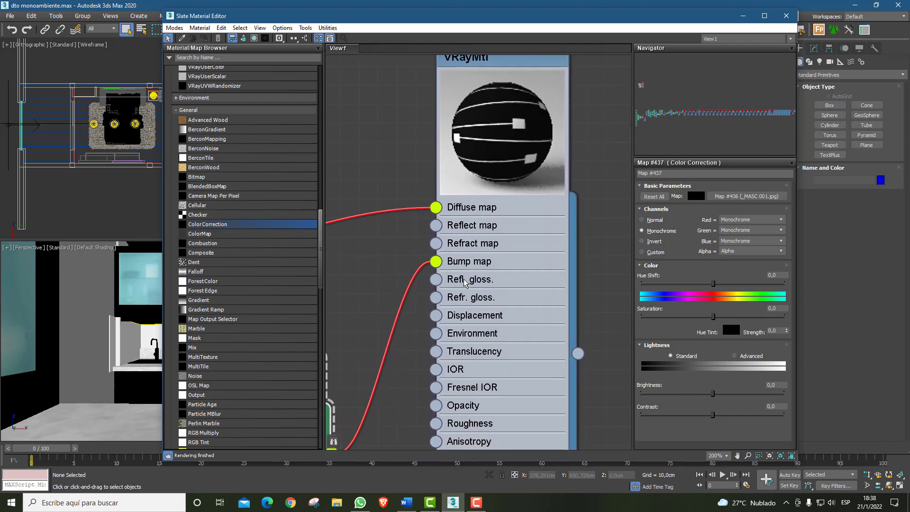
# Disconnect the Color Correction node from the VRayMtl's Bump map input, and reconnect it to the same input
pyautogui.moveTo(435, 261); pyautogui.dragTo(400, 267)
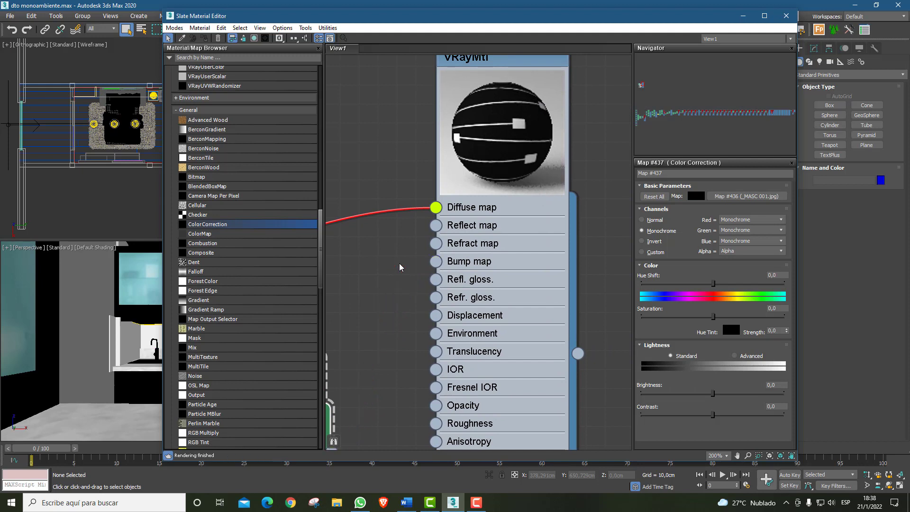
pyautogui.scroll(-1, 504, 266)
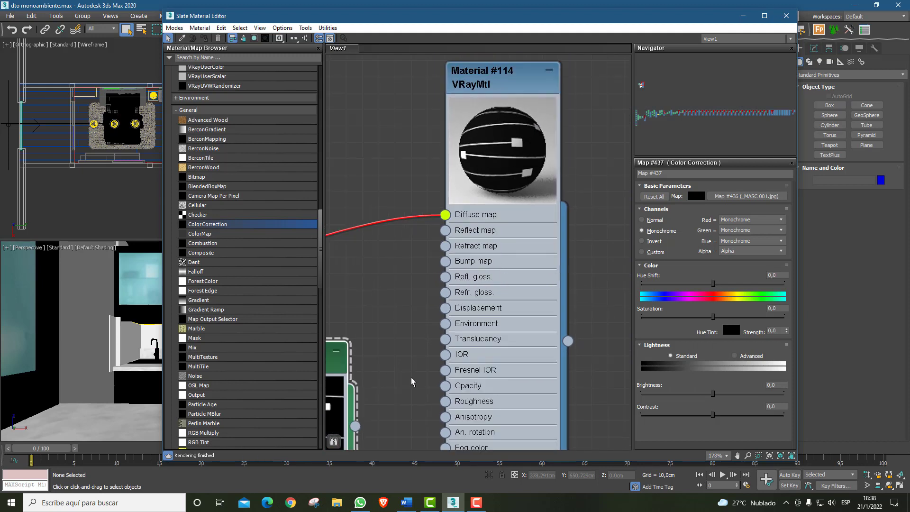
pyautogui.moveTo(355, 425); pyautogui.dragTo(443, 261)
pyautogui.scroll(-3, 518, 210)
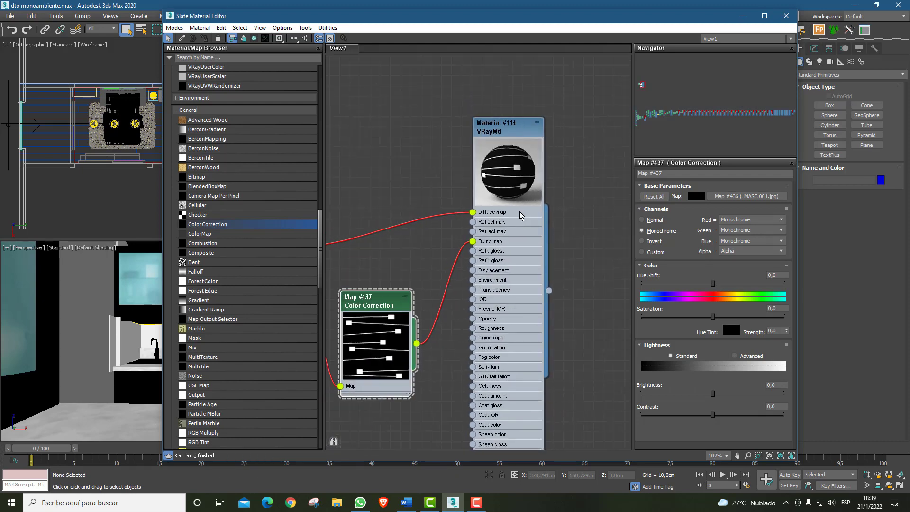
pyautogui.scroll(-3, 522, 215)
pyautogui.scroll(-2, 492, 301)
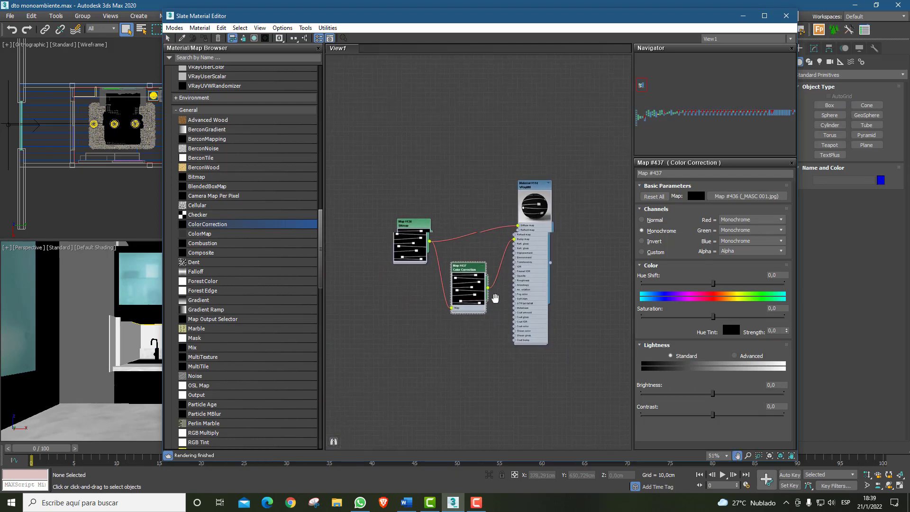
pyautogui.moveTo(495, 298); pyautogui.dragTo(511, 299, button='middle')
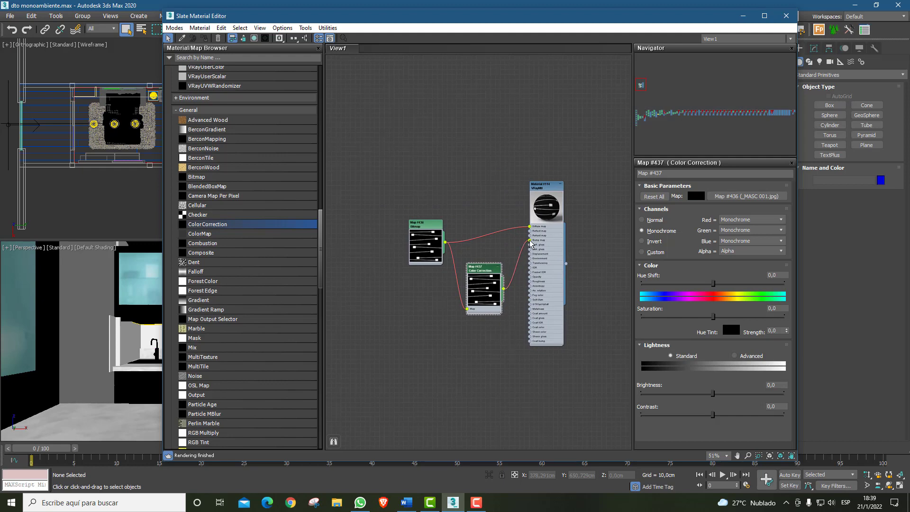
# Disconnect the Color Correction node from the Bump map input and delete the node from View1
pyautogui.moveTo(530, 240); pyautogui.dragTo(517, 261)
pyautogui.click(218, 38)
pyautogui.scroll(1, 451, 289)
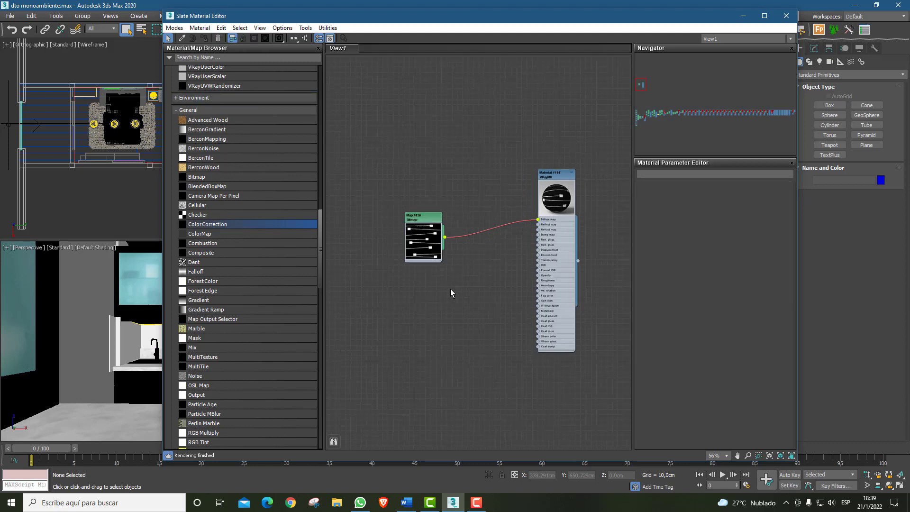
pyautogui.scroll(5, 451, 289)
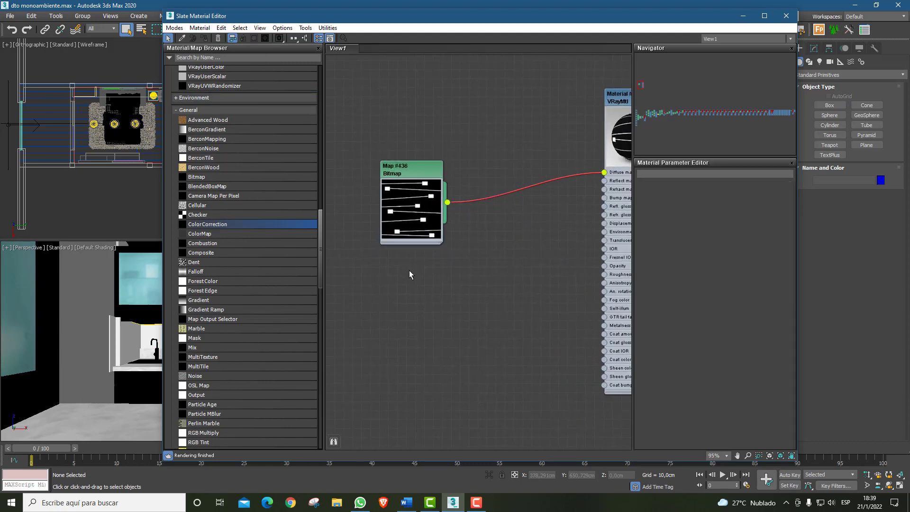
pyautogui.scroll(-3, 352, 260)
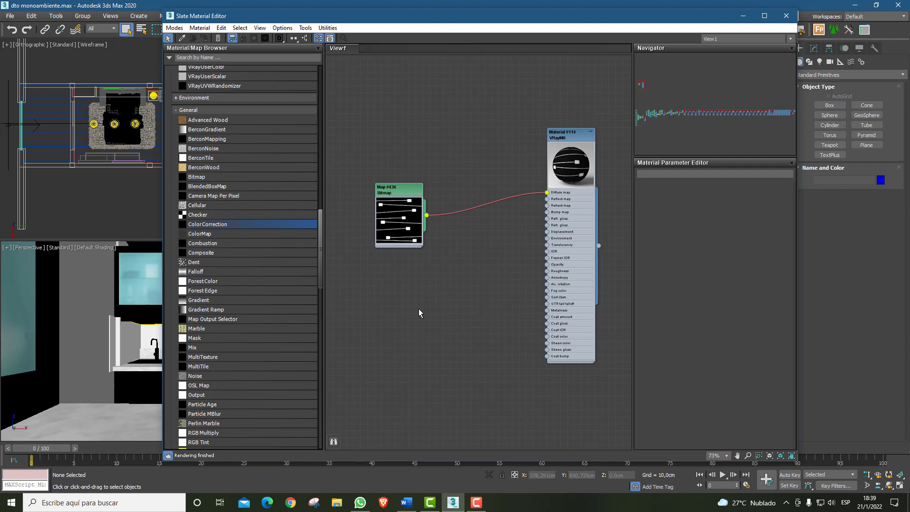
pyautogui.rightClick(397, 298)
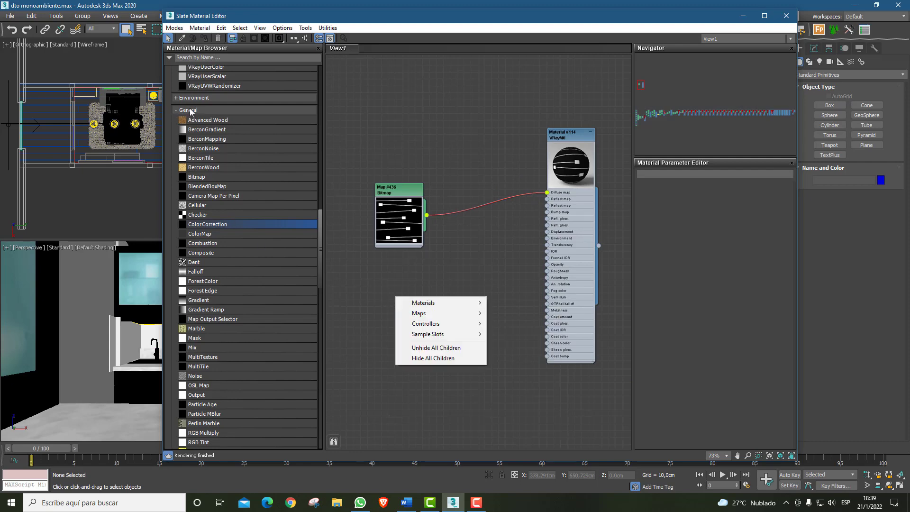
pyautogui.moveTo(415, 317)
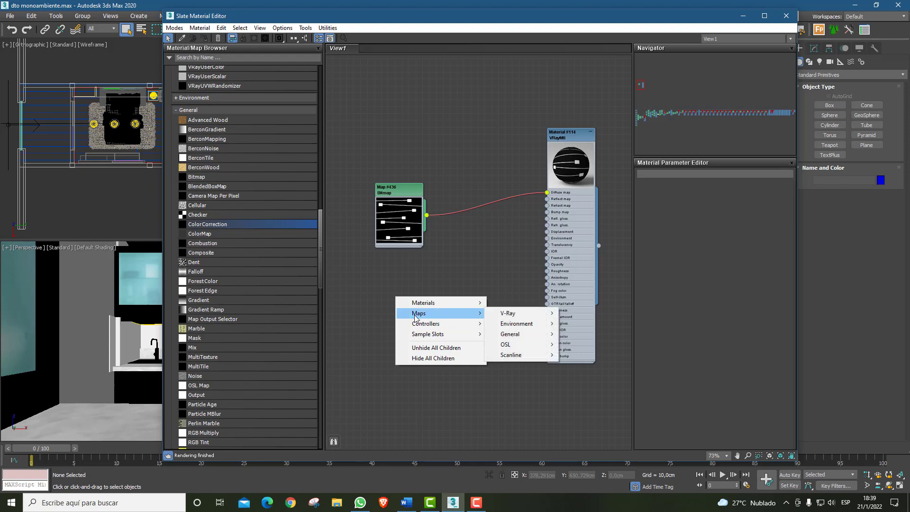
pyautogui.moveTo(531, 336)
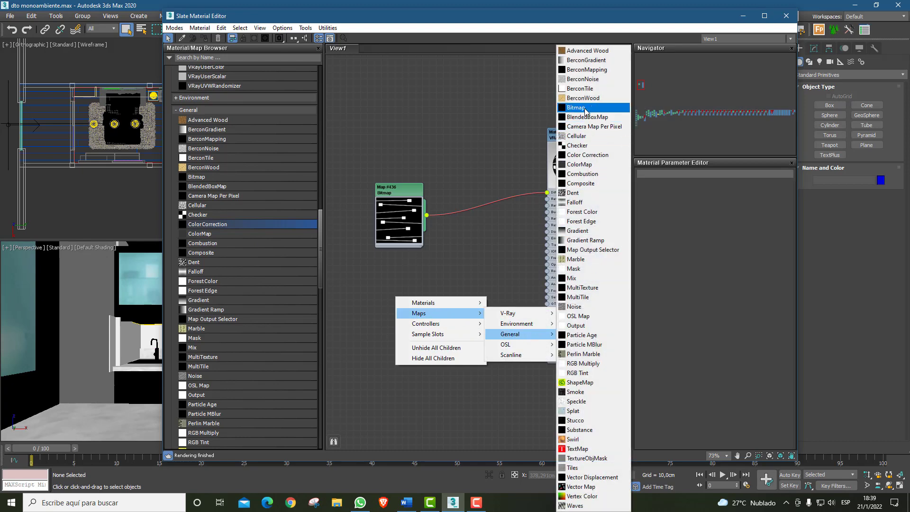
pyautogui.click(410, 94)
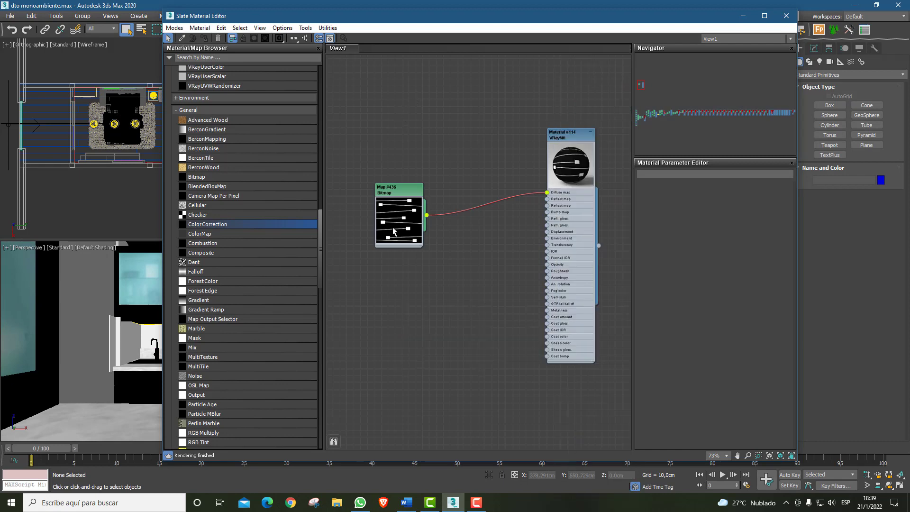
# Add a Bitmap map from the General maps to an empty area below the existing bitmap in View1
pyautogui.rightClick(364, 319)
pyautogui.moveTo(417, 335)
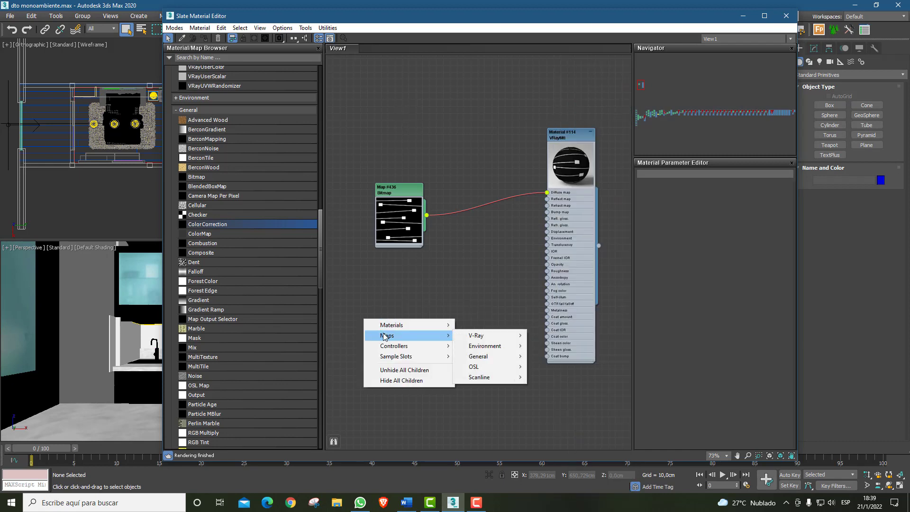
pyautogui.moveTo(483, 356)
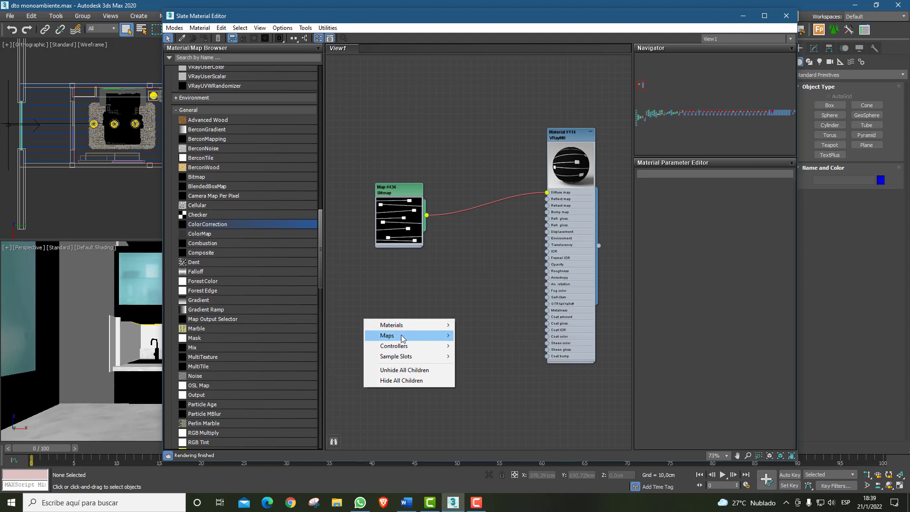
pyautogui.moveTo(482, 330)
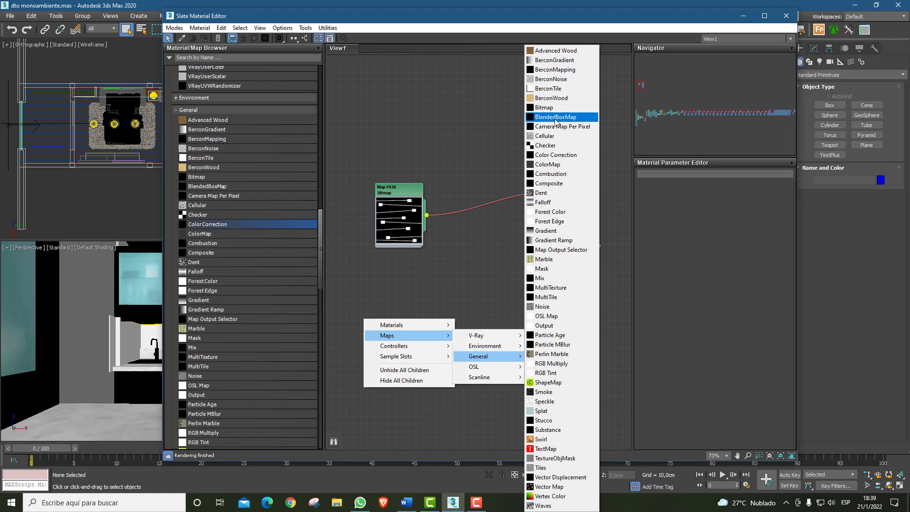
pyautogui.click(545, 107)
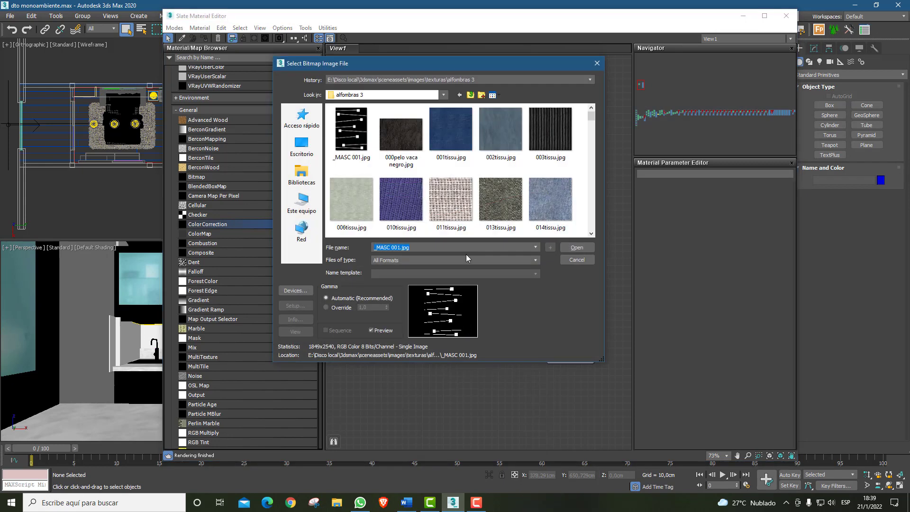
# Browse the texturas folder and its bump > Ruido subfolder for a relief image, then return to texturas
pyautogui.scroll(-3, 424, 191)
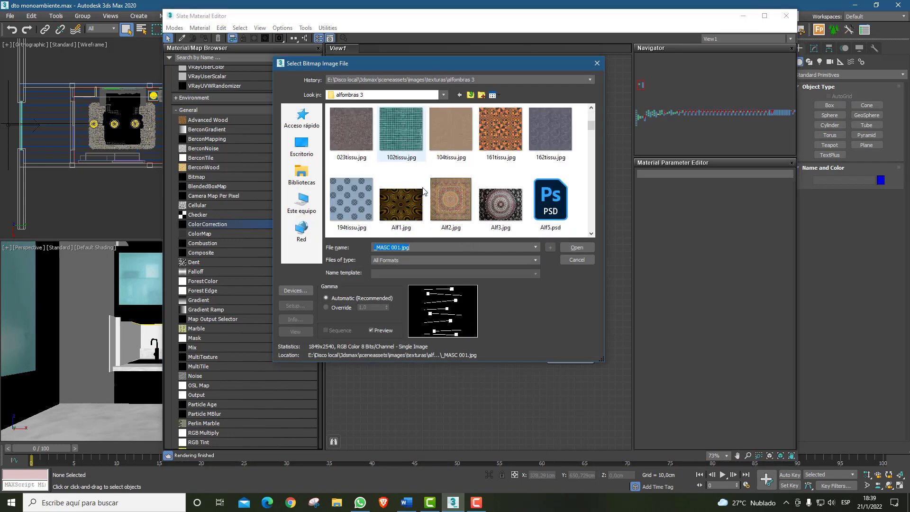
pyautogui.click(432, 97)
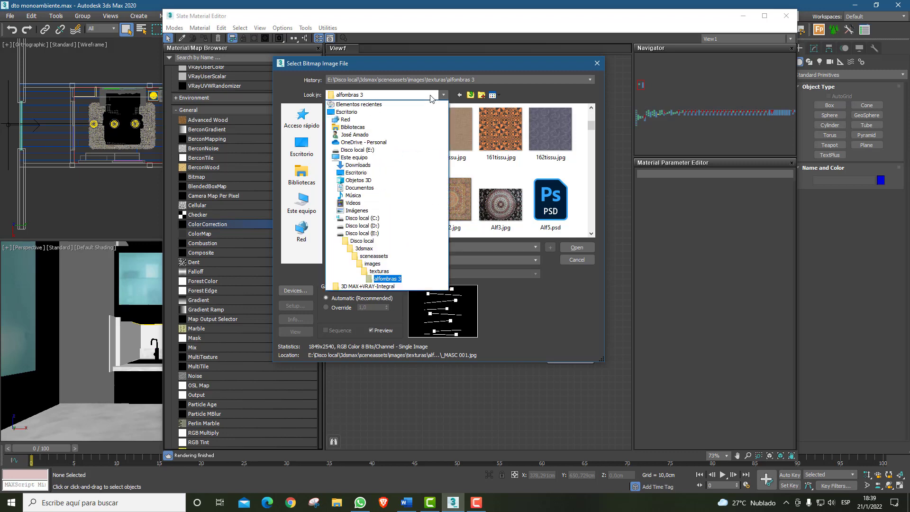
pyautogui.click(380, 271)
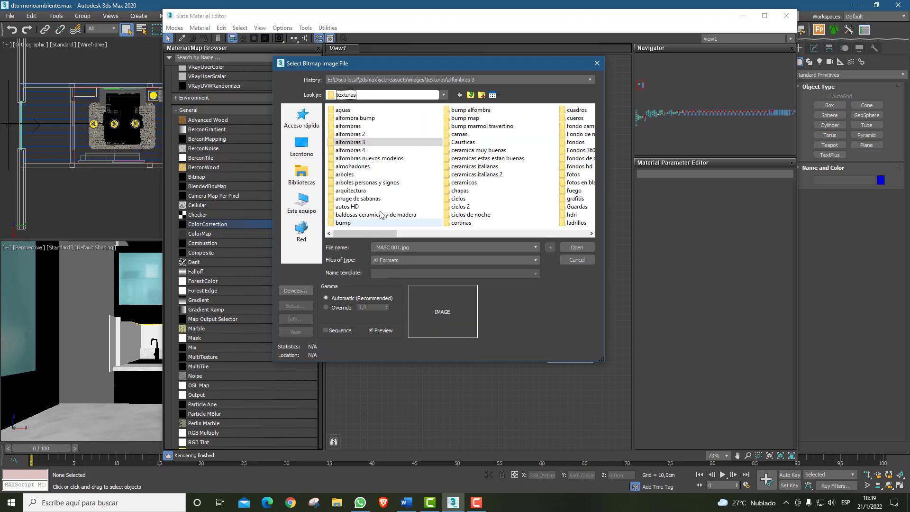
pyautogui.doubleClick(348, 222)
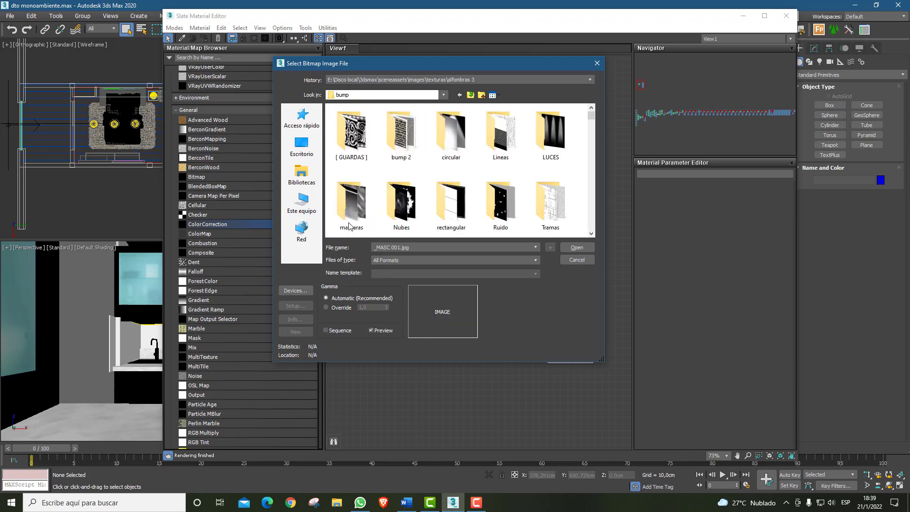
pyautogui.doubleClick(511, 196)
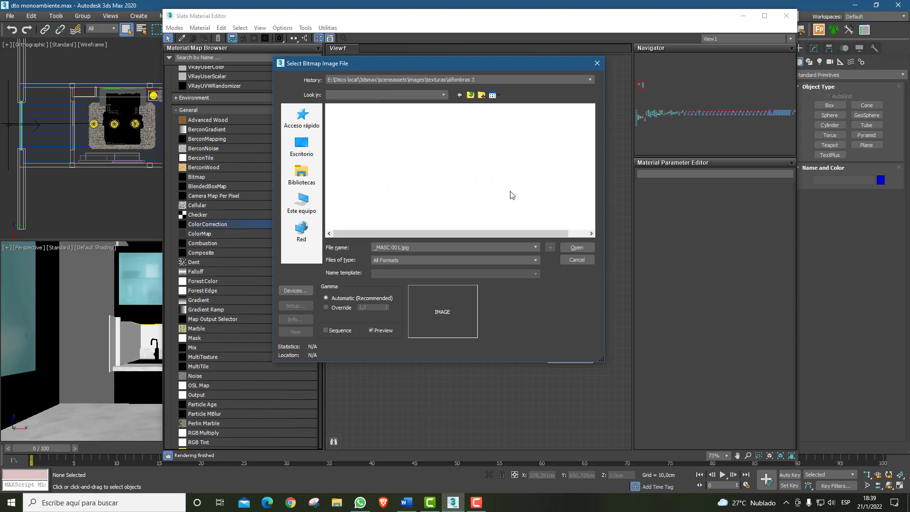
pyautogui.click(493, 96)
pyautogui.click(527, 108)
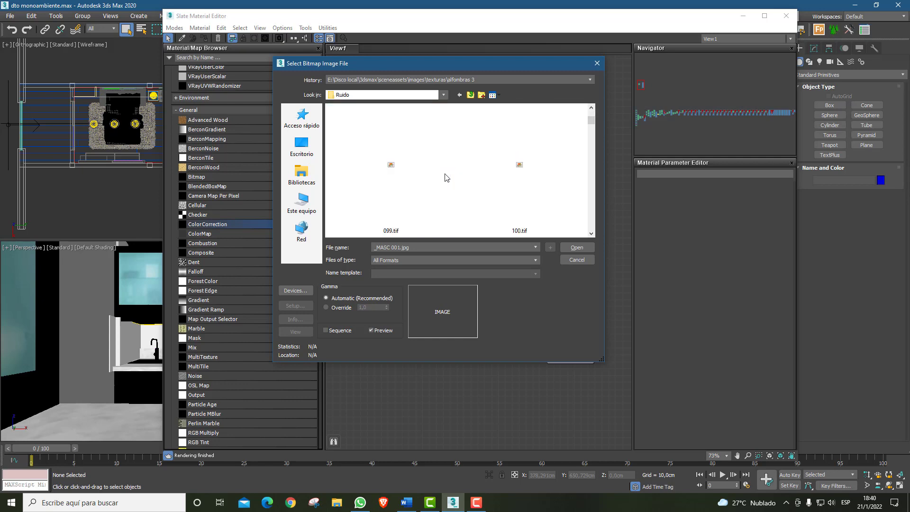
pyautogui.scroll(-3, 444, 177)
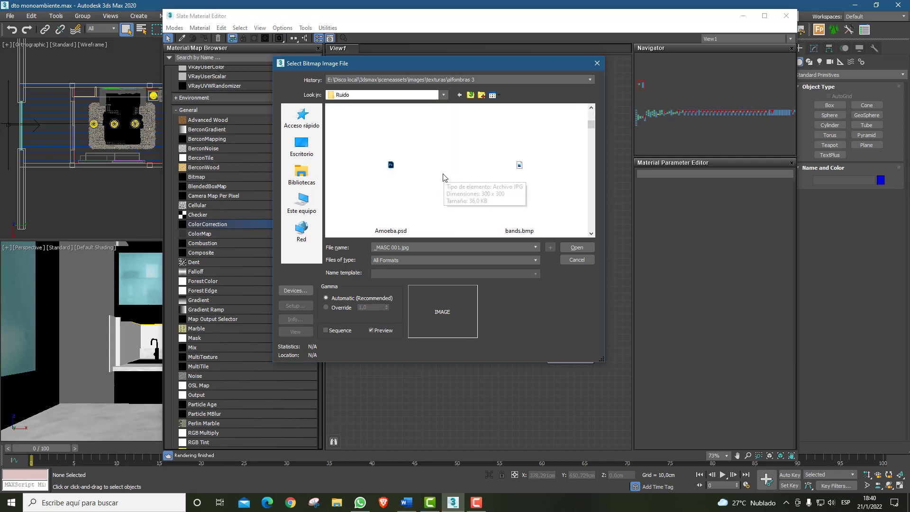
pyautogui.scroll(-4, 444, 177)
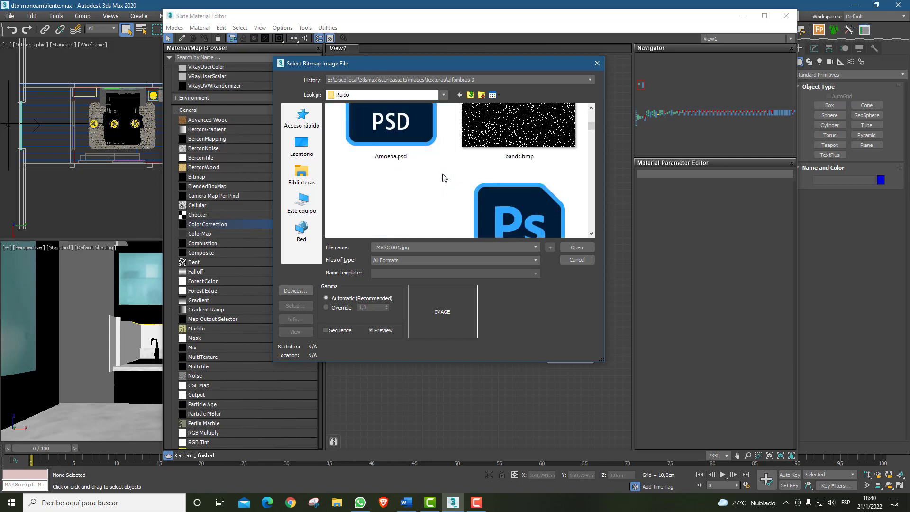
pyautogui.click(471, 96)
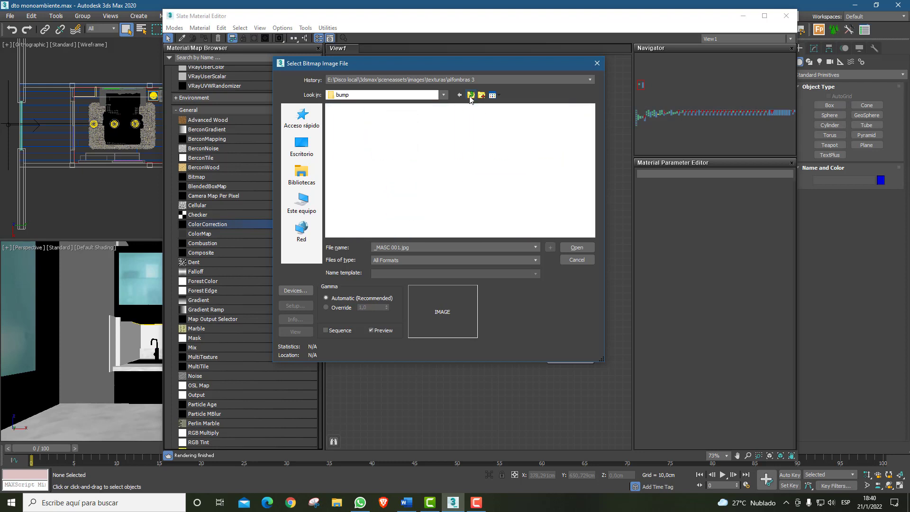
pyautogui.click(470, 95)
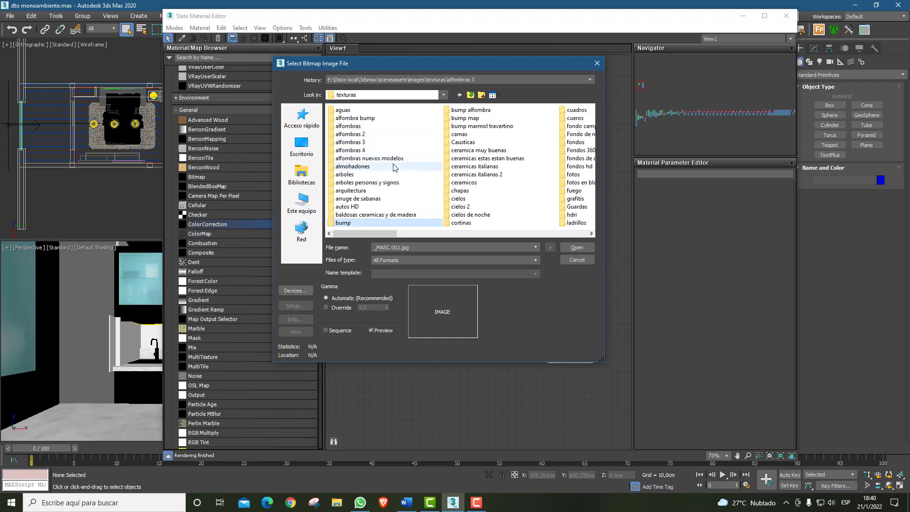
# Load Grass-M1-00-B-lore.jpg from the bump alfombra folder and move the new Bitmap node next to the VRayMtl
pyautogui.doubleClick(469, 110)
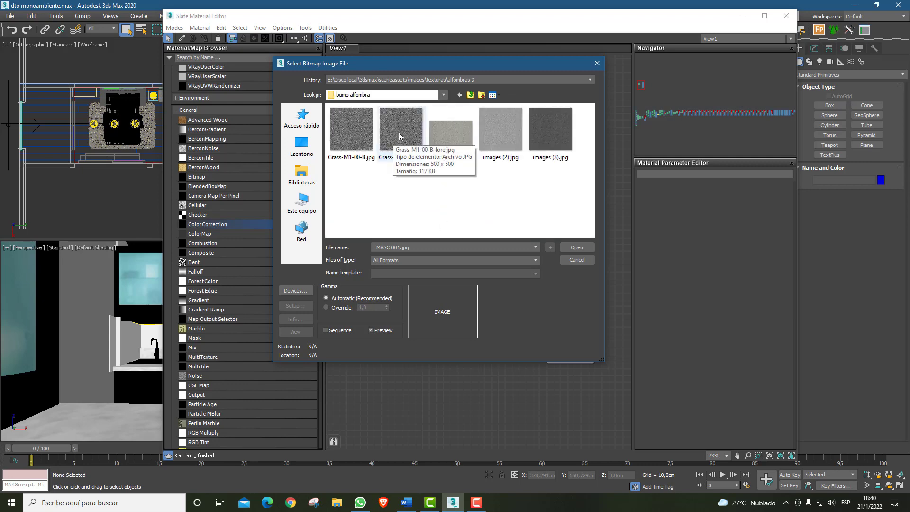
pyautogui.doubleClick(391, 138)
pyautogui.click(352, 325)
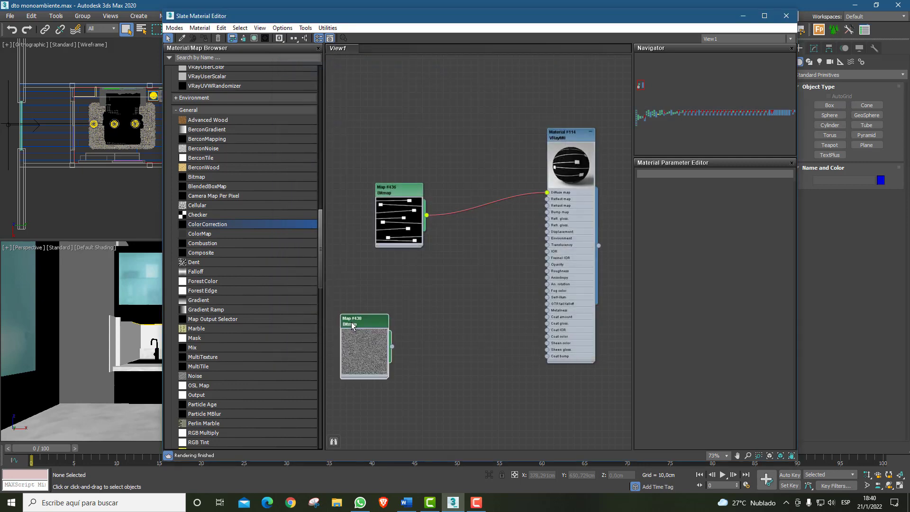
pyautogui.moveTo(358, 320); pyautogui.dragTo(509, 243)
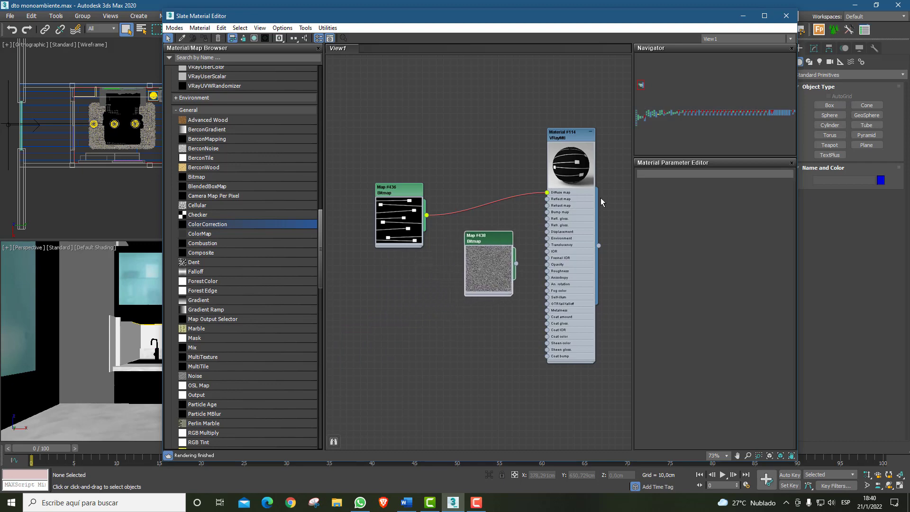
# Connect the grass Bitmap node's output to the VRayMtl's Bump map input and inspect the material preview
pyautogui.scroll(4, 601, 198)
pyautogui.moveTo(577, 115); pyautogui.dragTo(543, 170, button='middle')
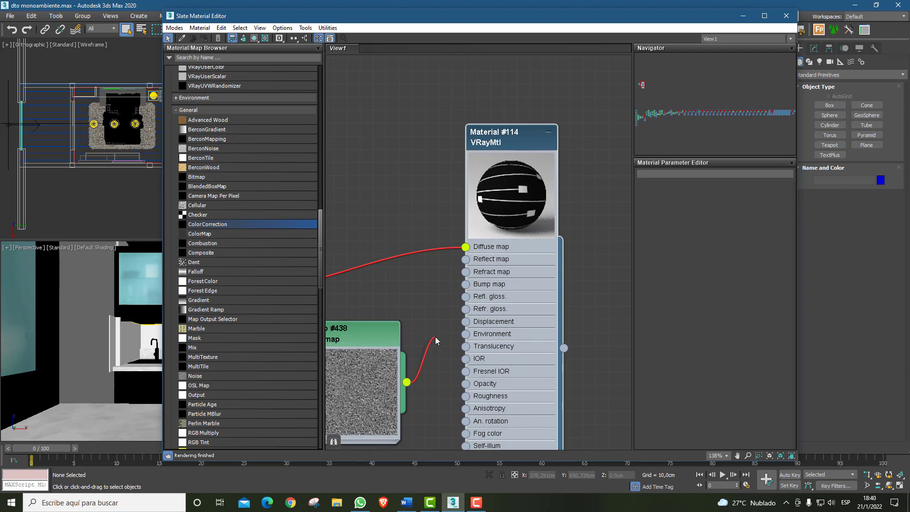
pyautogui.moveTo(435, 336); pyautogui.dragTo(458, 311)
pyautogui.scroll(2, 497, 200)
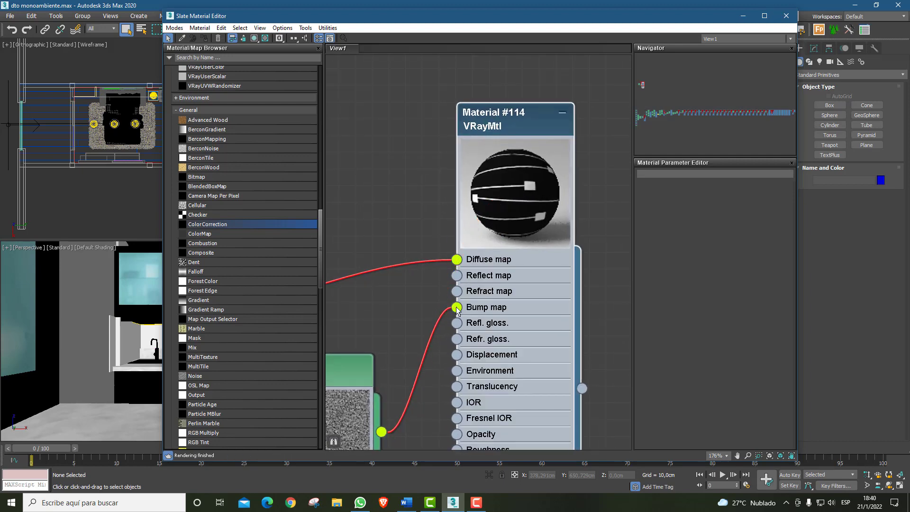
pyautogui.scroll(1, 527, 203)
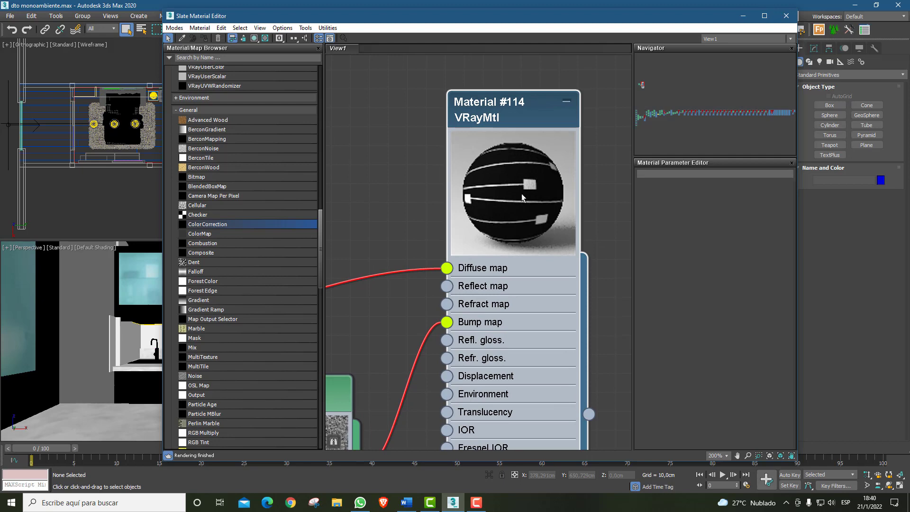
# Display the VRayMtl's parameters in the Material Parameter Editor
pyautogui.scroll(-5, 511, 201)
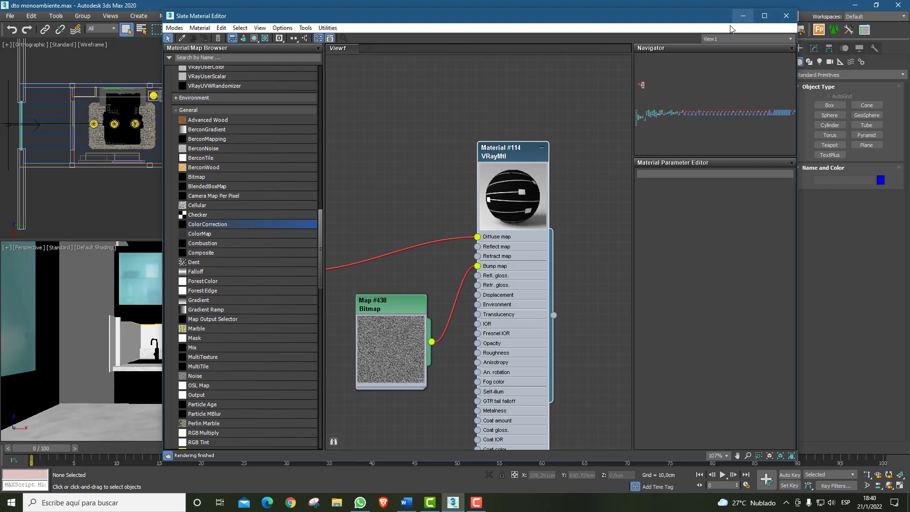
pyautogui.scroll(-3, 582, 214)
pyautogui.scroll(-2, 582, 214)
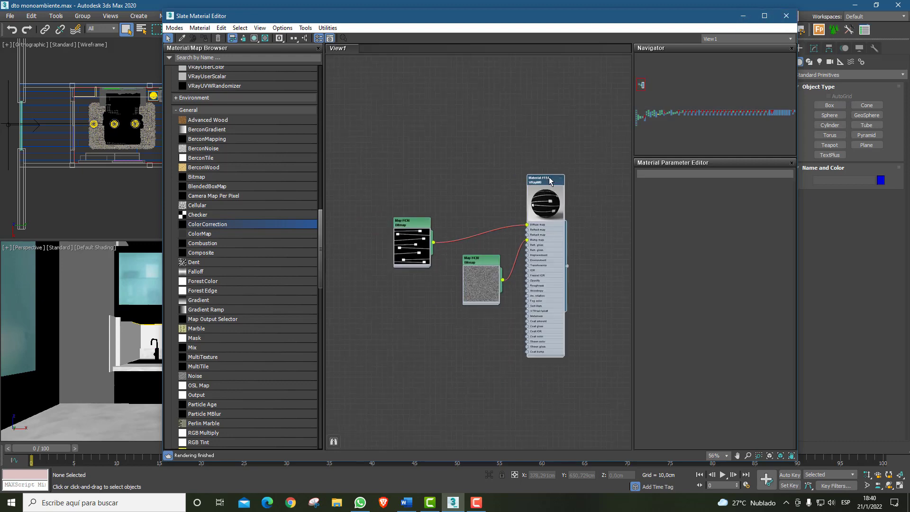
pyautogui.doubleClick(550, 181)
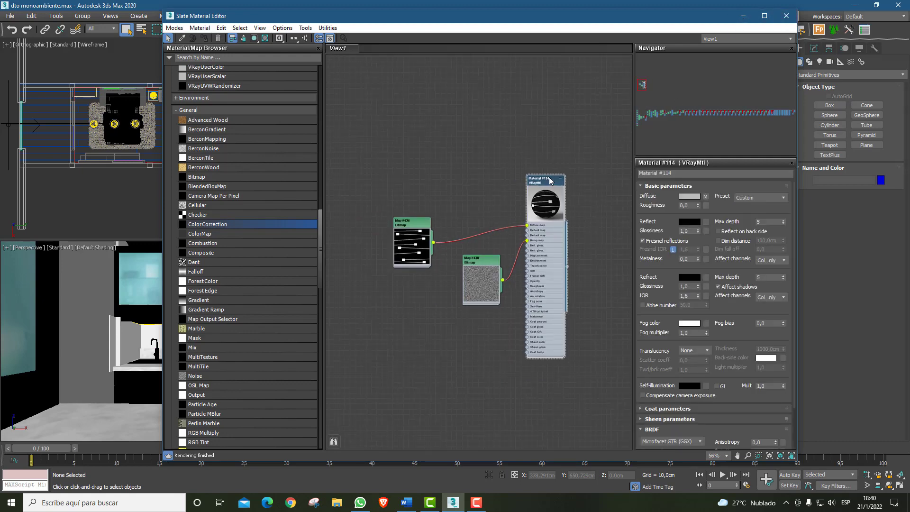
pyautogui.scroll(4, 554, 183)
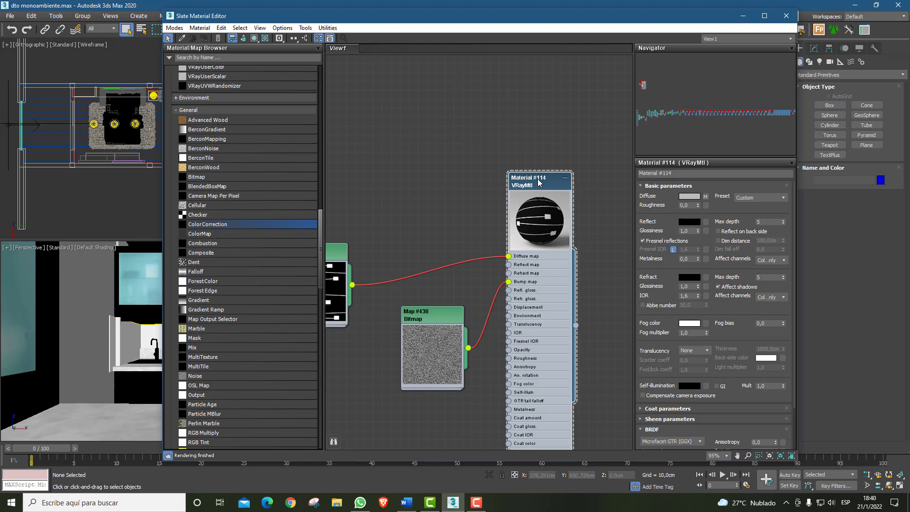
# Minimize the Slate Material Editor, select the wall beside the bathtub in the VRayCam01 view, and reopen the editor
pyautogui.click(743, 16)
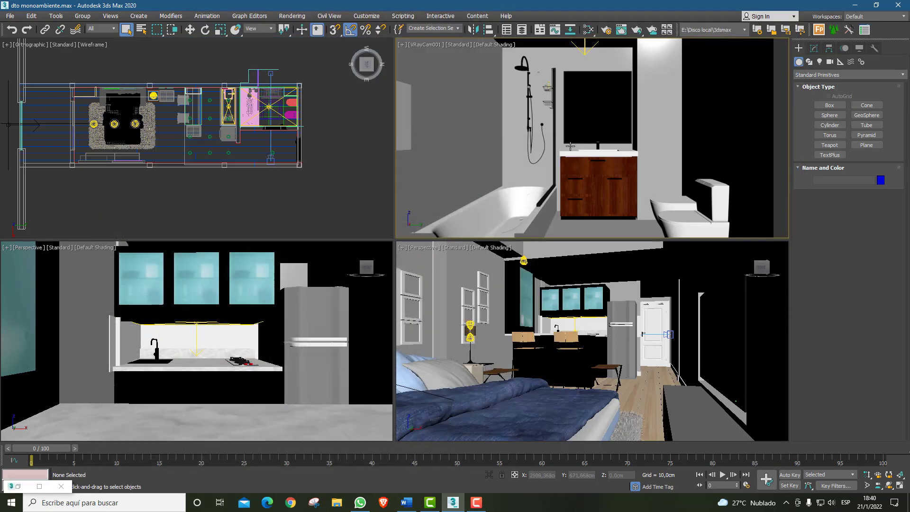
pyautogui.click(466, 110)
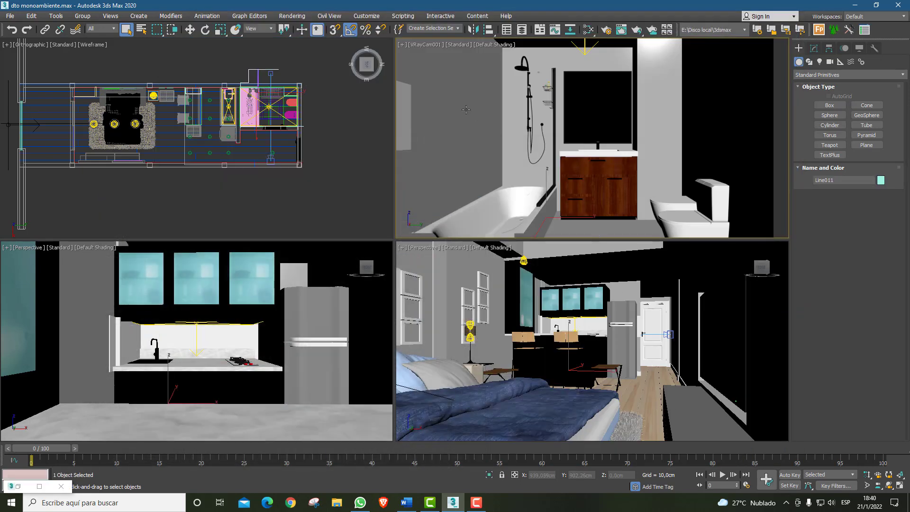
pyautogui.press('m')
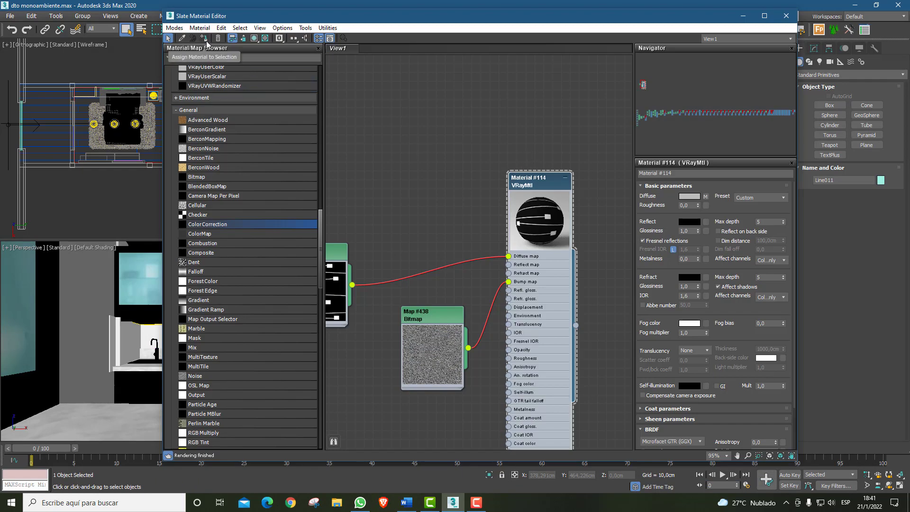
pyautogui.scroll(-5, 475, 213)
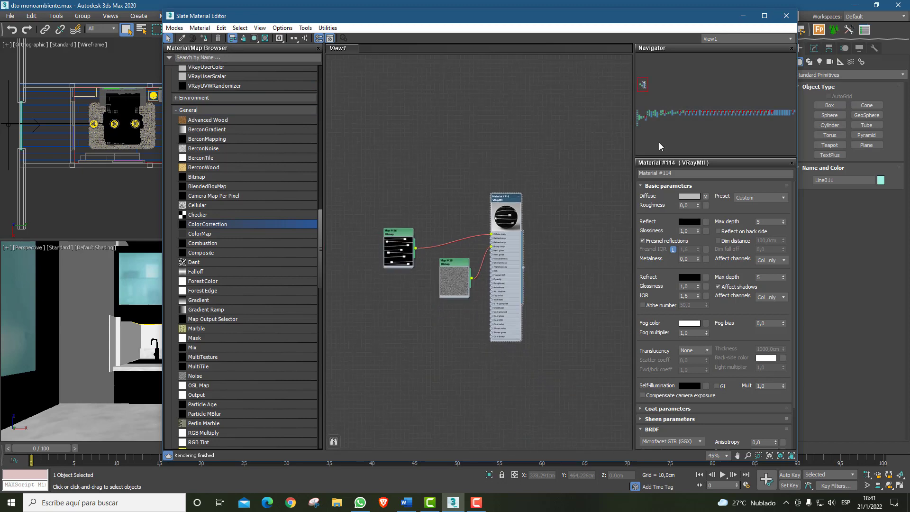
# Close the Slate Material Editor and reset to an empty scene without saving the changes
pyautogui.click(785, 17)
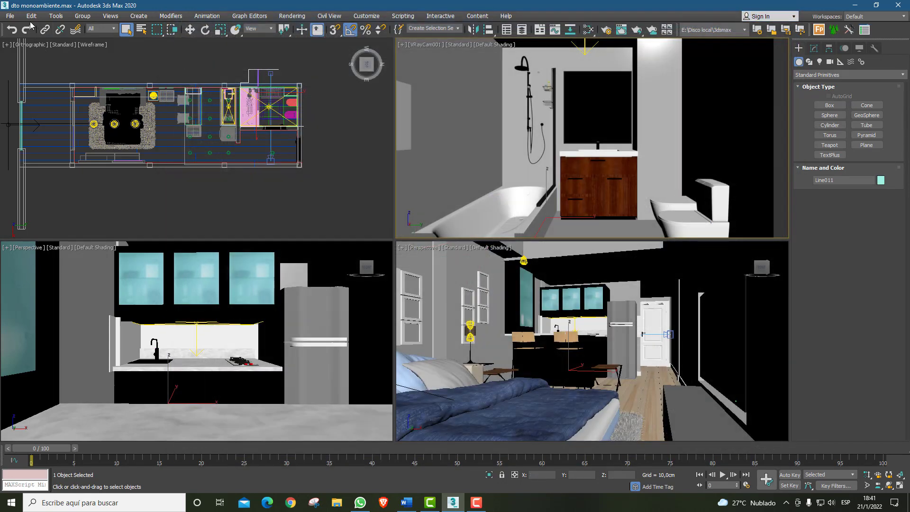
pyautogui.click(10, 16)
pyautogui.click(22, 55)
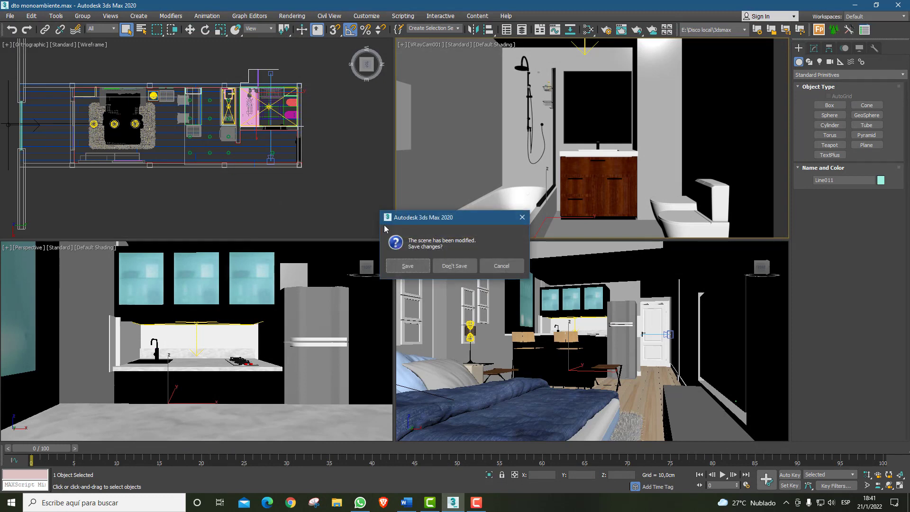
pyautogui.click(463, 265)
pyautogui.click(426, 267)
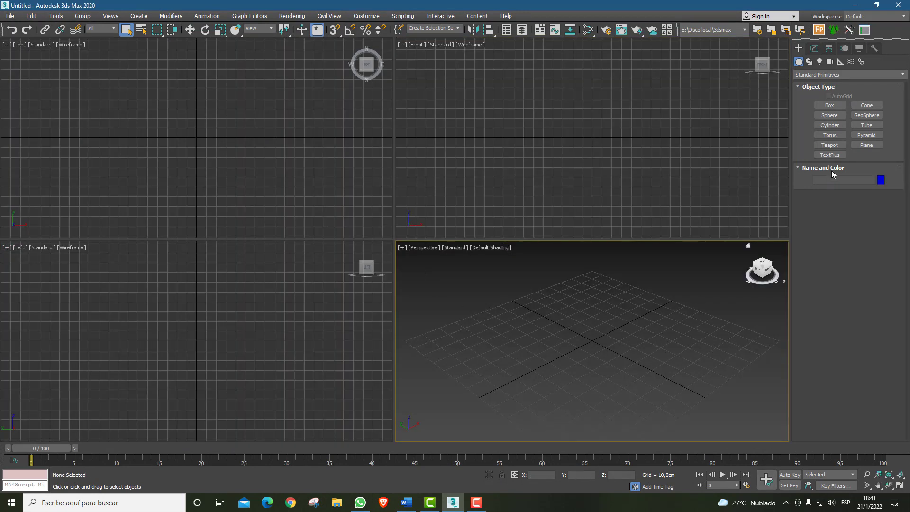
# Create a box about 81 cm long, 66 cm wide and 8.5 cm high in the Perspective view
pyautogui.click(830, 105)
pyautogui.moveTo(474, 349); pyautogui.dragTo(672, 366)
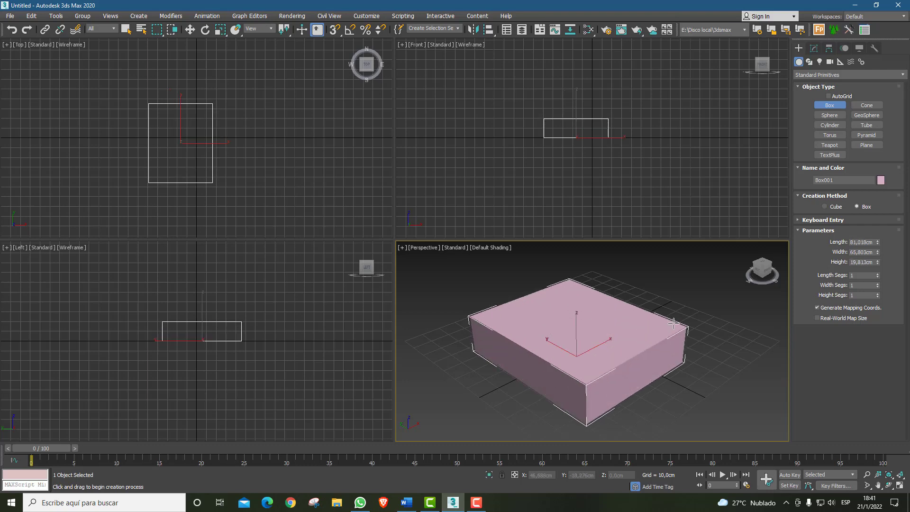
pyautogui.click(673, 319)
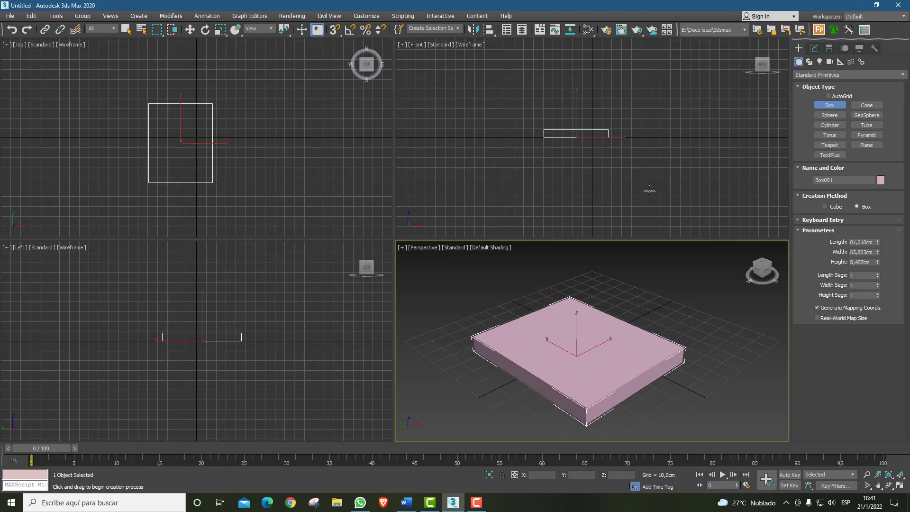
# Open the Slate Material Editor, narrow the Material/Map Browser, and add a VRayMtl node to View1
pyautogui.click(588, 29)
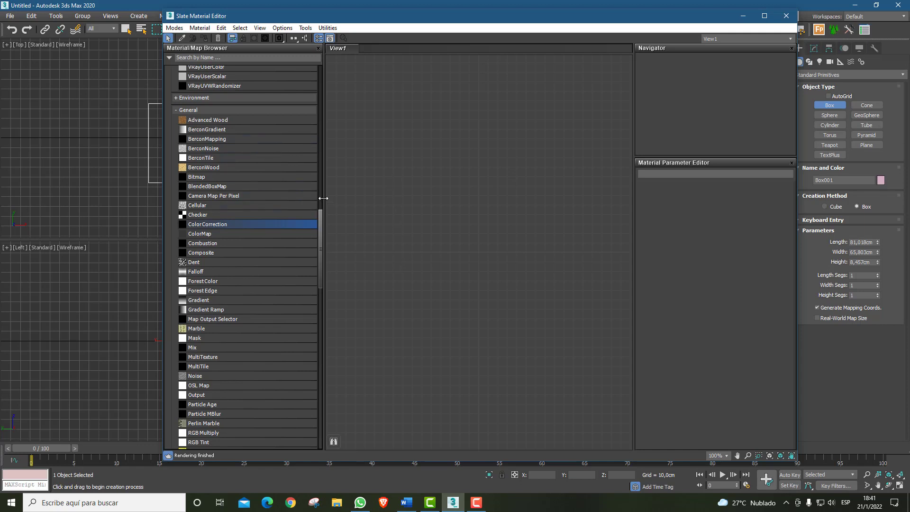
pyautogui.moveTo(324, 198); pyautogui.dragTo(268, 192)
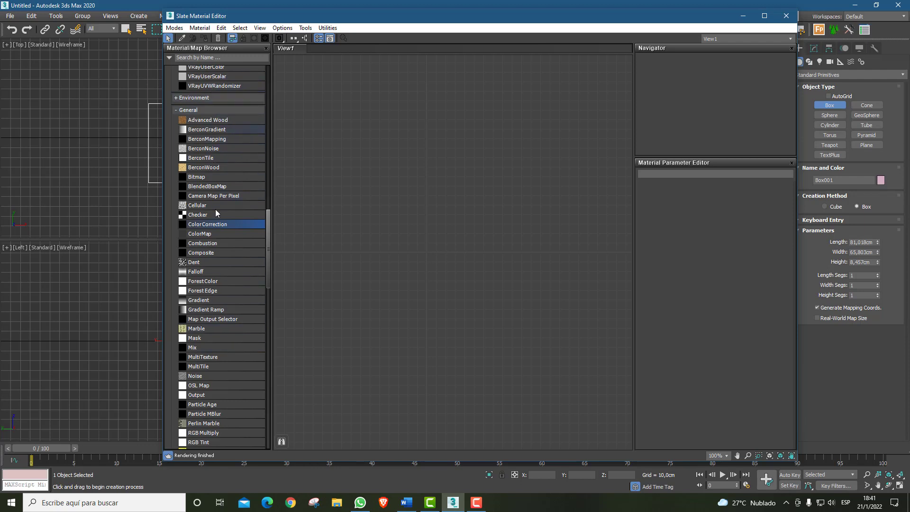
pyautogui.rightClick(366, 194)
pyautogui.moveTo(395, 197)
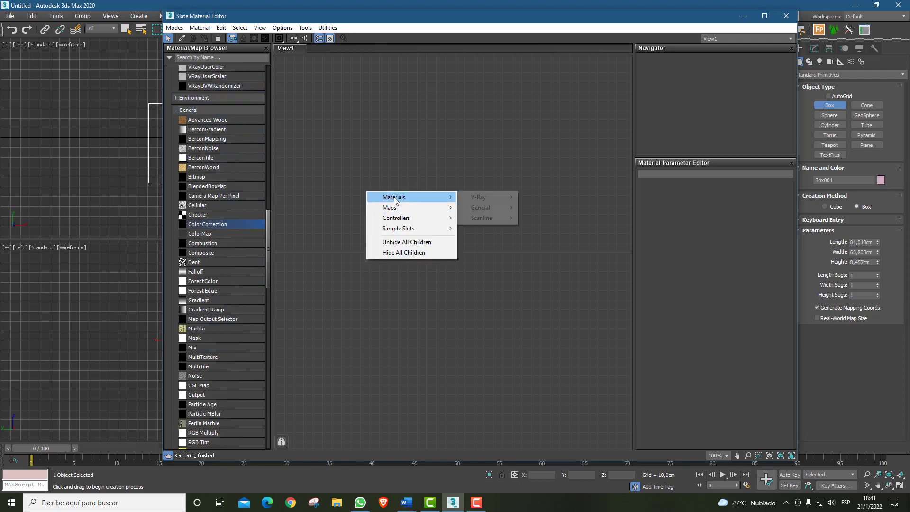
pyautogui.moveTo(478, 198)
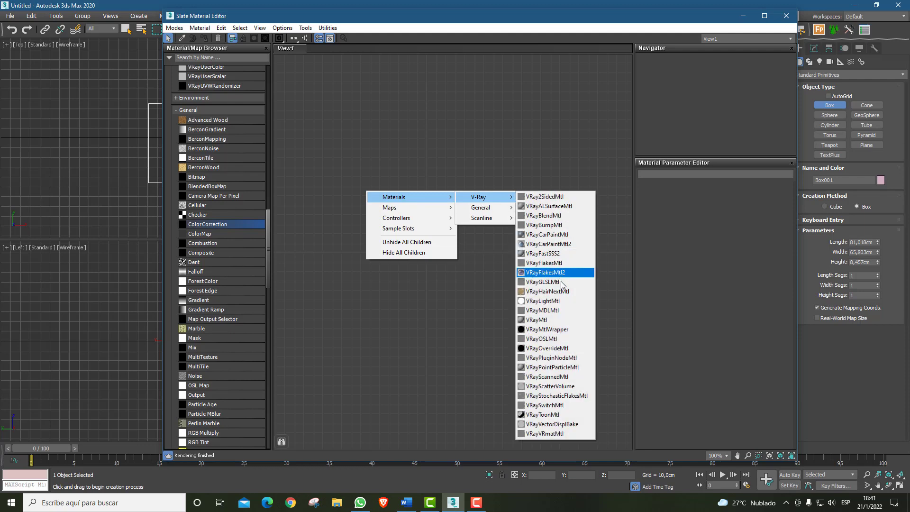
pyautogui.click(557, 320)
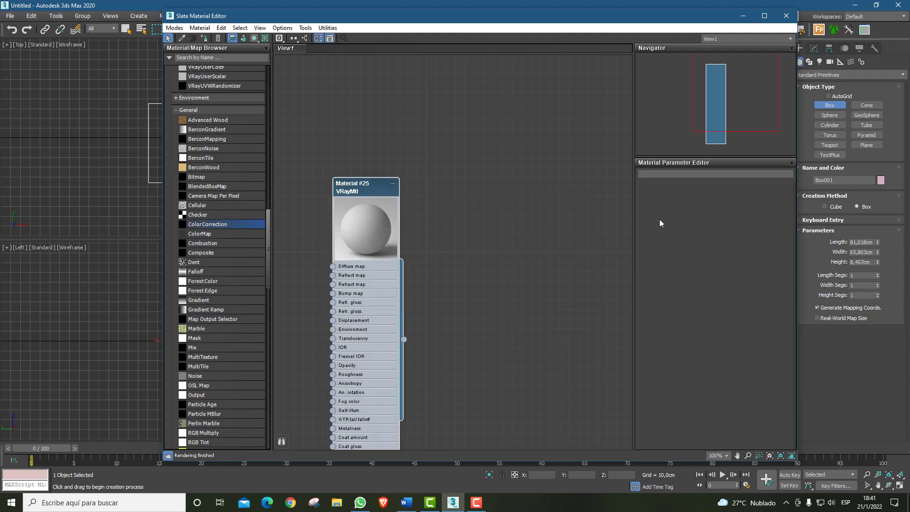
# Display the VRayMtl's parameters, rename it textura1, and reposition its node to leave space for a map beside its inputs
pyautogui.doubleClick(391, 285)
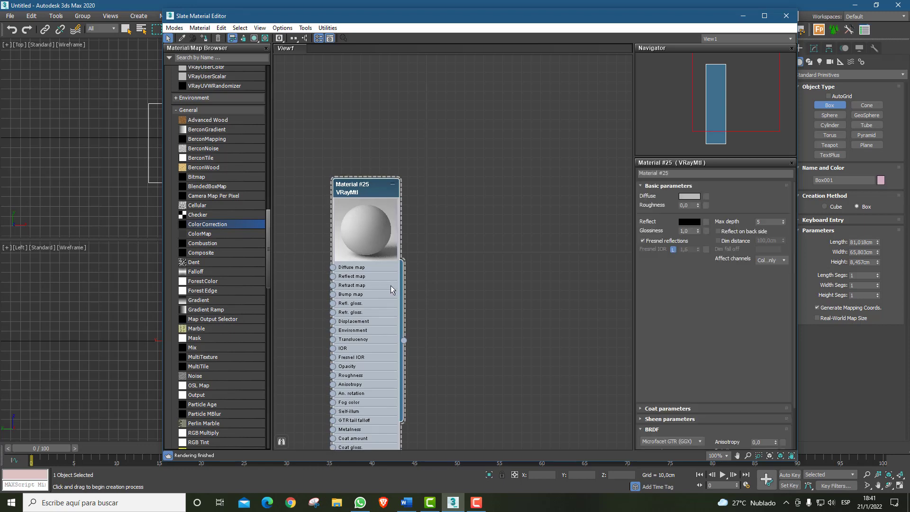
pyautogui.click(679, 174)
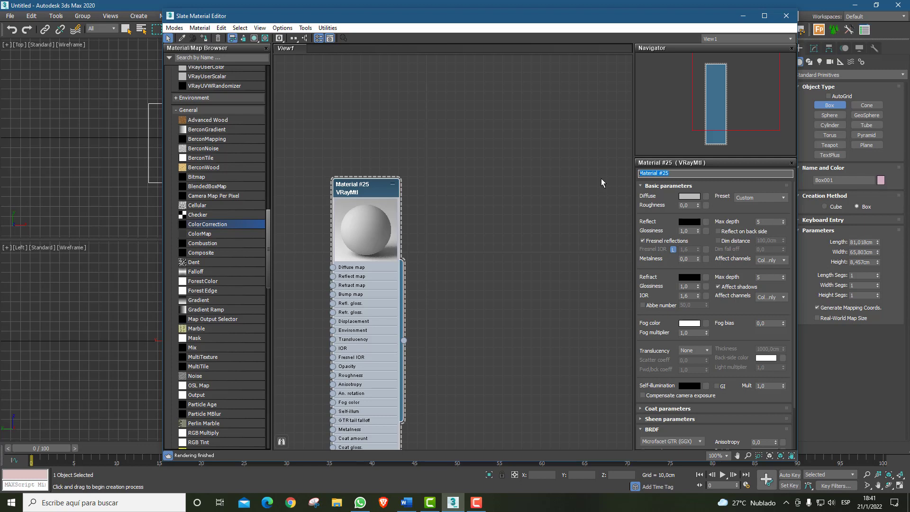
pyautogui.write('textura1')
pyautogui.moveTo(368, 190); pyautogui.dragTo(530, 133)
# Add a Bitmap map node using the orange-patterned cushion image 173818516.0.small.jpg from the almohadones texture folder
pyautogui.rightClick(349, 197)
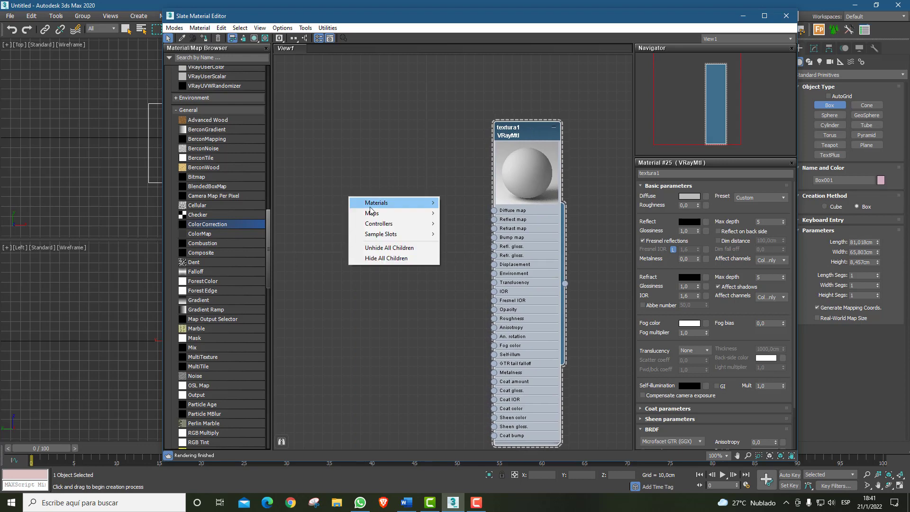
pyautogui.moveTo(379, 215)
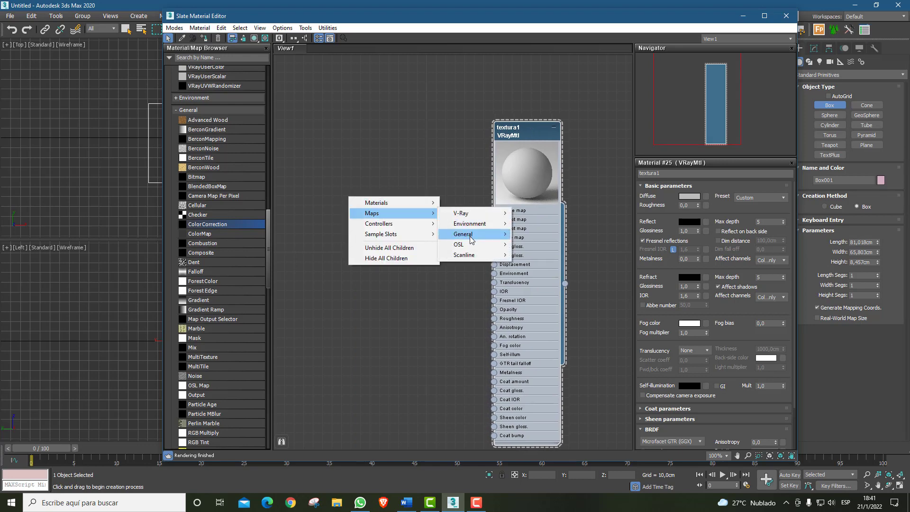
pyautogui.moveTo(462, 235)
pyautogui.click(529, 108)
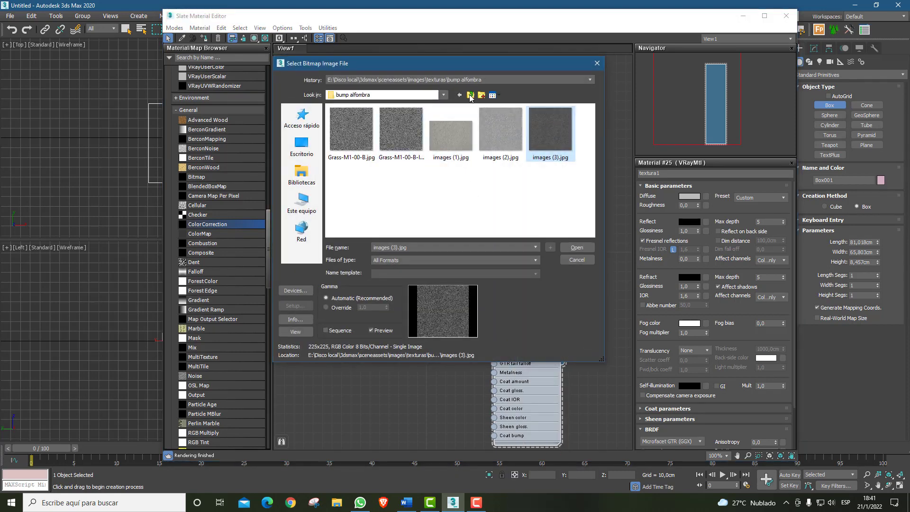
pyautogui.click(470, 95)
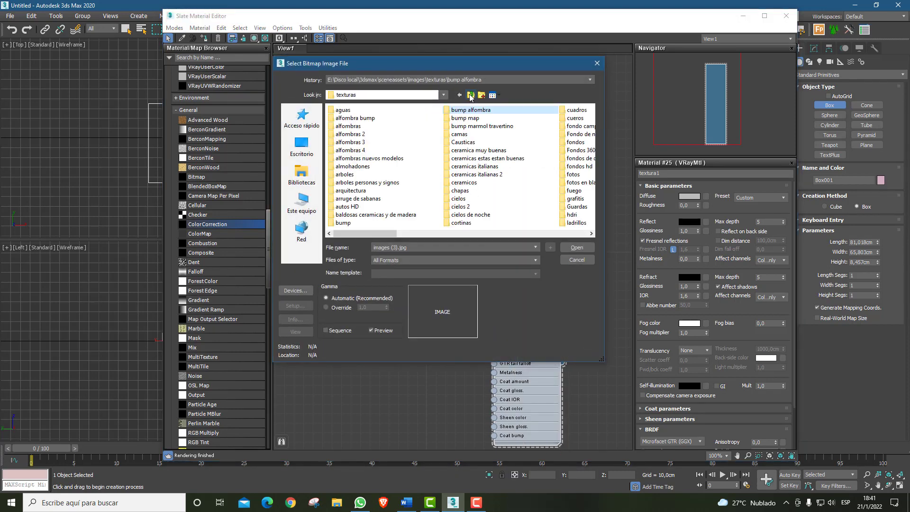
pyautogui.doubleClick(362, 168)
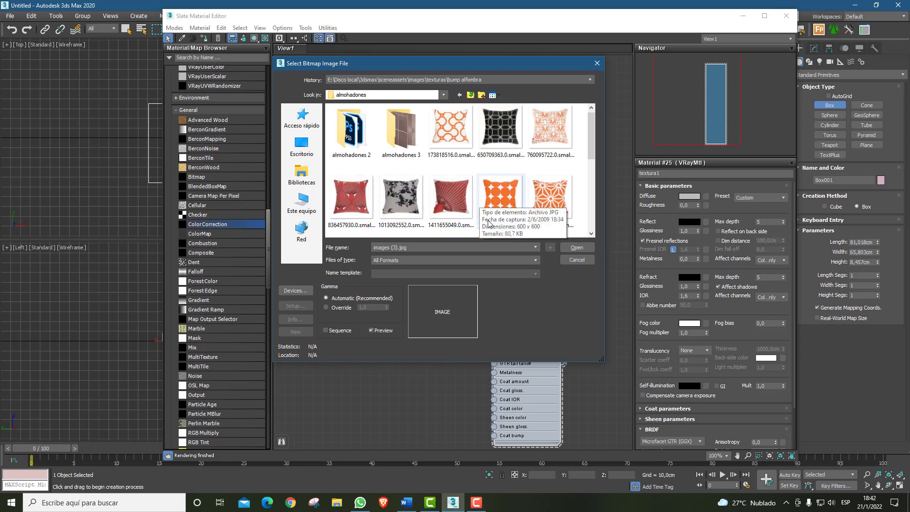
pyautogui.doubleClick(484, 200)
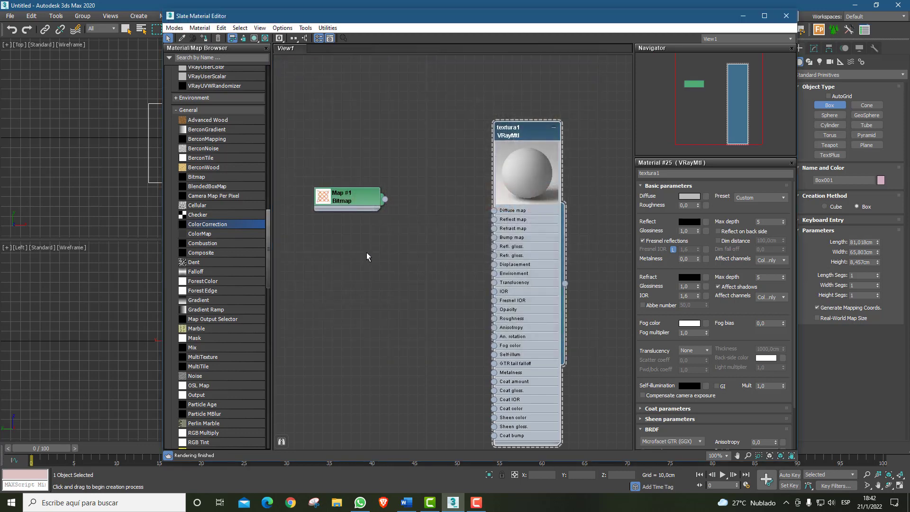
# Enlarge the Bitmap node's preview, display its parameters, and connect its output to textura1's Diffuse map input
pyautogui.doubleClick(327, 196)
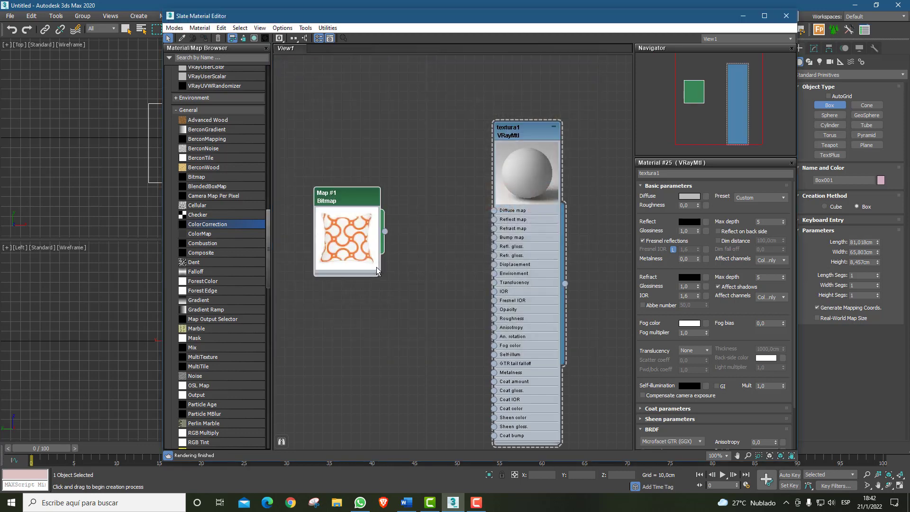
pyautogui.doubleClick(344, 196)
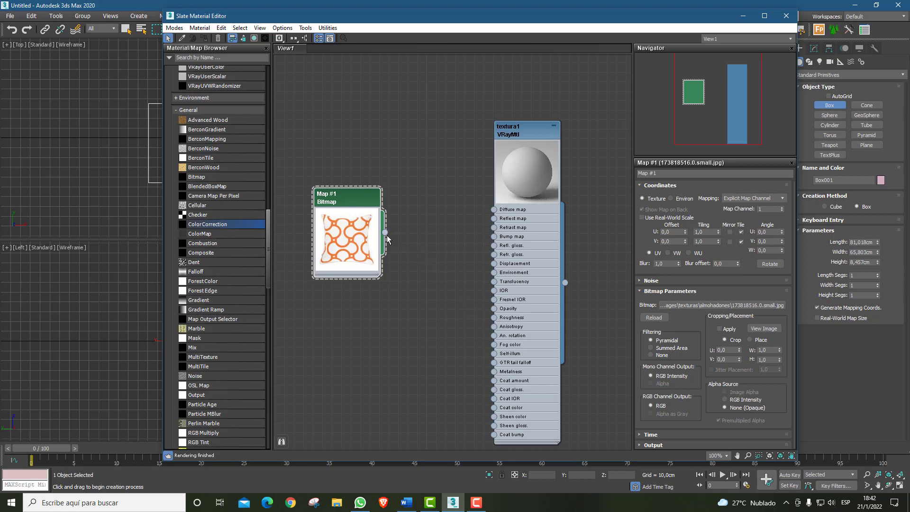
pyautogui.moveTo(385, 231); pyautogui.dragTo(494, 211)
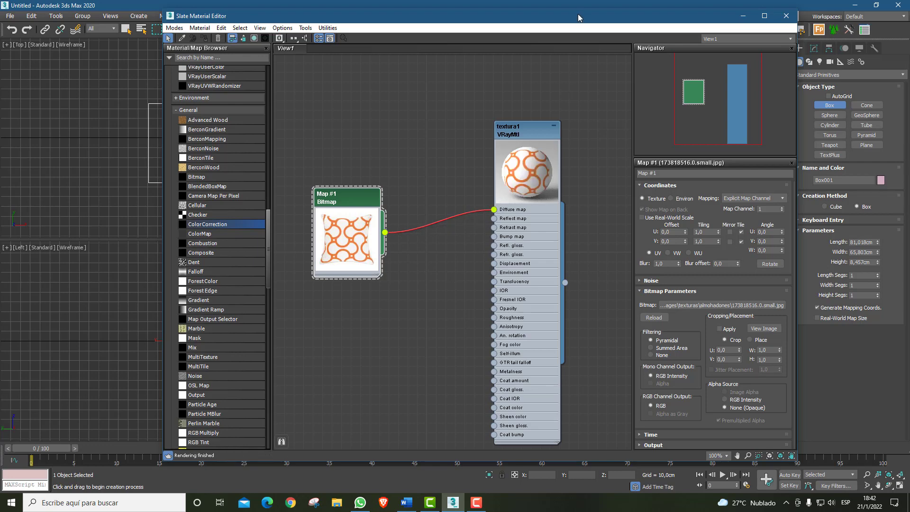
# Assign textura1 to the selected box with its map shown in the viewport, and close the Slate Material Editor
pyautogui.moveTo(578, 18); pyautogui.dragTo(382, 79)
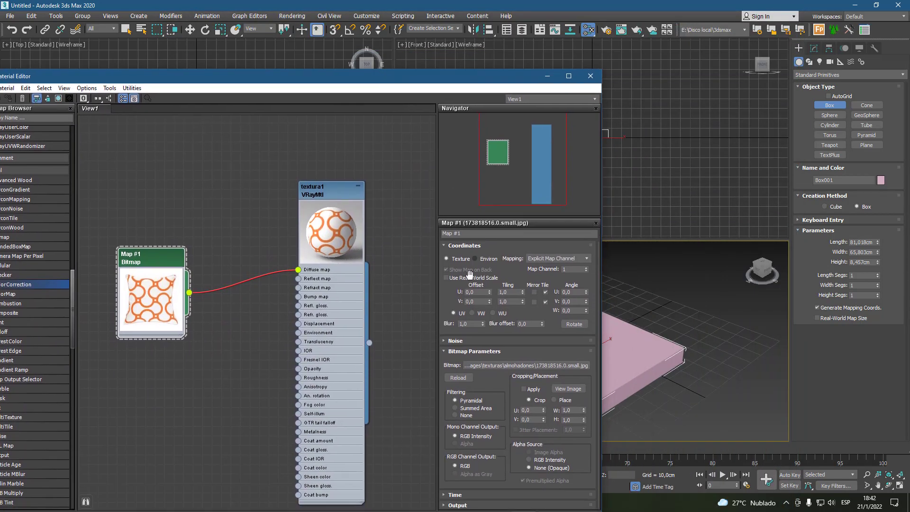
pyautogui.click(329, 186)
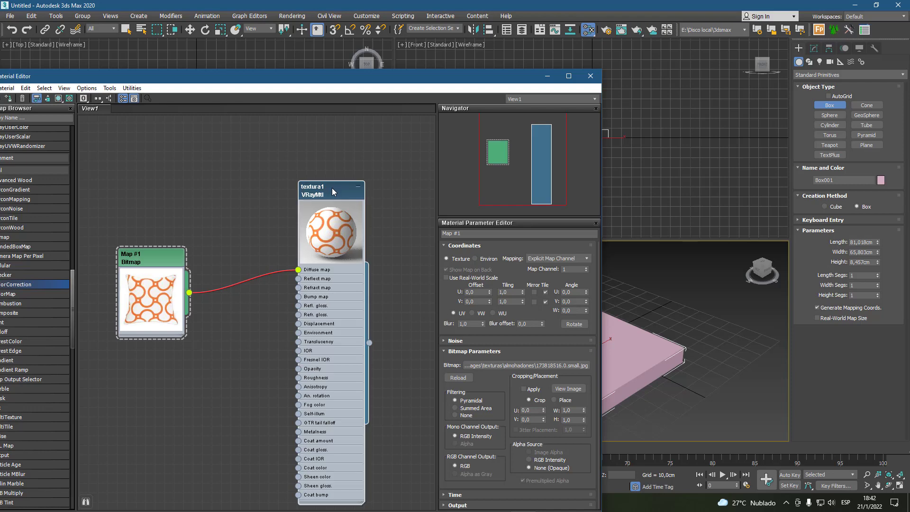
pyautogui.moveTo(480, 77); pyautogui.dragTo(796, 379)
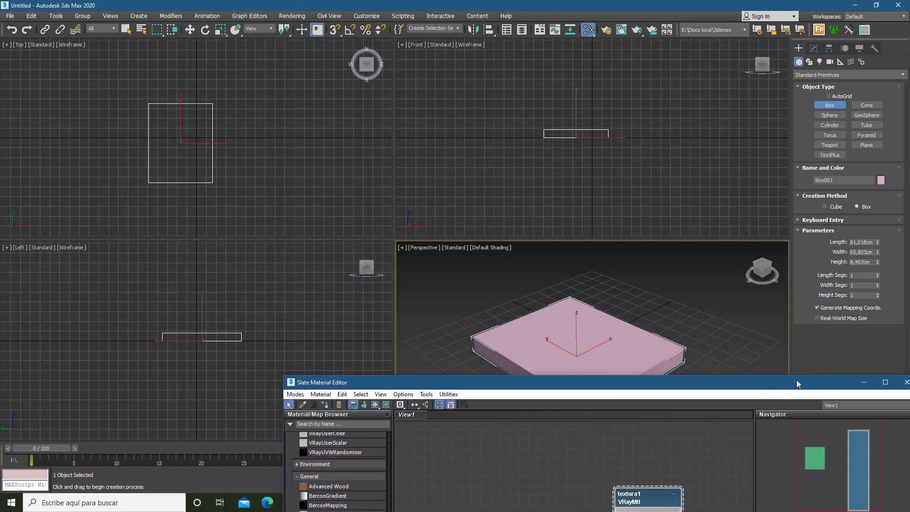
pyautogui.click(353, 406)
pyautogui.click(375, 404)
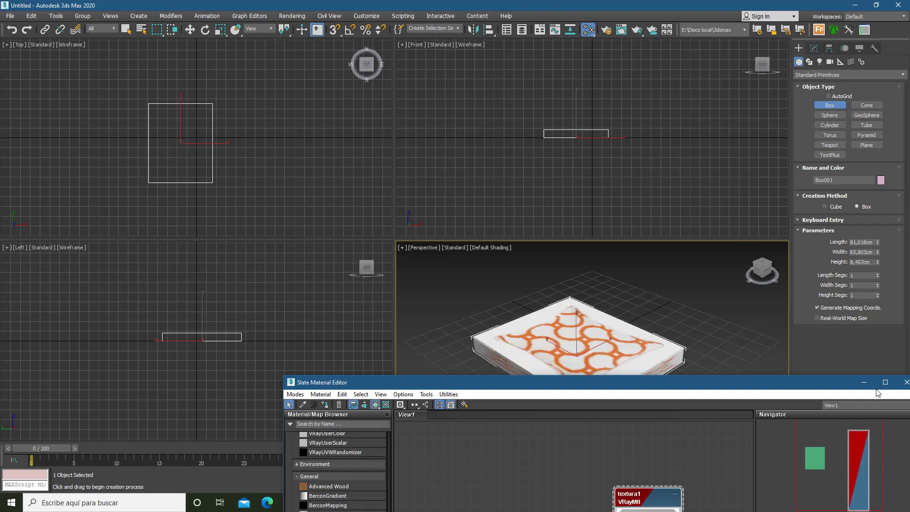
pyautogui.moveTo(833, 384); pyautogui.dragTo(501, 90)
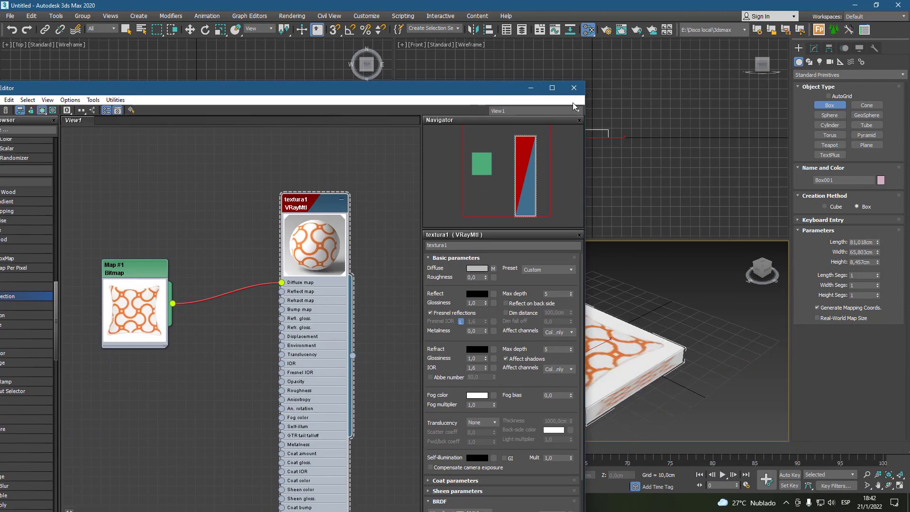
pyautogui.click(574, 88)
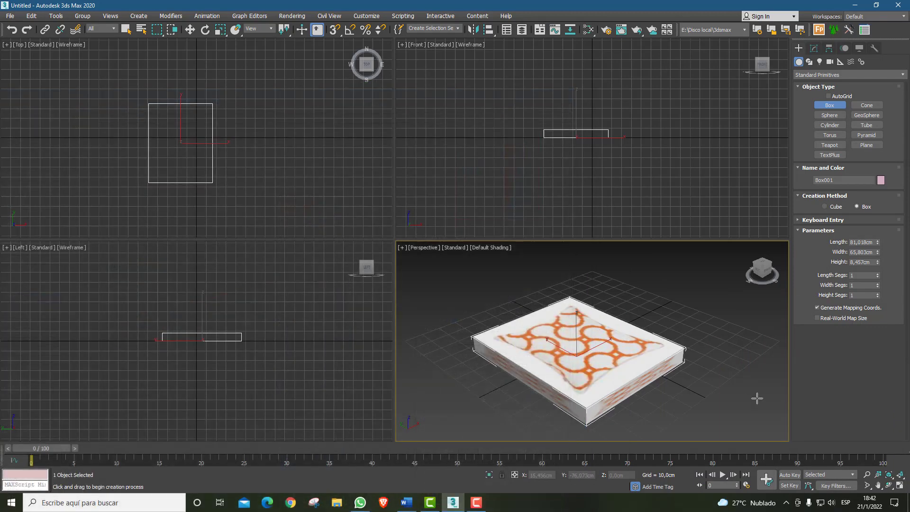
# Maximize the Perspective view and add a UVW Map modifier to the textured box
pyautogui.click(899, 486)
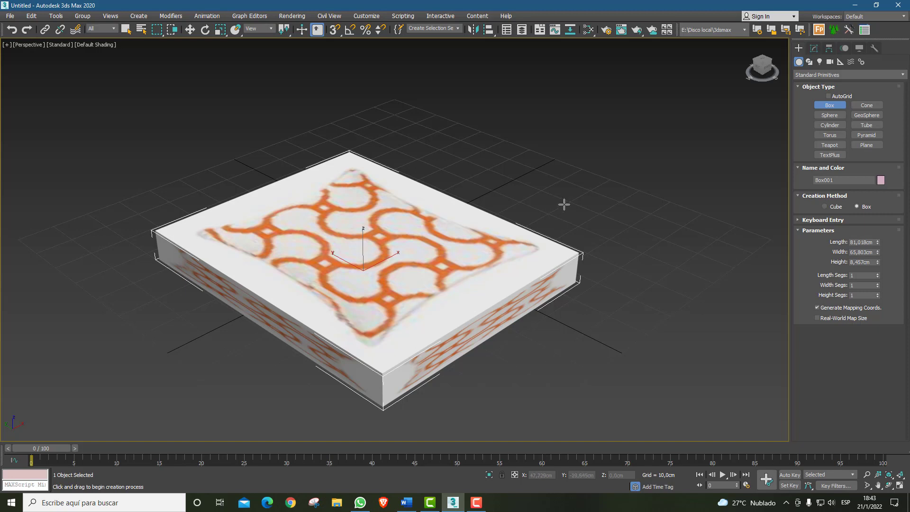
pyautogui.click(815, 48)
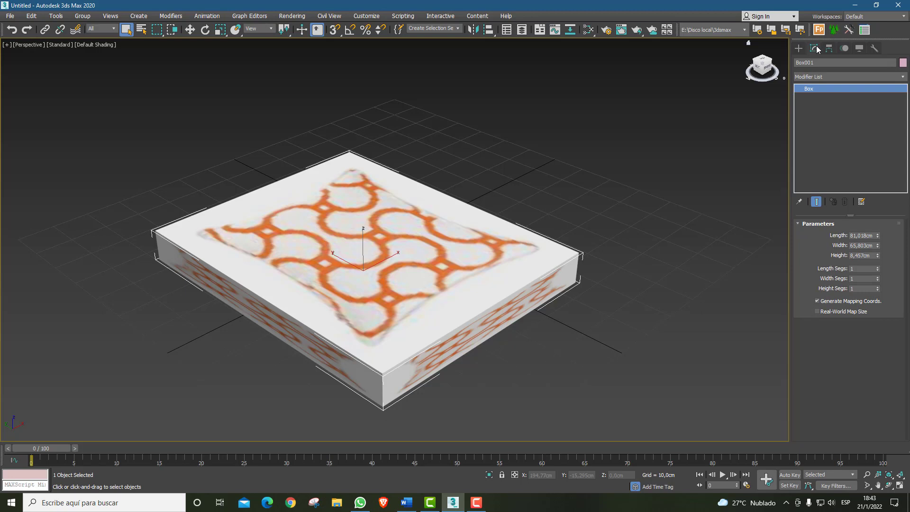
pyautogui.click(821, 77)
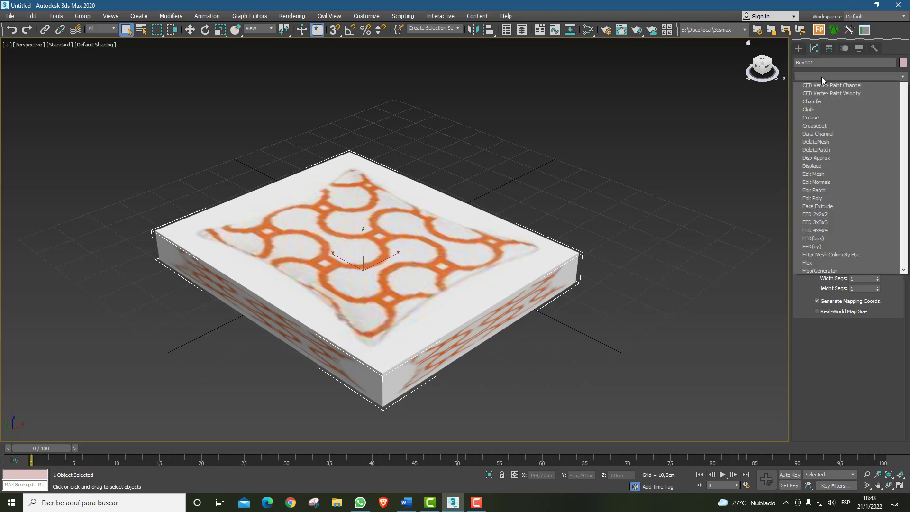
pyautogui.moveTo(905, 116); pyautogui.dragTo(905, 348)
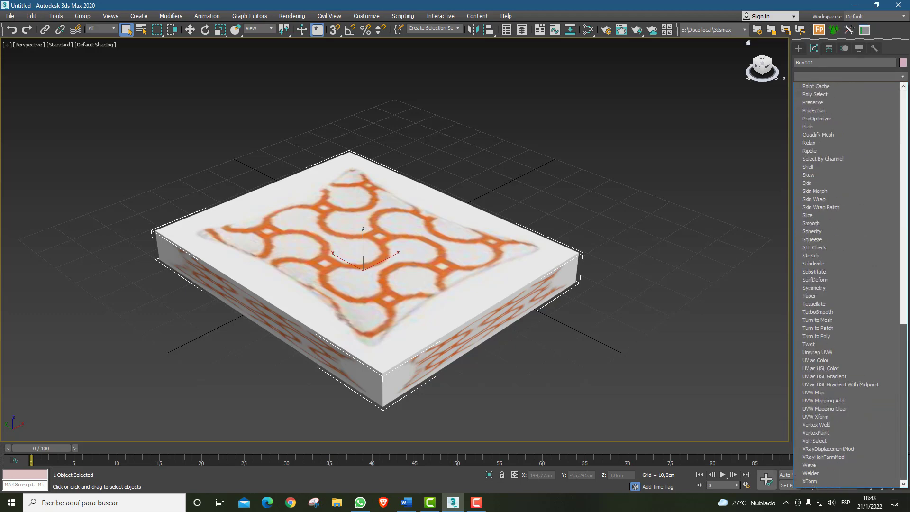
pyautogui.click(830, 392)
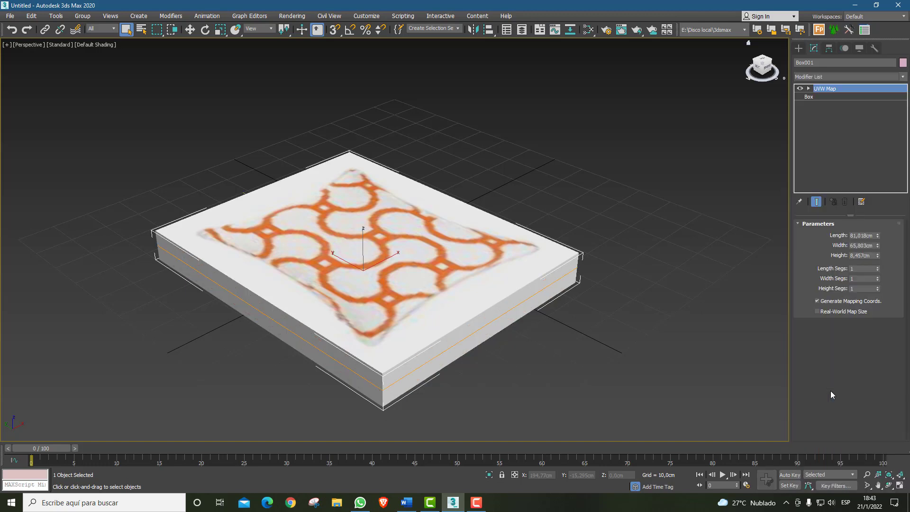
# Activate the UVW Map modifier's Gizmo sub-object and set the mapping type to Box
pyautogui.click(808, 89)
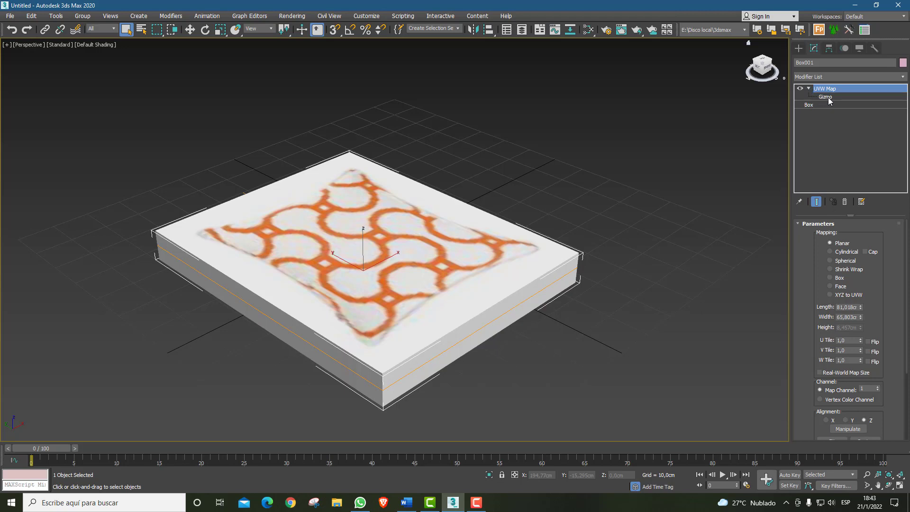
pyautogui.click(825, 97)
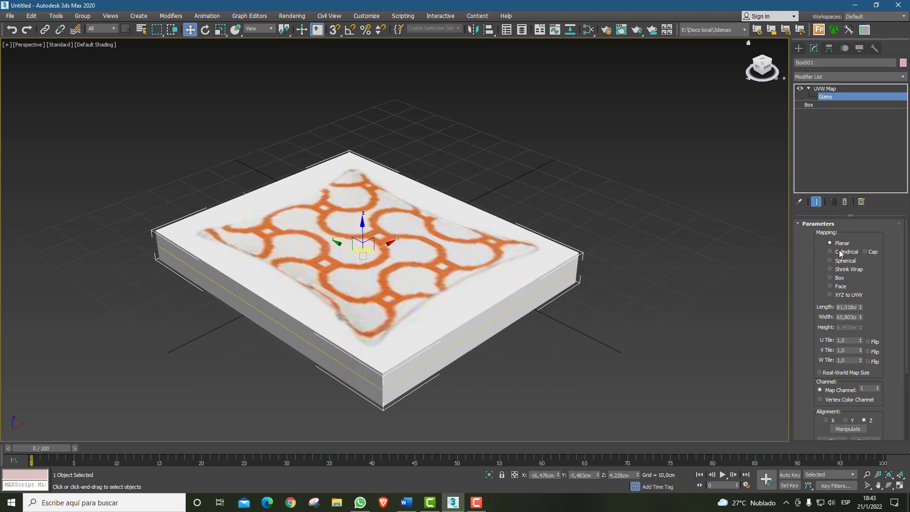
pyautogui.click(839, 278)
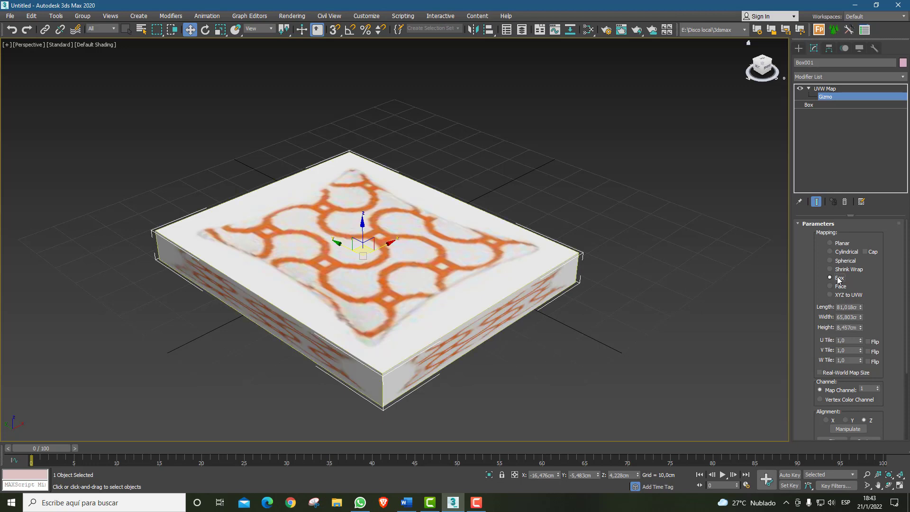
# Scale the UVW Map gizmo up uniformly, stretch it along Z, and reduce it to about 94% along X and slightly along Y
pyautogui.click(220, 30)
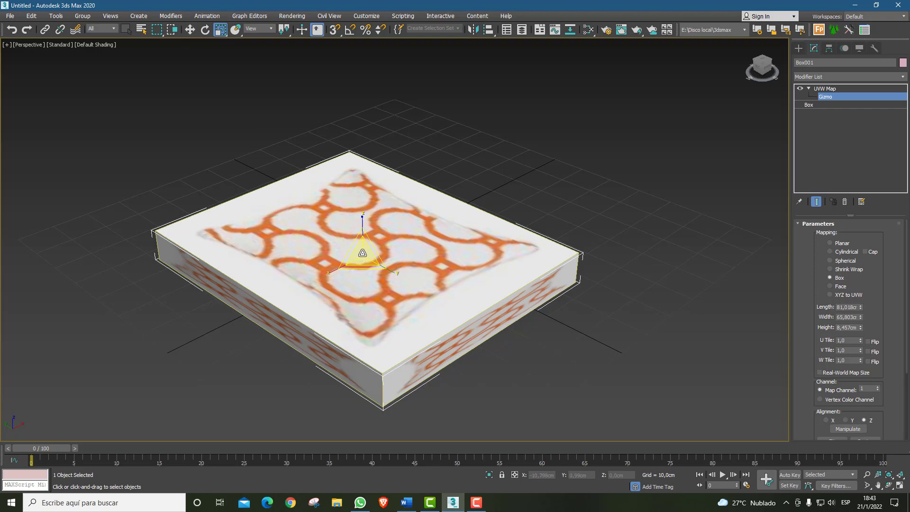
pyautogui.moveTo(362, 253); pyautogui.dragTo(364, 226)
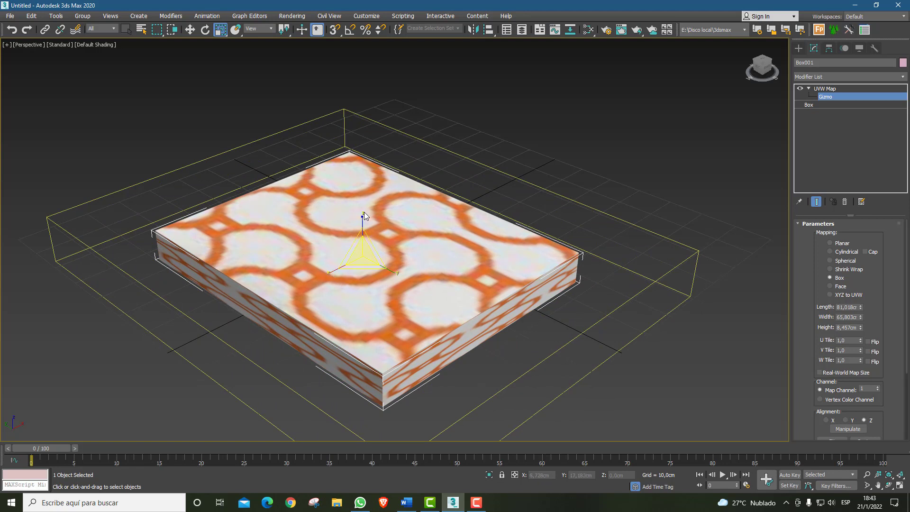
pyautogui.moveTo(362, 211); pyautogui.dragTo(357, 144)
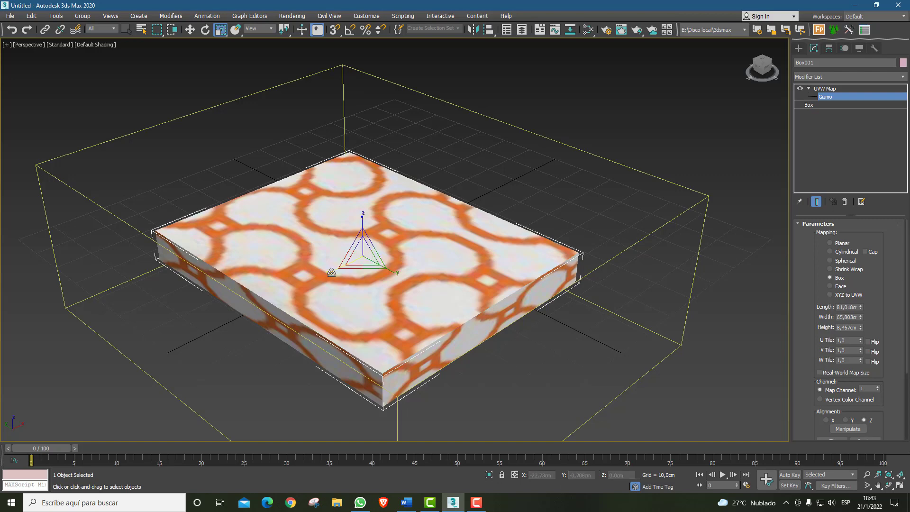
pyautogui.moveTo(333, 270)
pyautogui.mouseDown()
pyautogui.moveTo(345, 263)
pyautogui.moveTo(331, 266)
pyautogui.mouseUp()
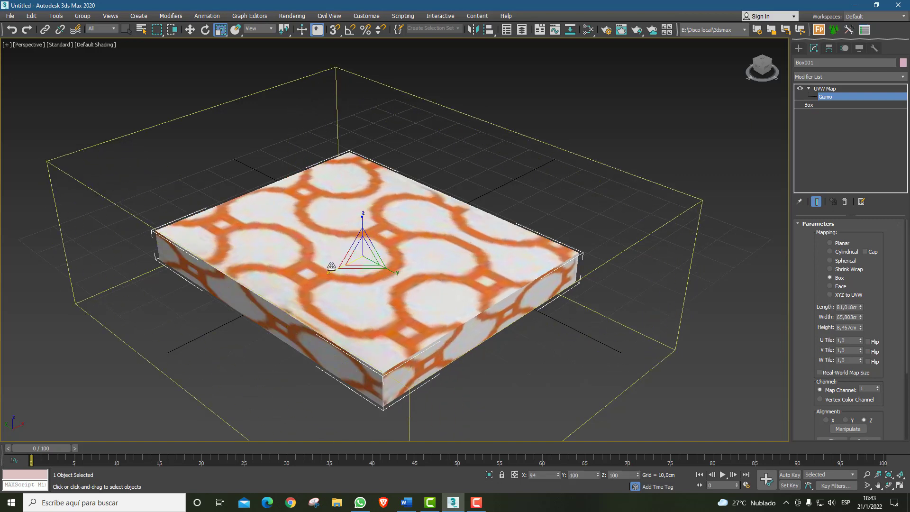
pyautogui.moveTo(397, 271); pyautogui.dragTo(403, 277)
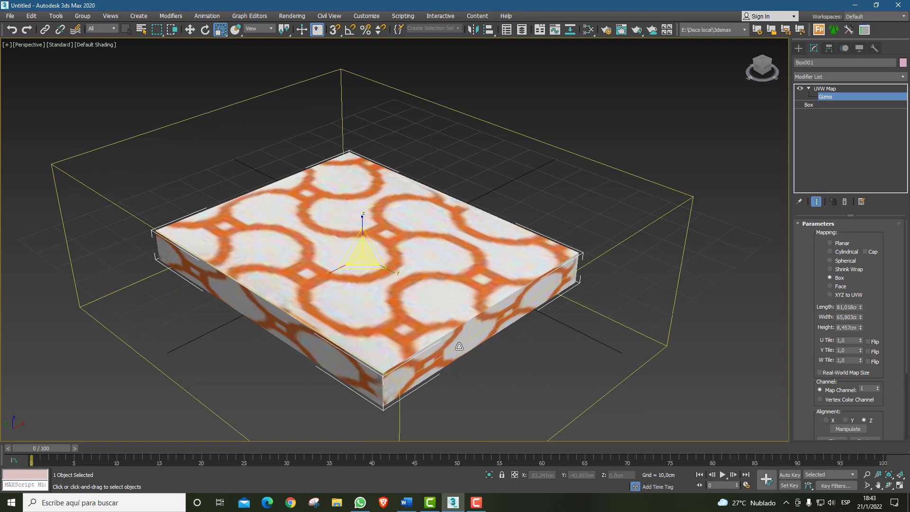